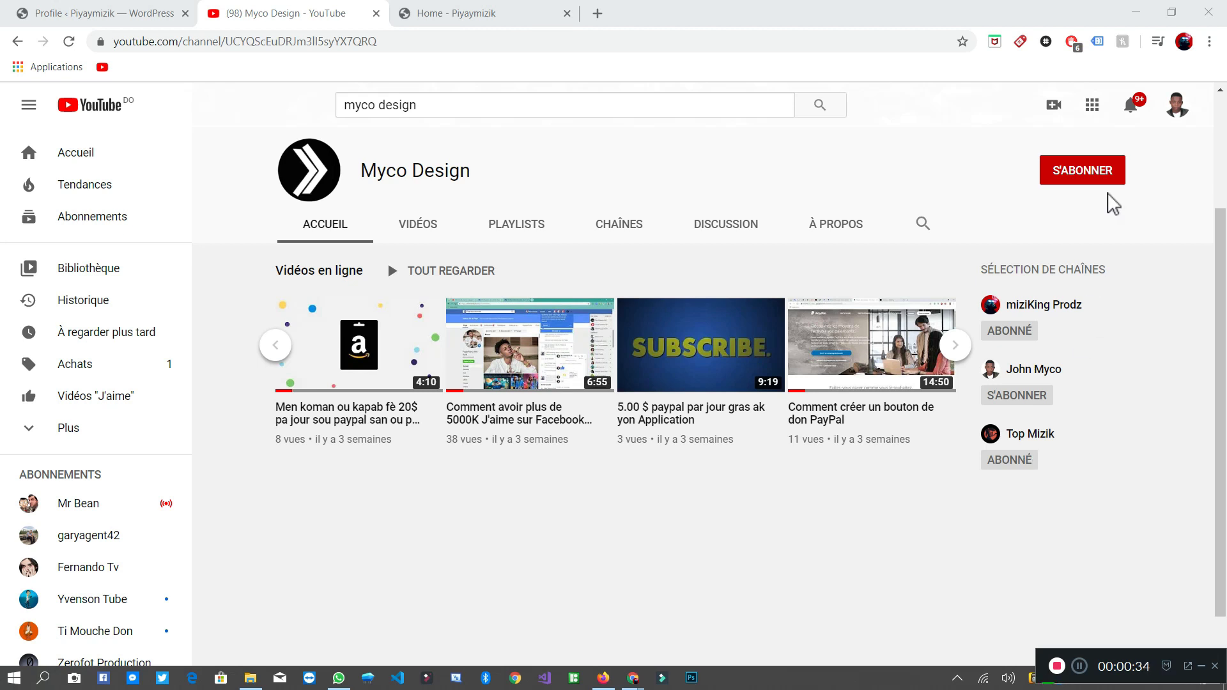
Step: Subscribe to the Myco Design channel and turn on all of its notifications
click(1202, 665)
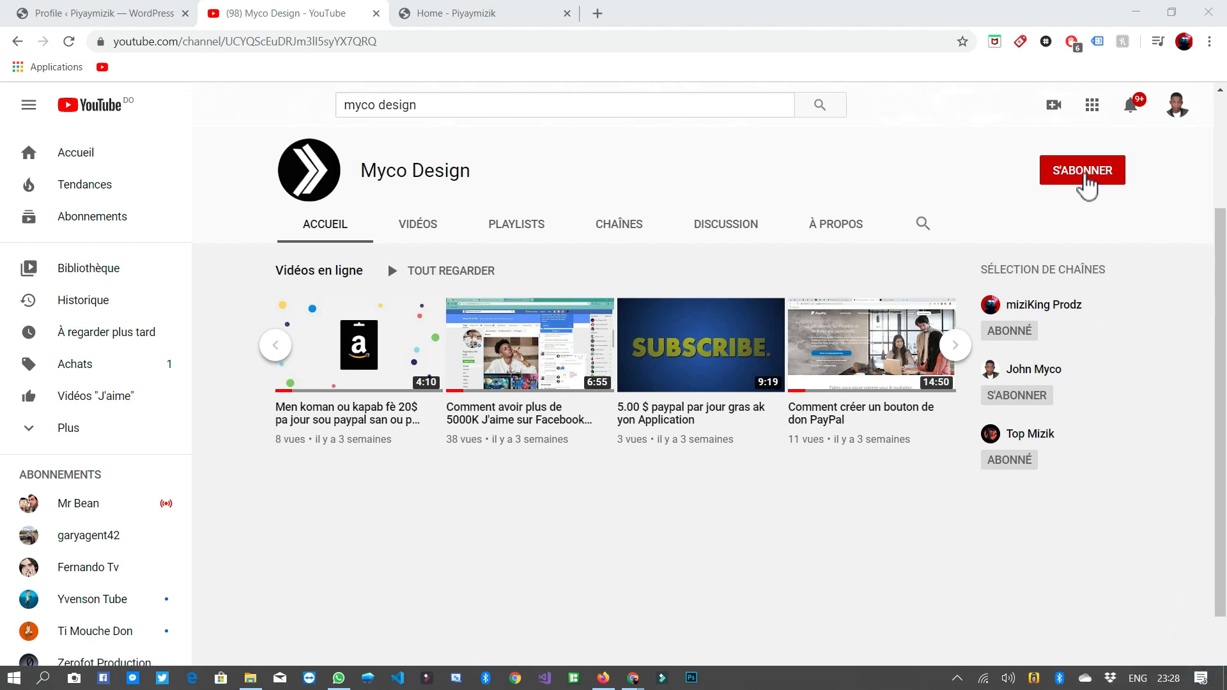
click(1086, 186)
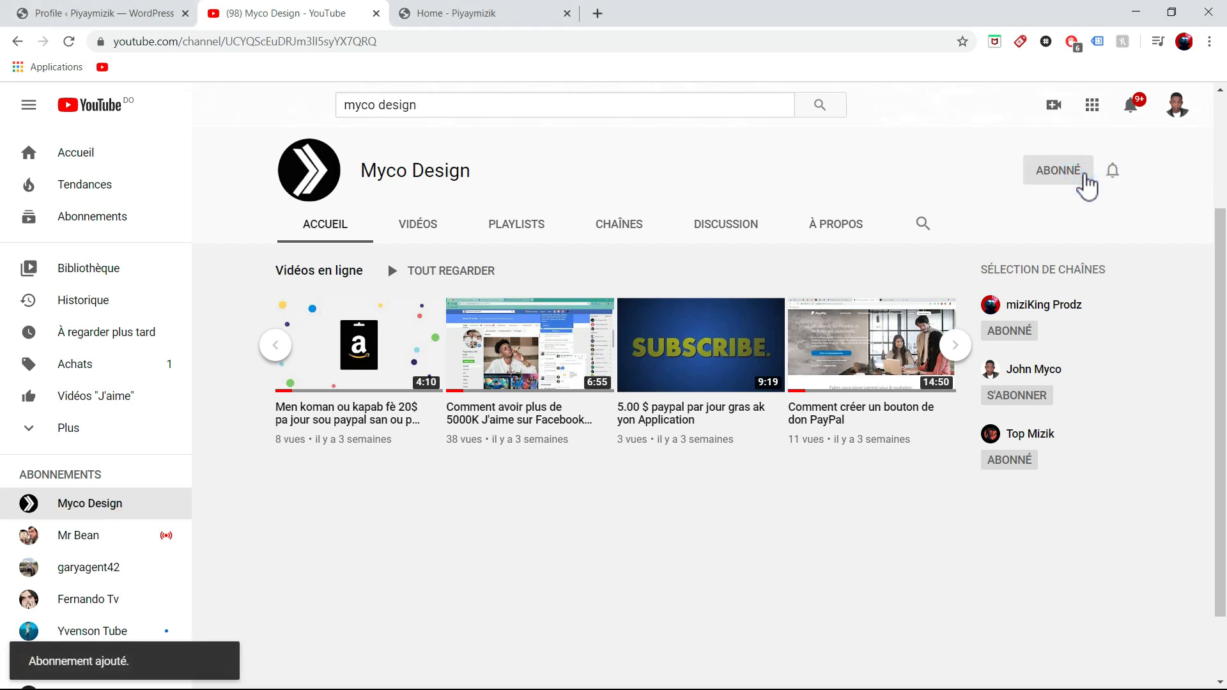
click(1120, 174)
click(1071, 216)
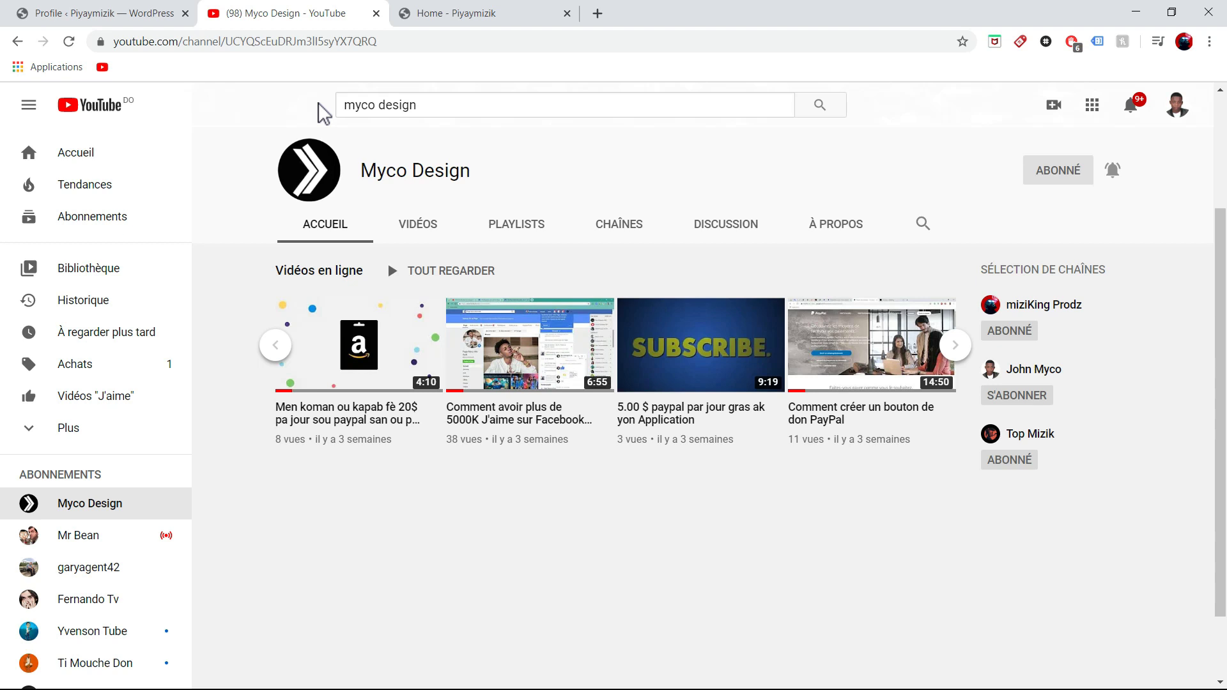
Step: View the Piyaymizik website, open onesignal.com in a new browser tab, and dismiss the translation offer
click(483, 11)
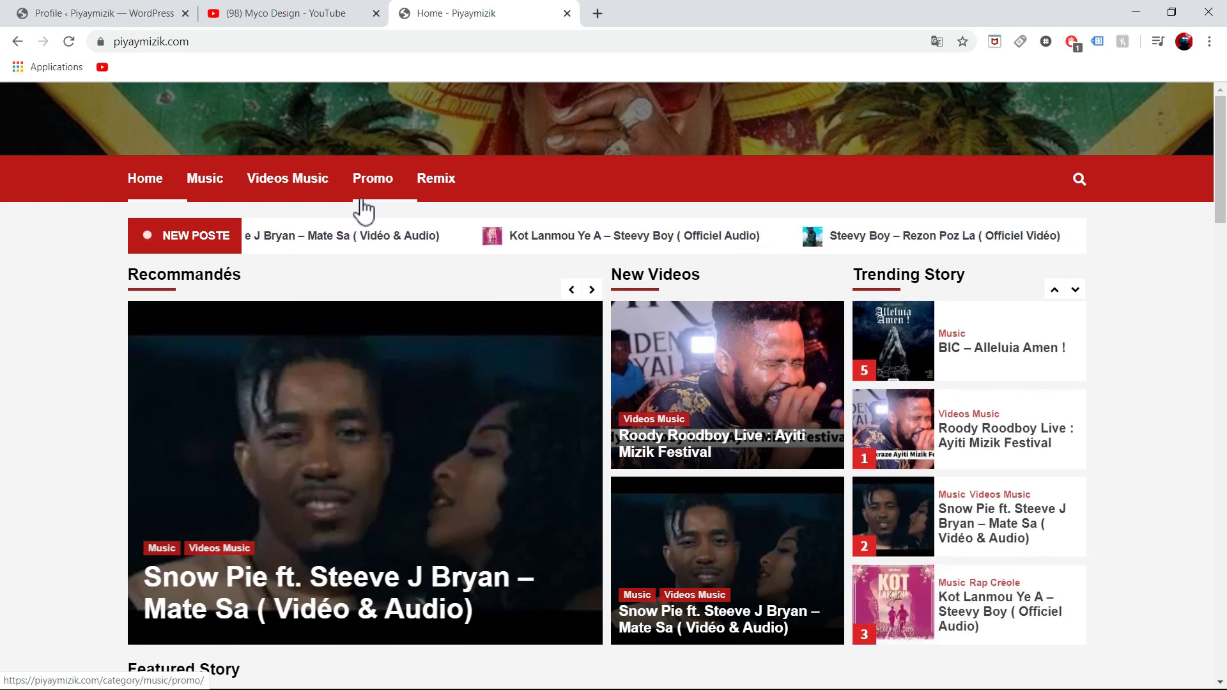
click(595, 12)
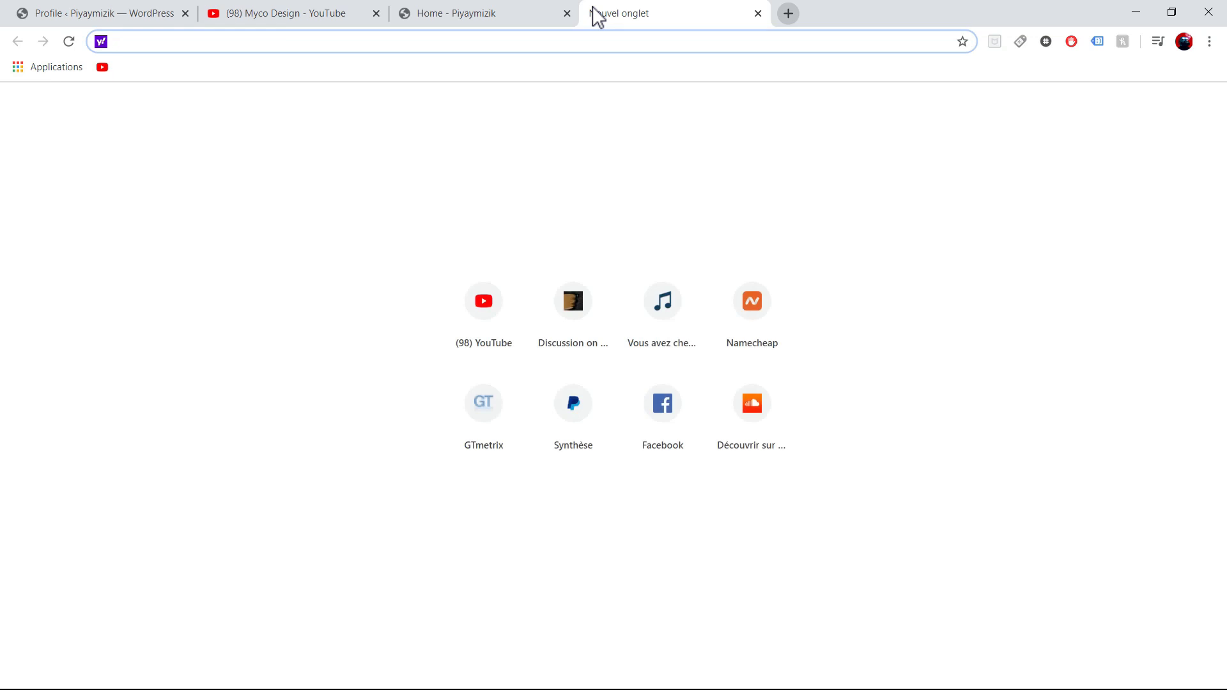
text(onesig)
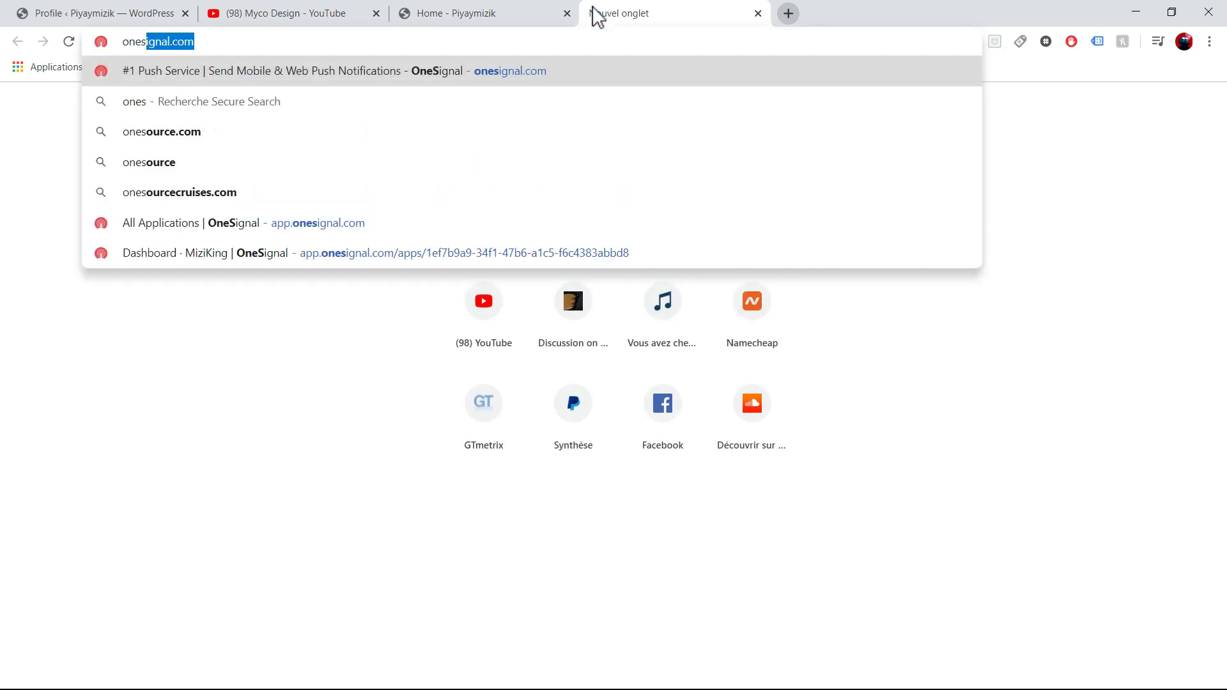
text(n)
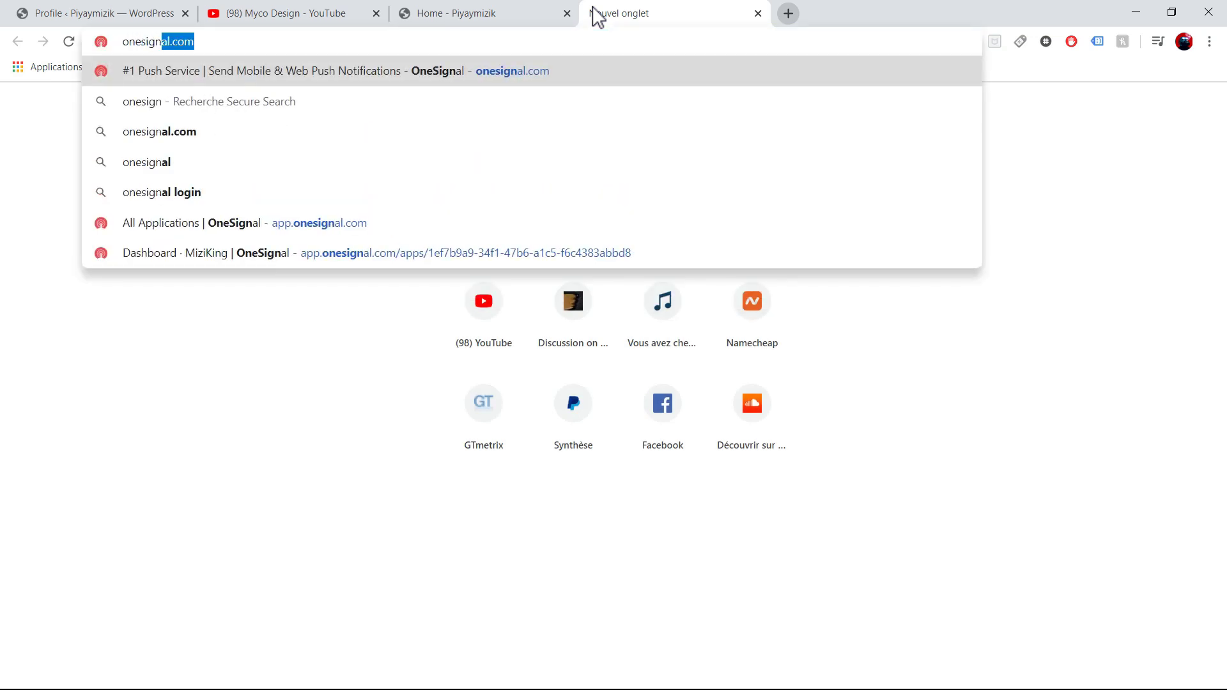
key(Return)
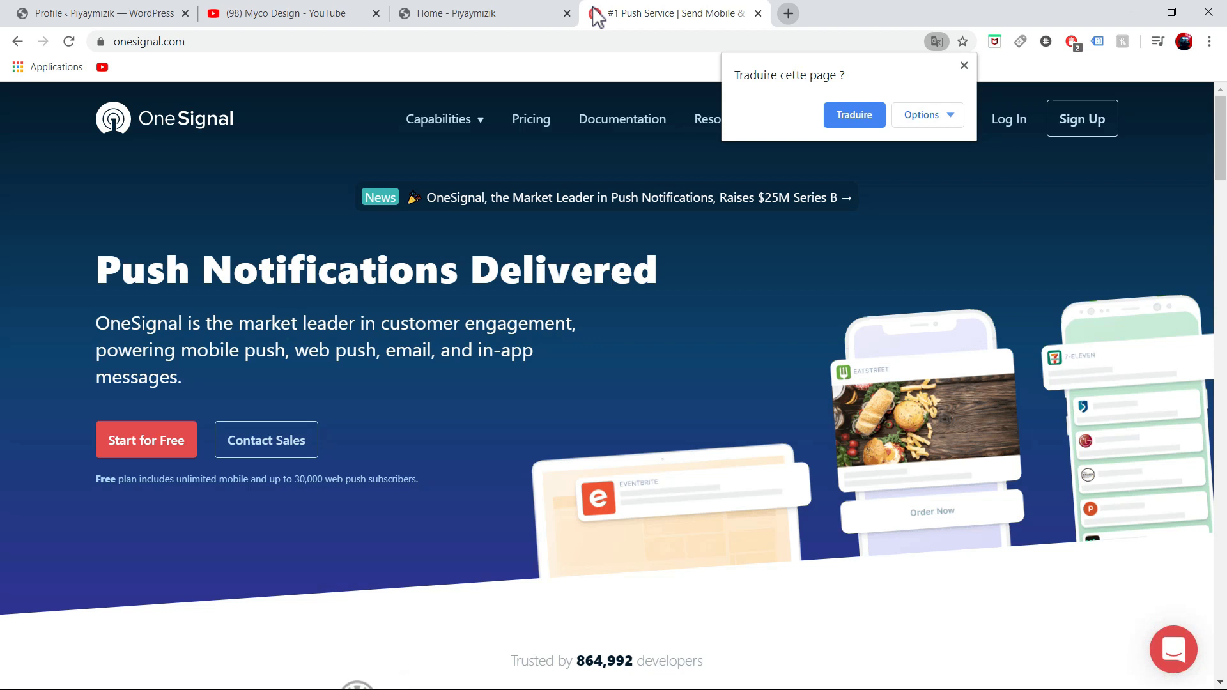
click(963, 66)
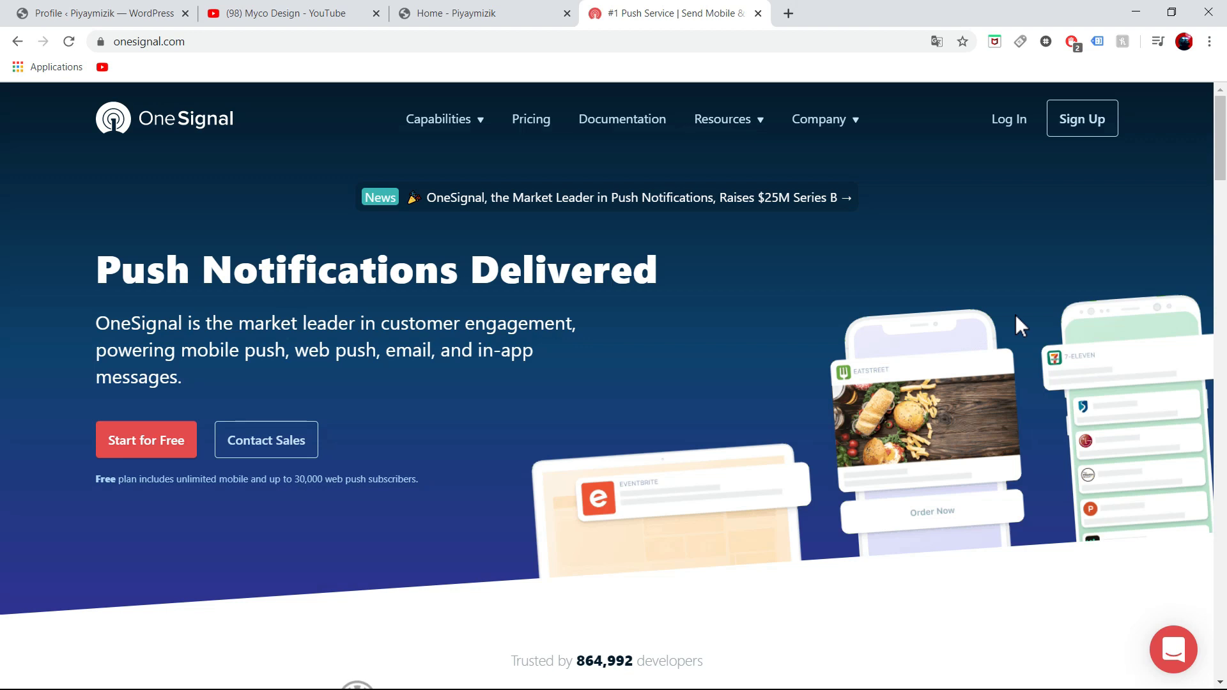
Step: Go through OneSignal's Sign Up to the applications overview and dismiss the translation offer
mouse_move(1221, 165)
mouse_down()
mouse_move(1208, 656)
mouse_move(1194, 582)
mouse_move(1225, 156)
mouse_up()
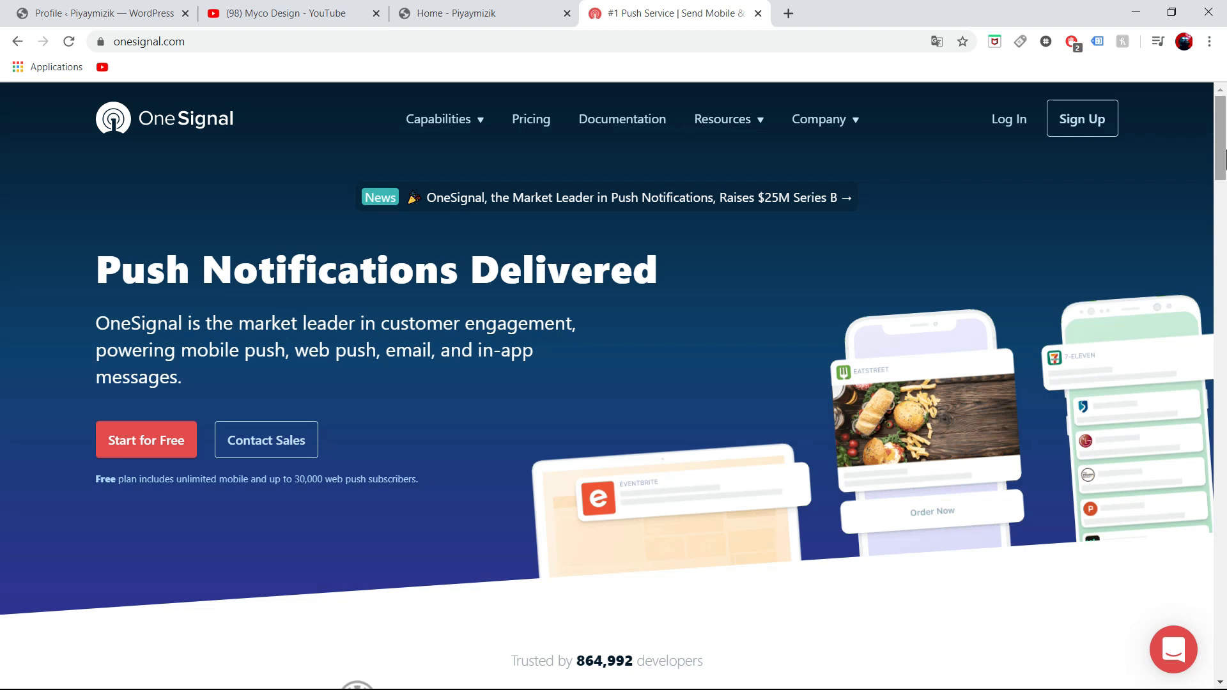
click(1090, 137)
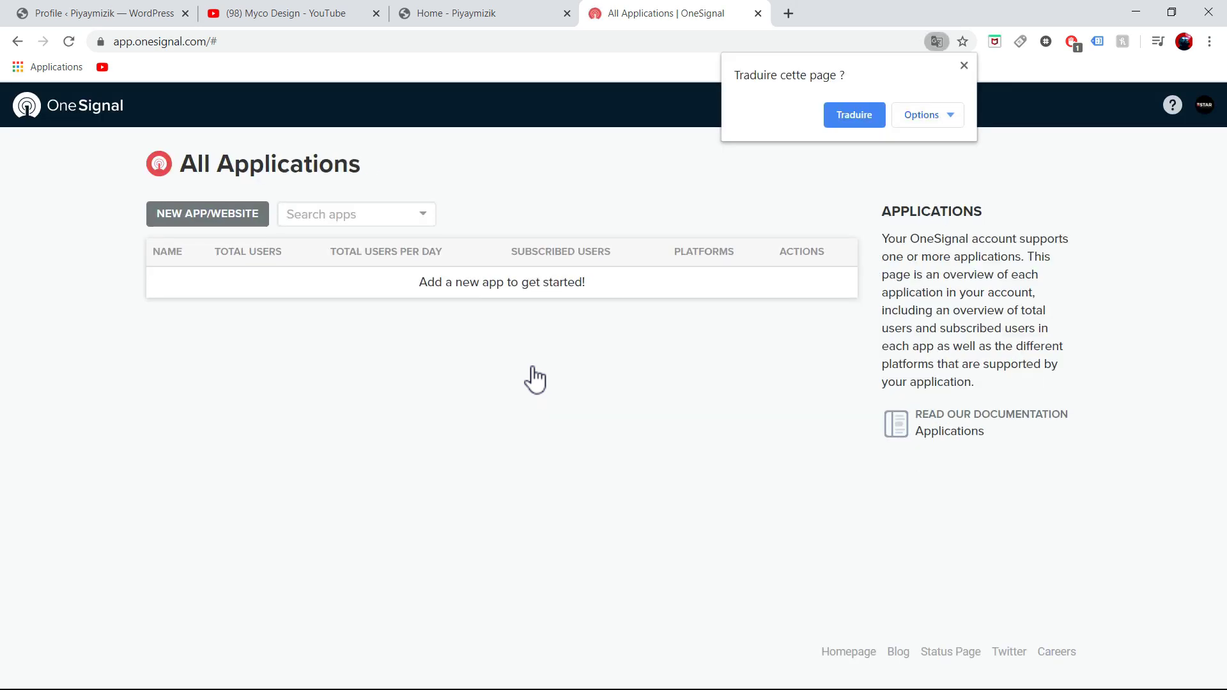
click(964, 66)
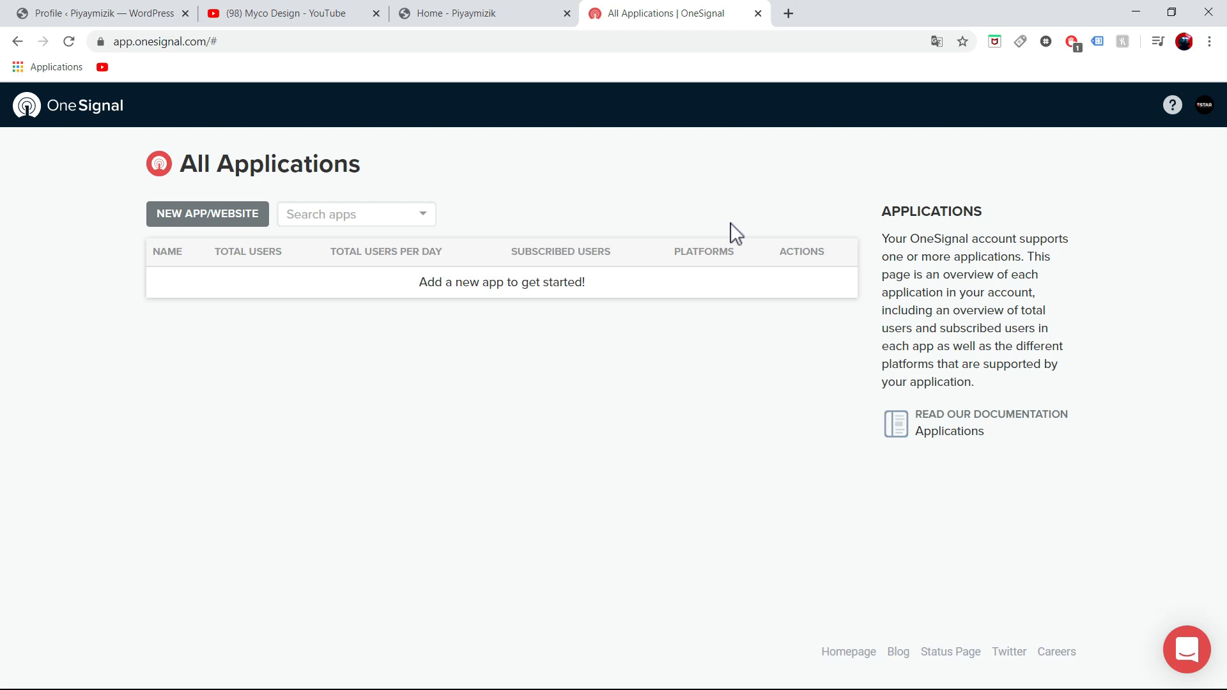
Step: Create a new OneSignal app named piyaymizik, checking the Piyaymizik website for the name
click(191, 216)
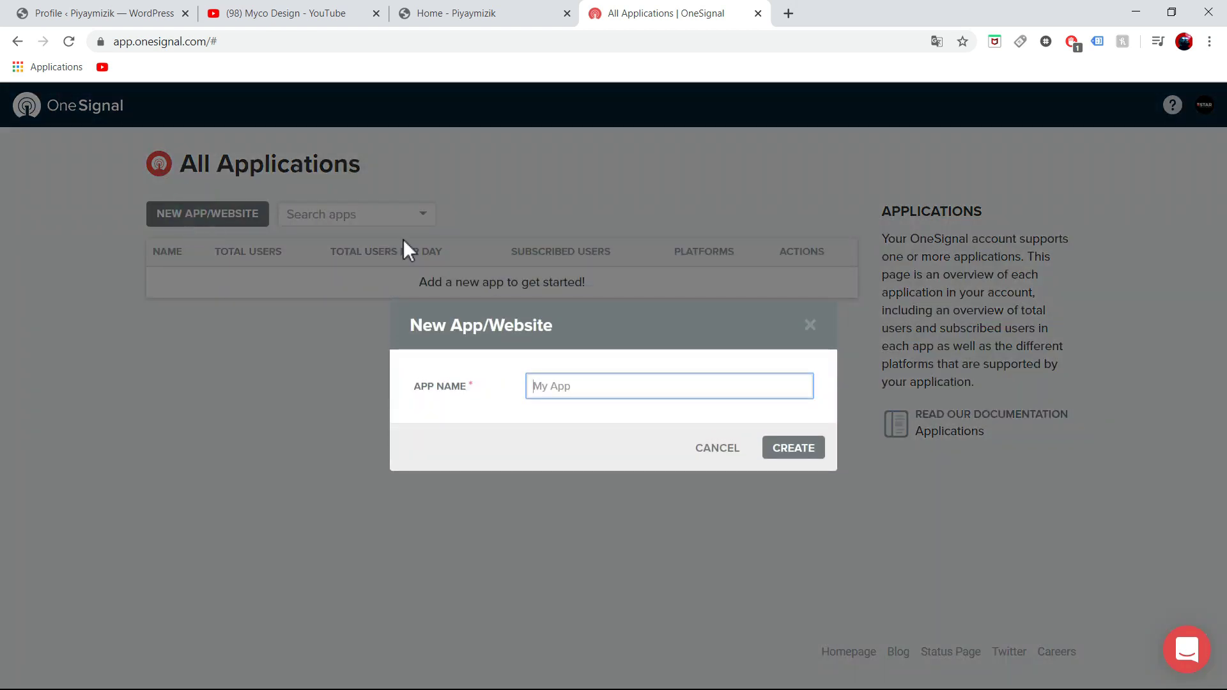
click(559, 386)
click(427, 19)
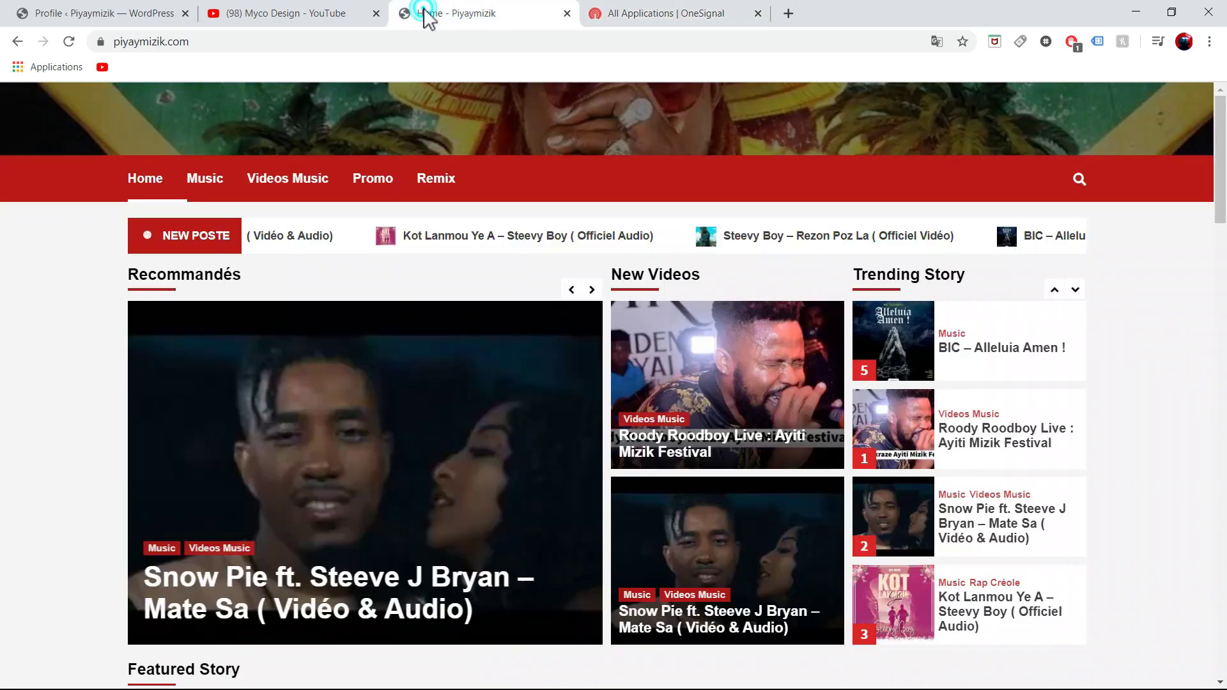
click(69, 41)
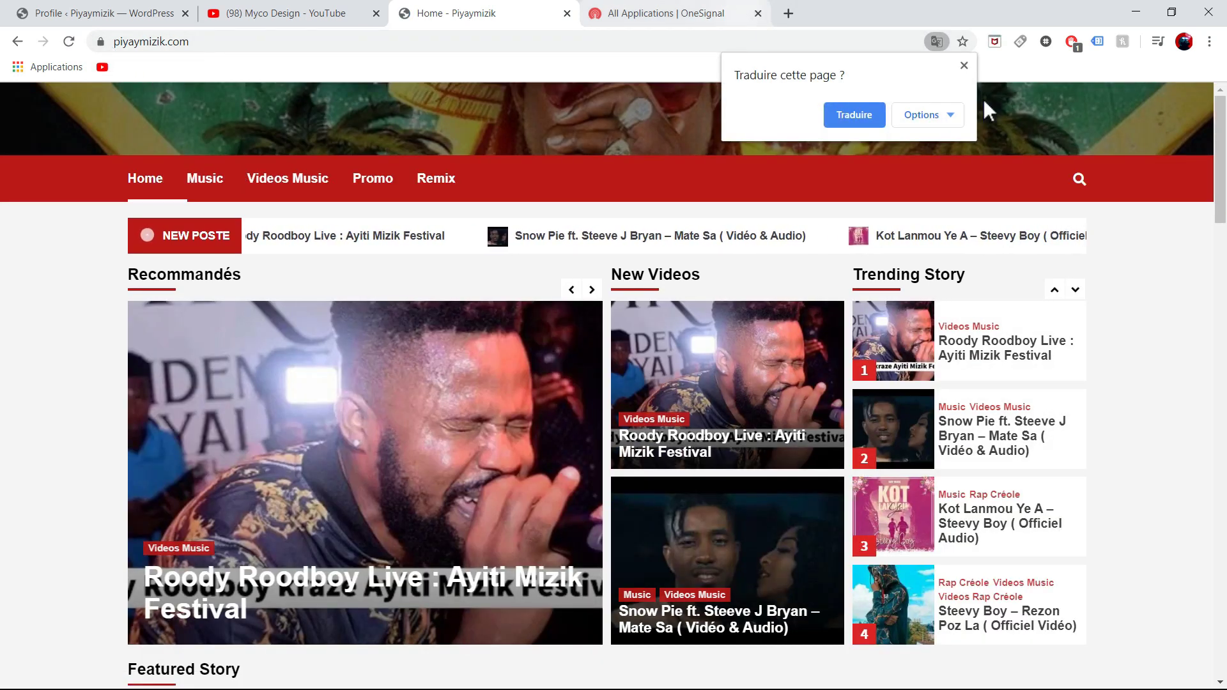
click(965, 65)
click(671, 11)
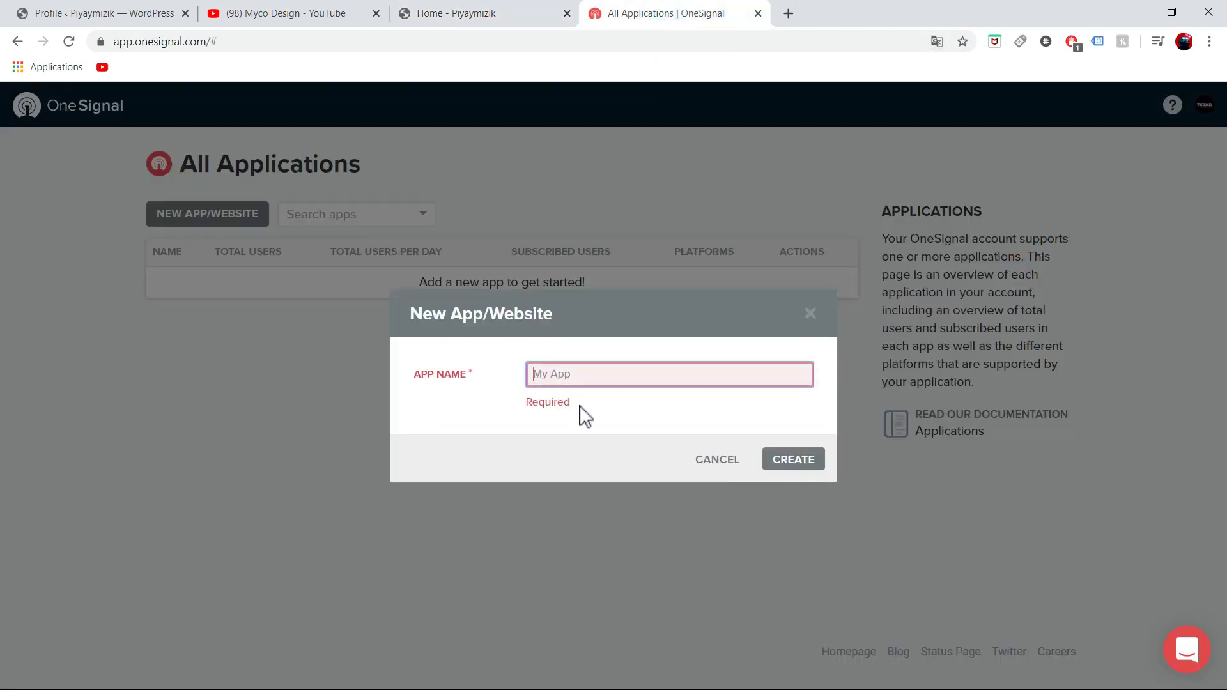
click(585, 369)
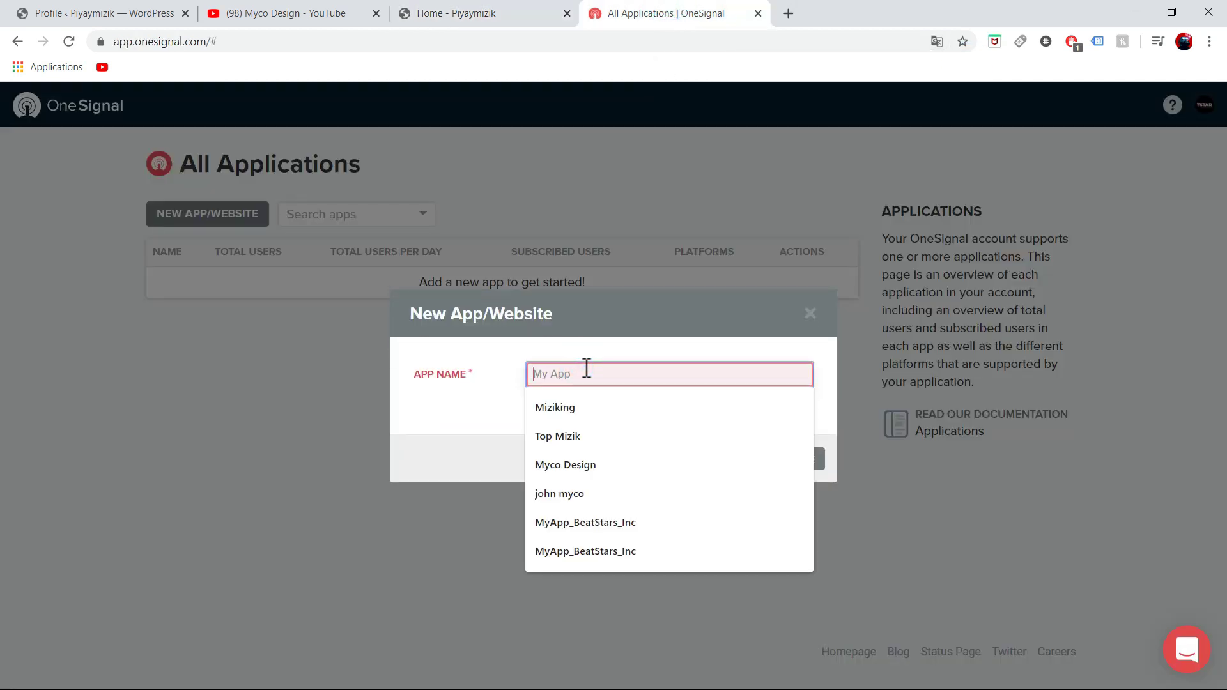
text(piyaymiz)
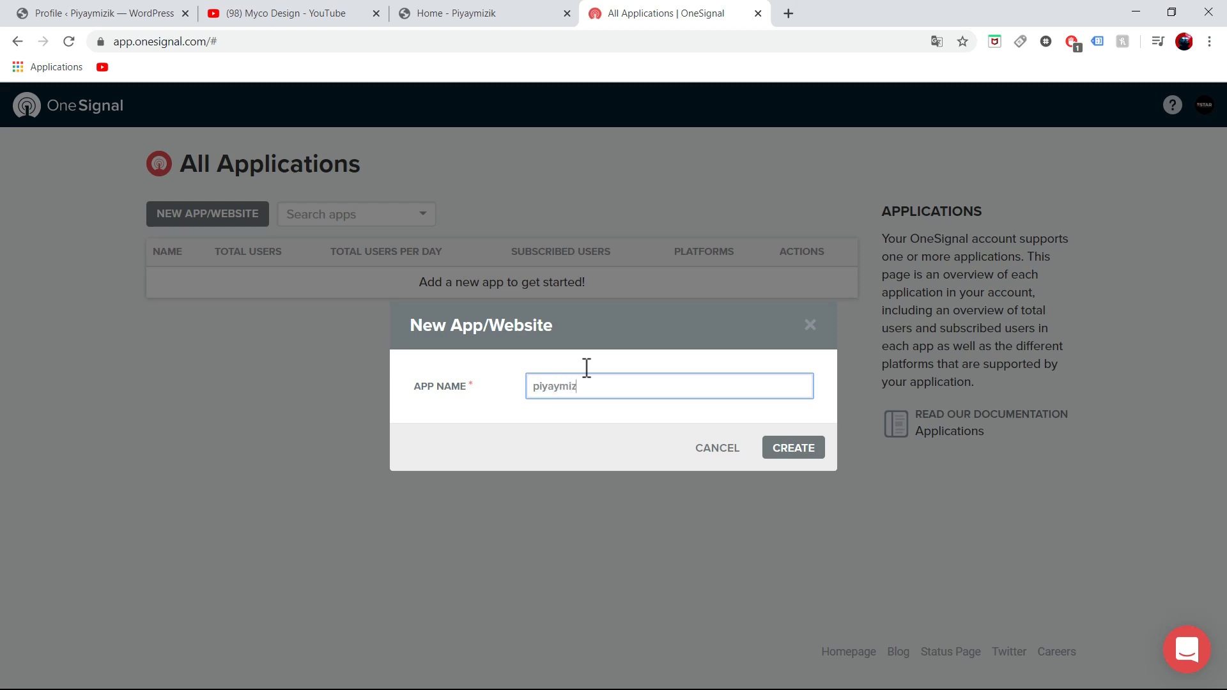
text(ik)
click(808, 451)
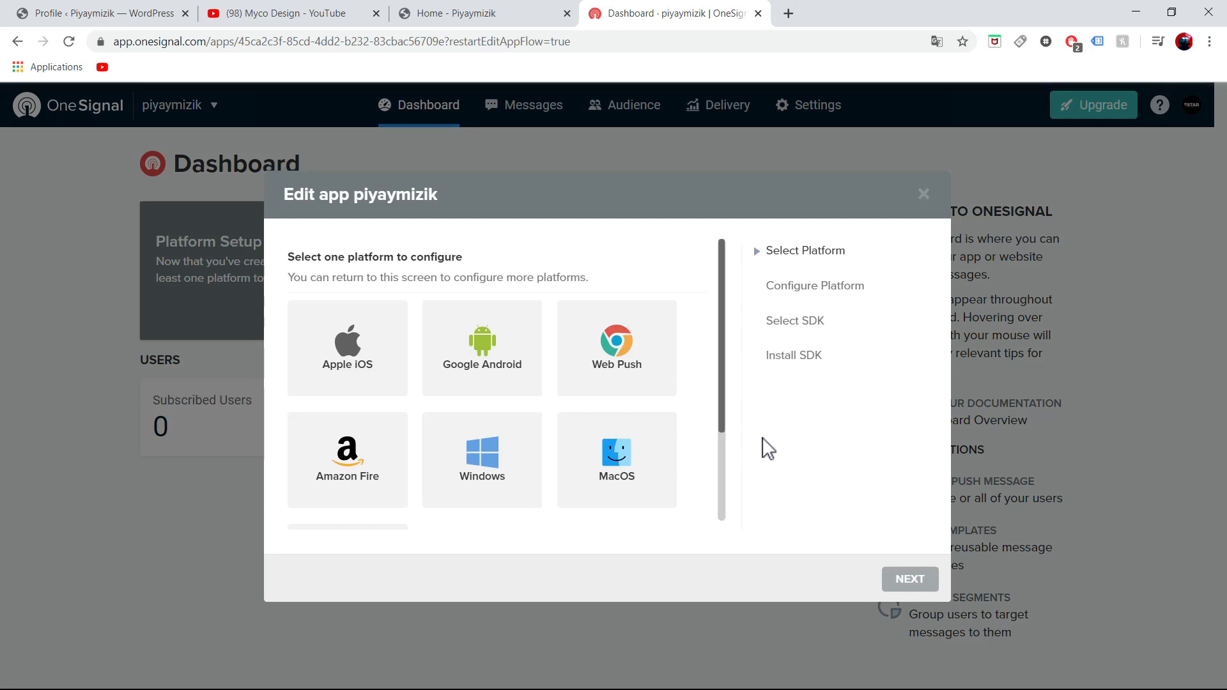
Step: Select Web Push as the platform for the piyaymizik app and continue to its configuration
click(720, 351)
drag(719, 351, 720, 367)
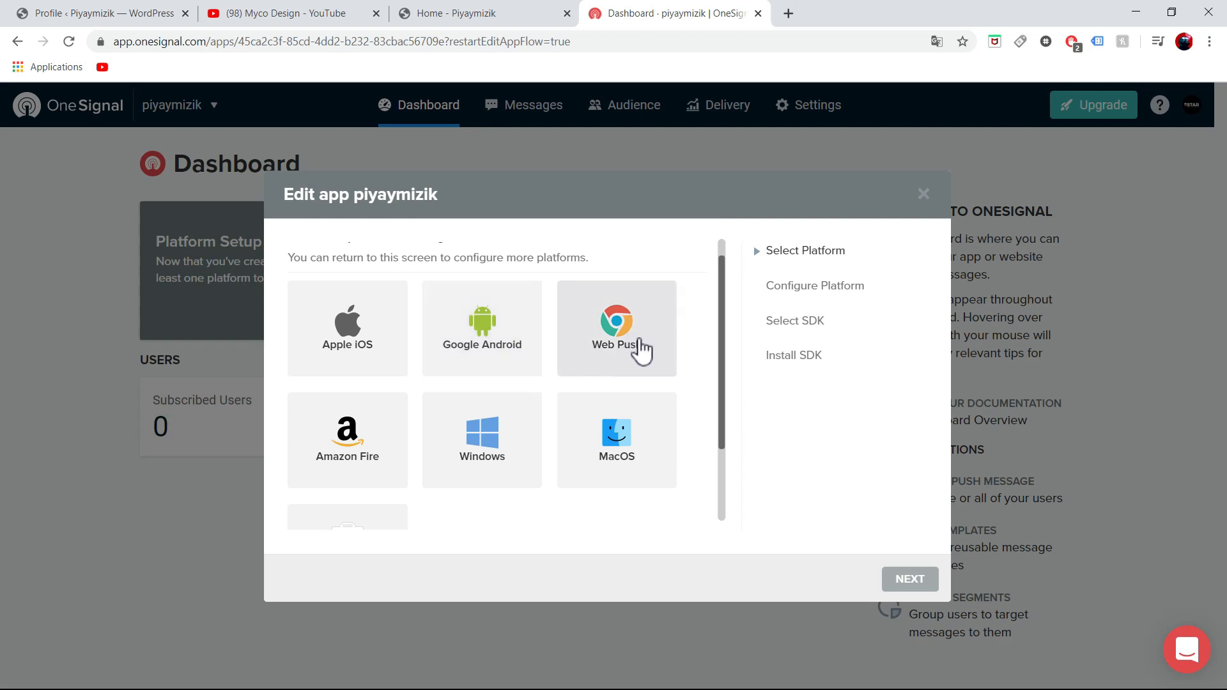
click(629, 339)
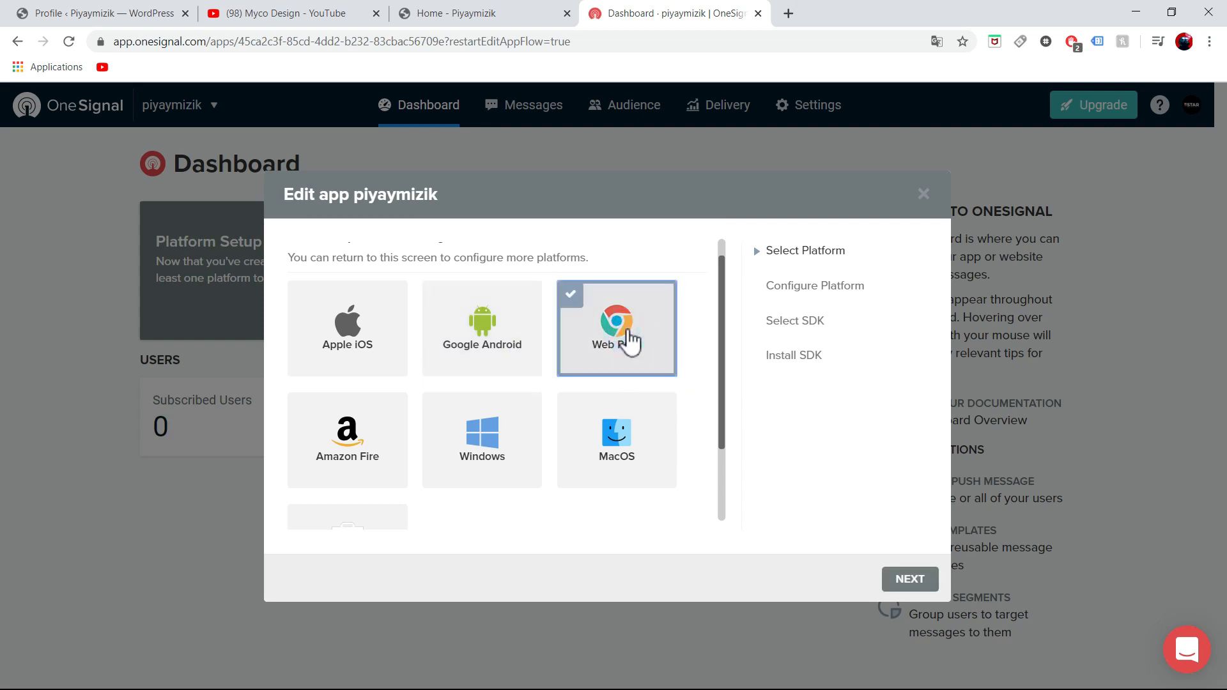
click(921, 578)
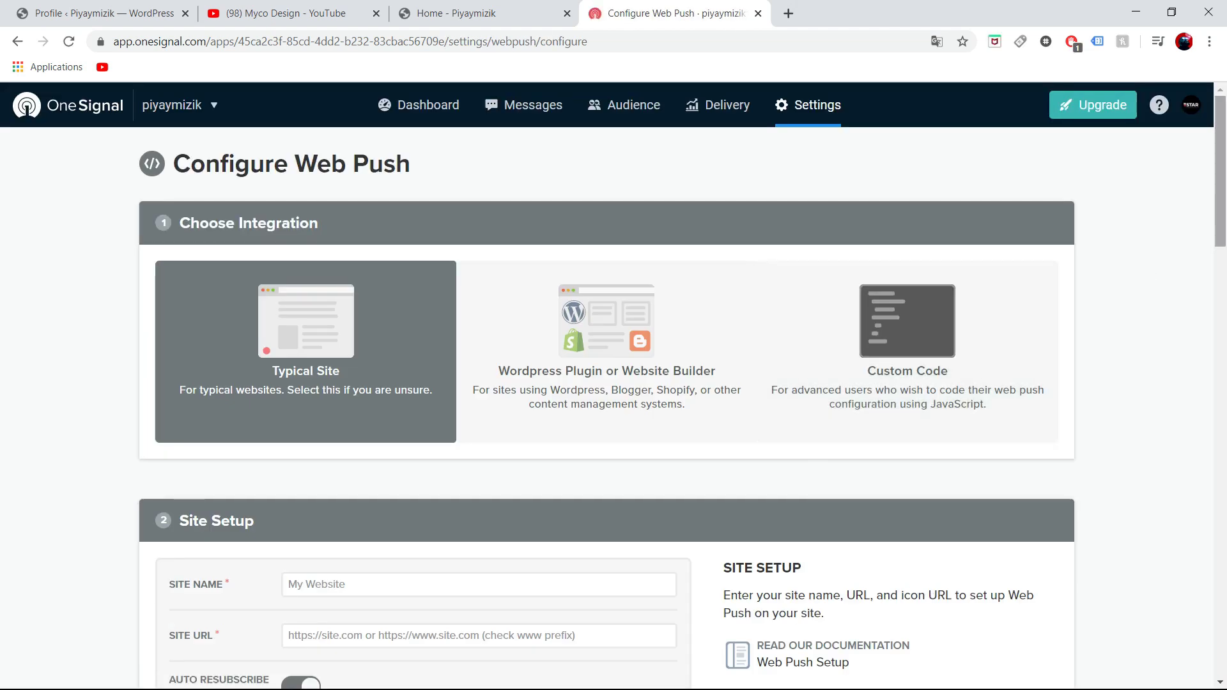
Step: Set the integration to Wordpress Plugin or Website Builder with WordPress as the CMS
scroll(1208, 224, down, 2)
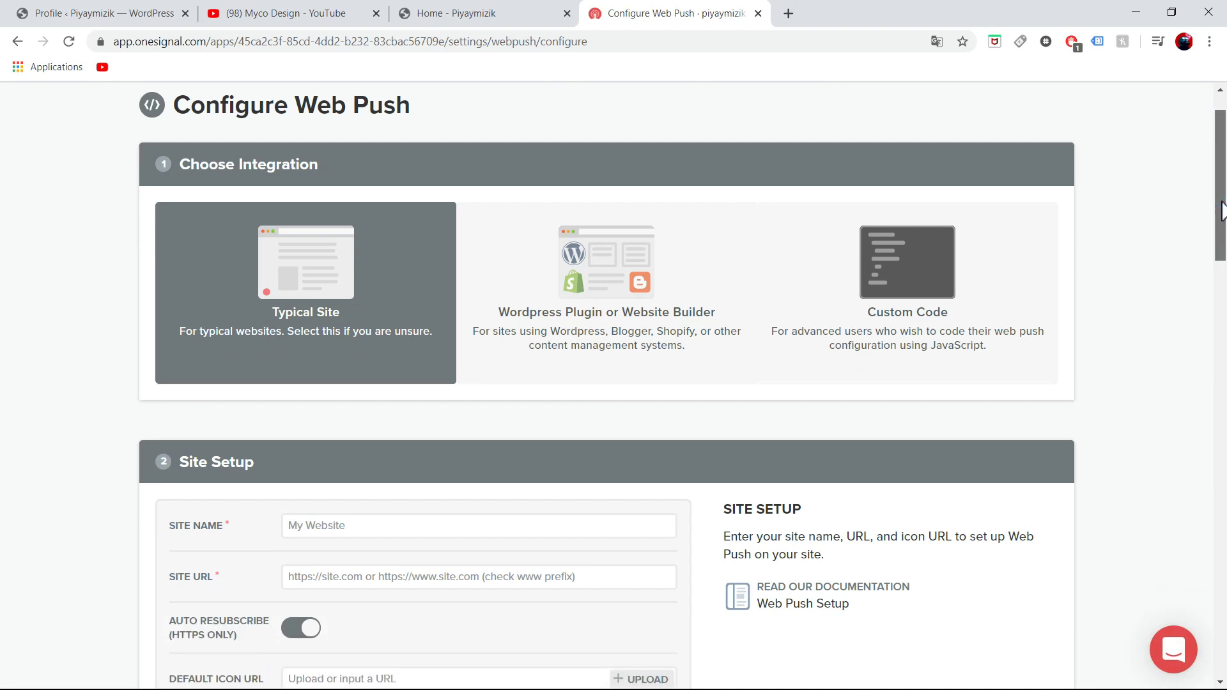
scroll(1194, 259, down, 4)
scroll(1183, 255, up, 6)
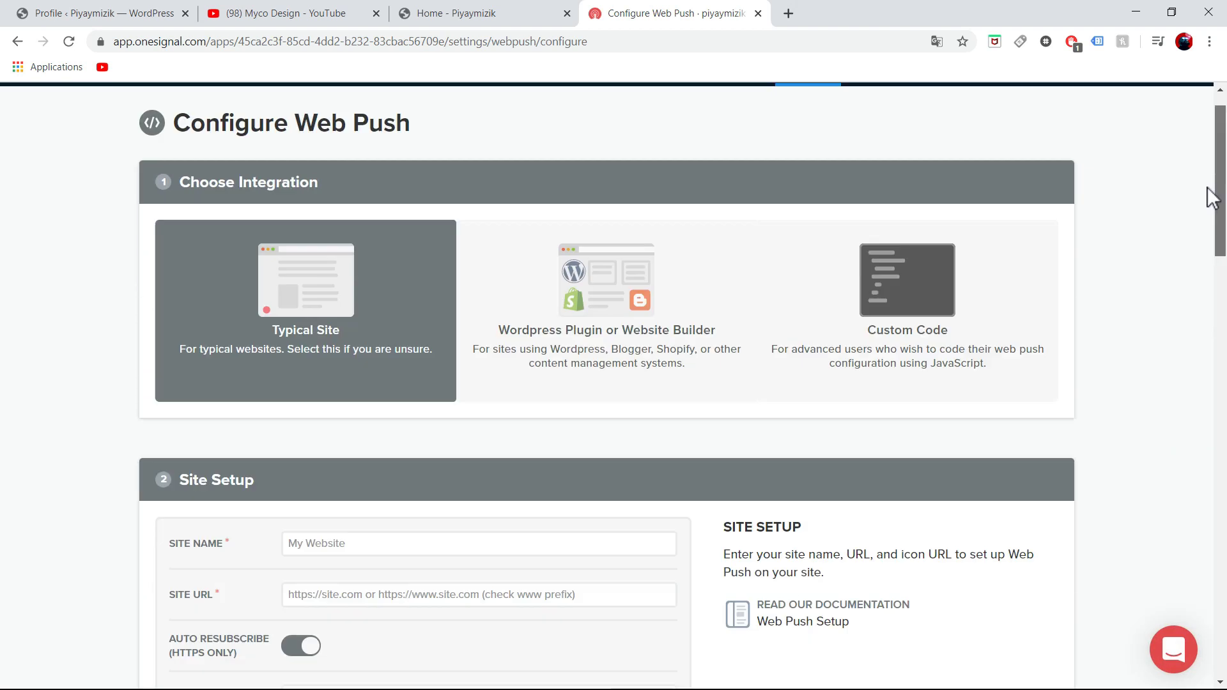
click(538, 352)
click(265, 557)
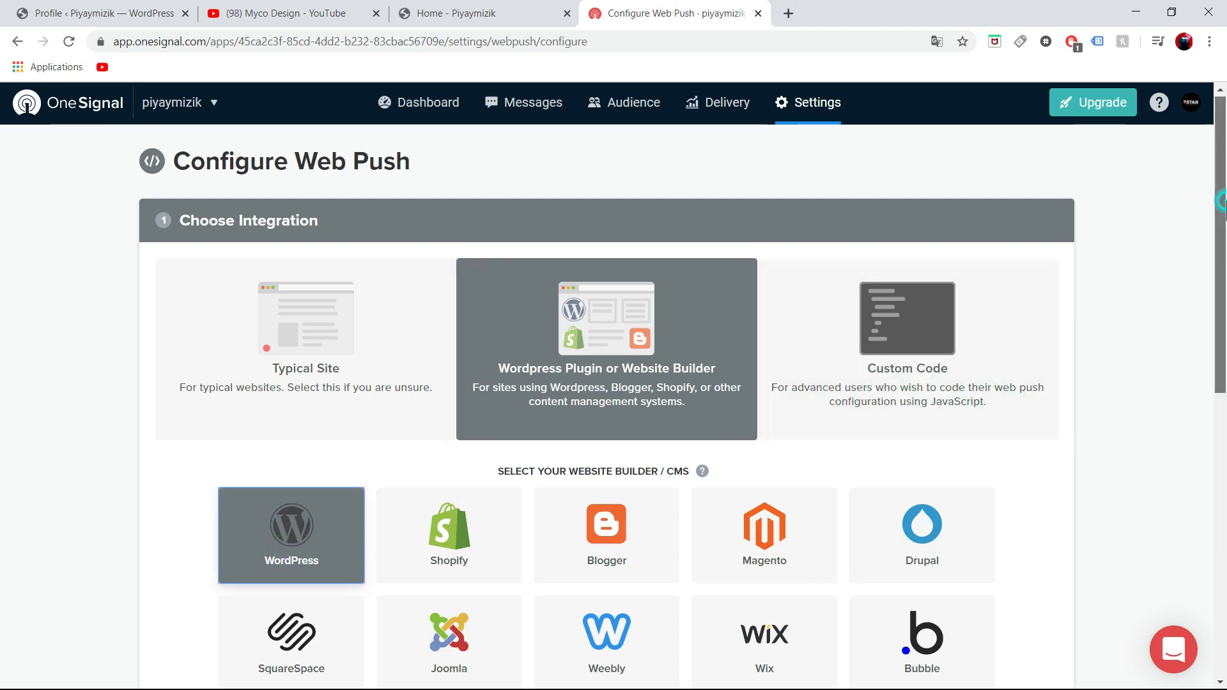
Step: Copy the Piyaymizik website's address from its browser tab for the WordPress Site Setup
scroll(1214, 243, down, 1)
scroll(1217, 250, down, 8)
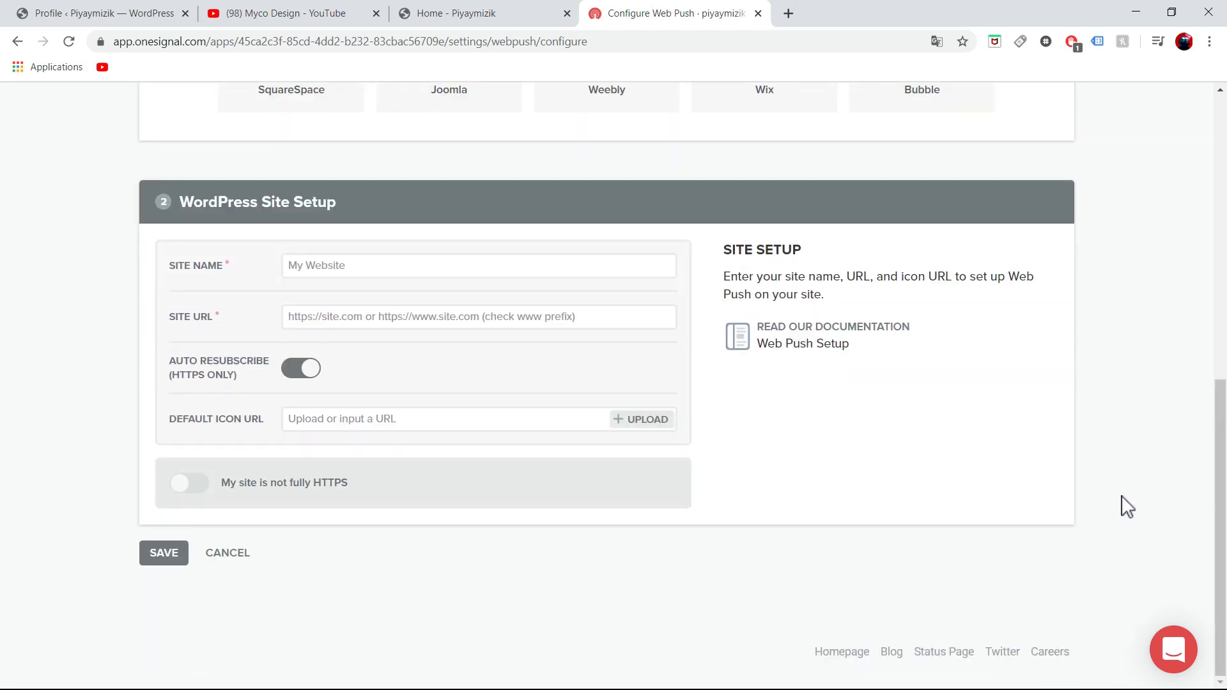
click(389, 258)
click(389, 258)
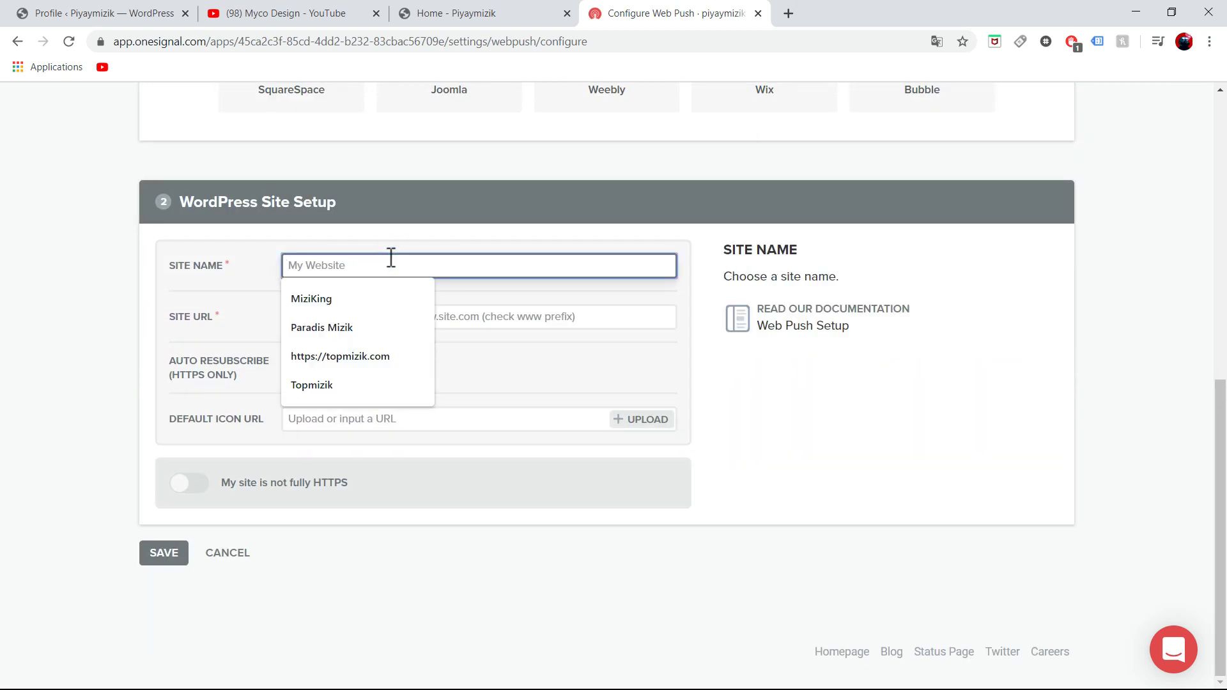
click(397, 236)
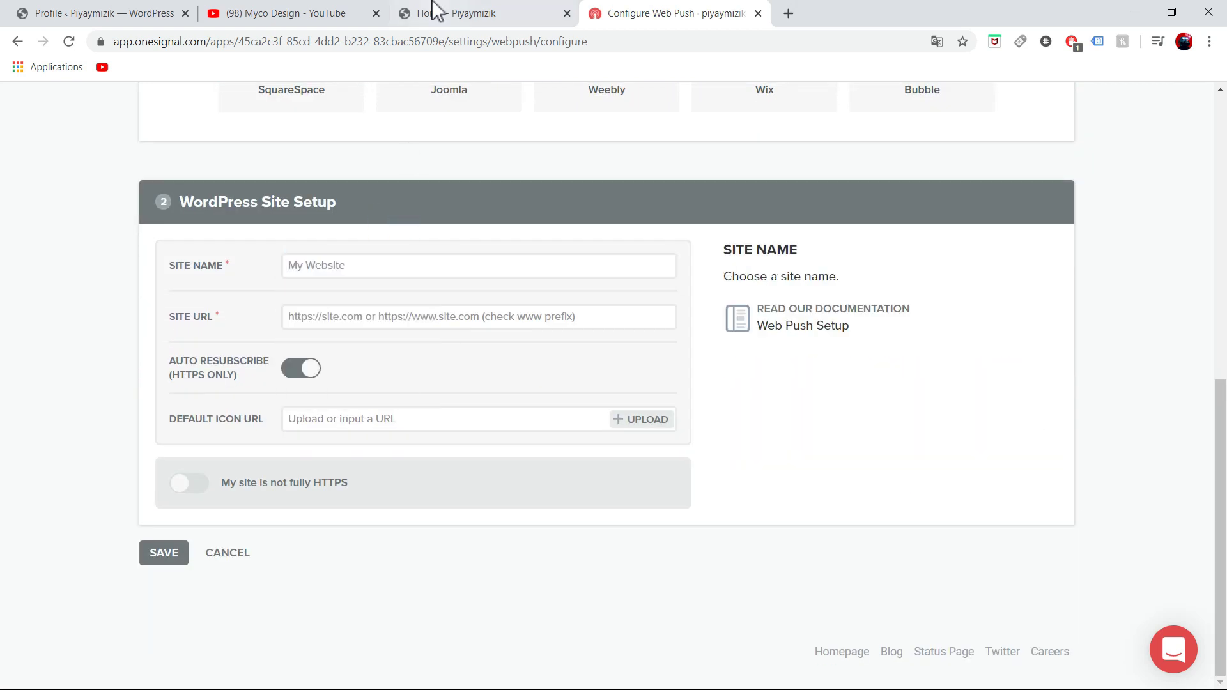
click(433, 10)
click(219, 41)
key(super+c)
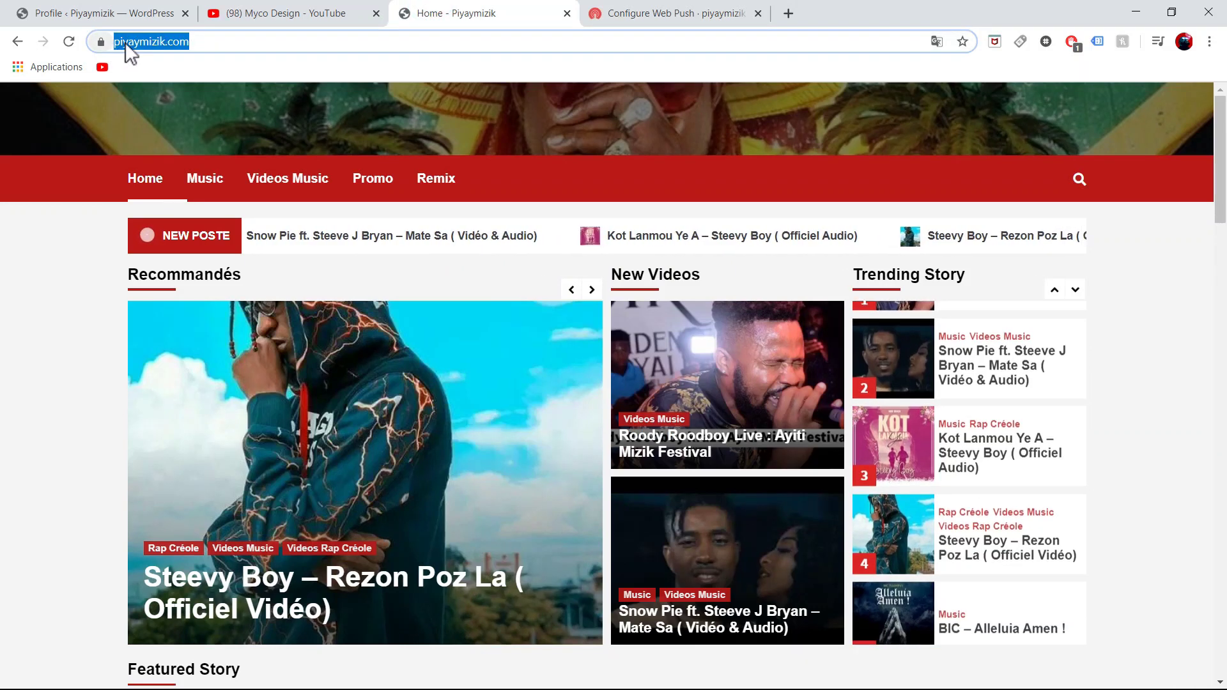
right_click(125, 42)
click(168, 131)
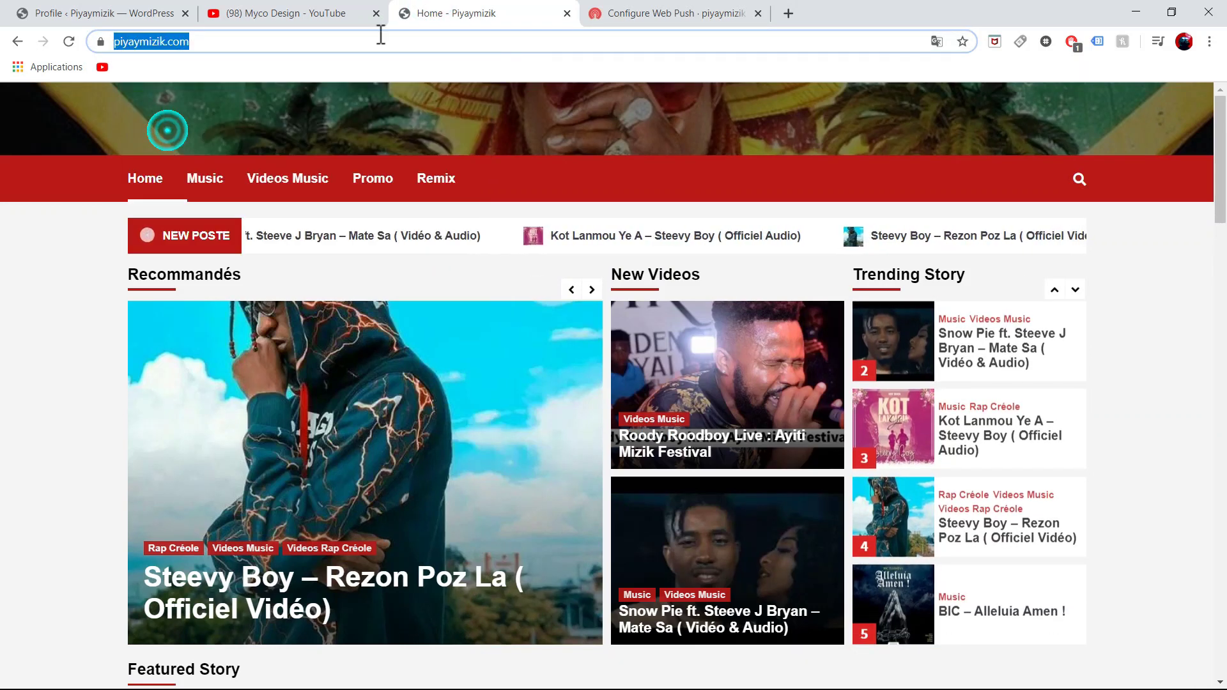
click(617, 13)
click(336, 266)
right_click(339, 268)
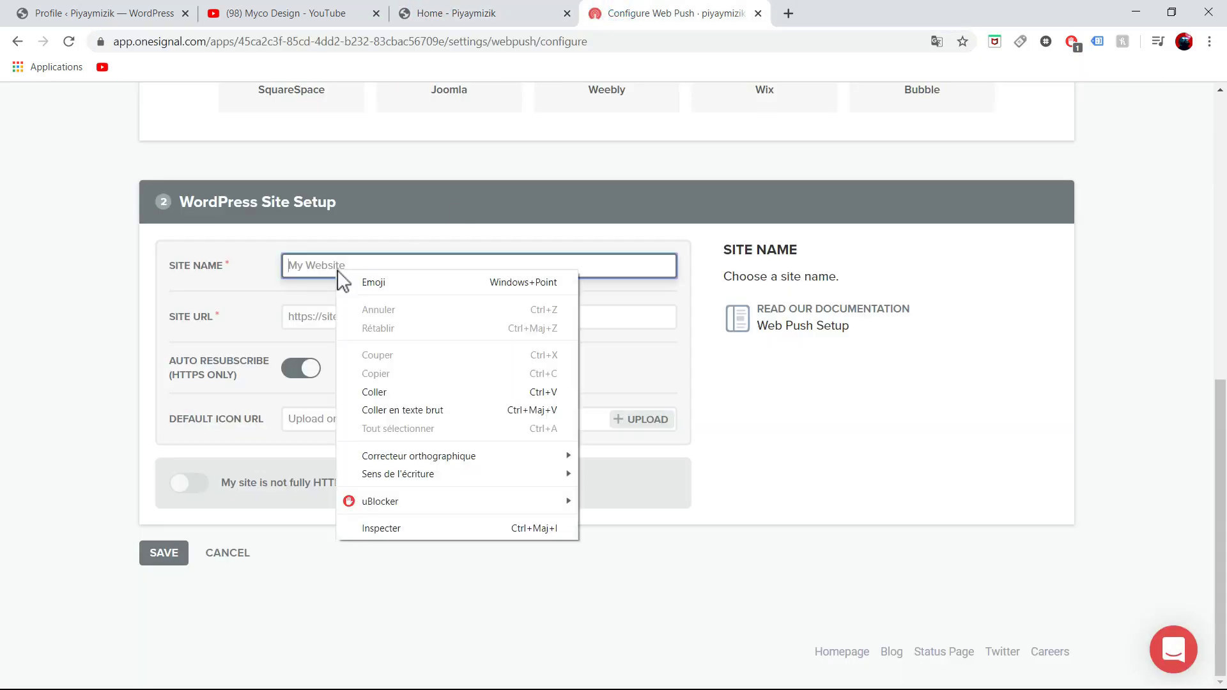
click(378, 392)
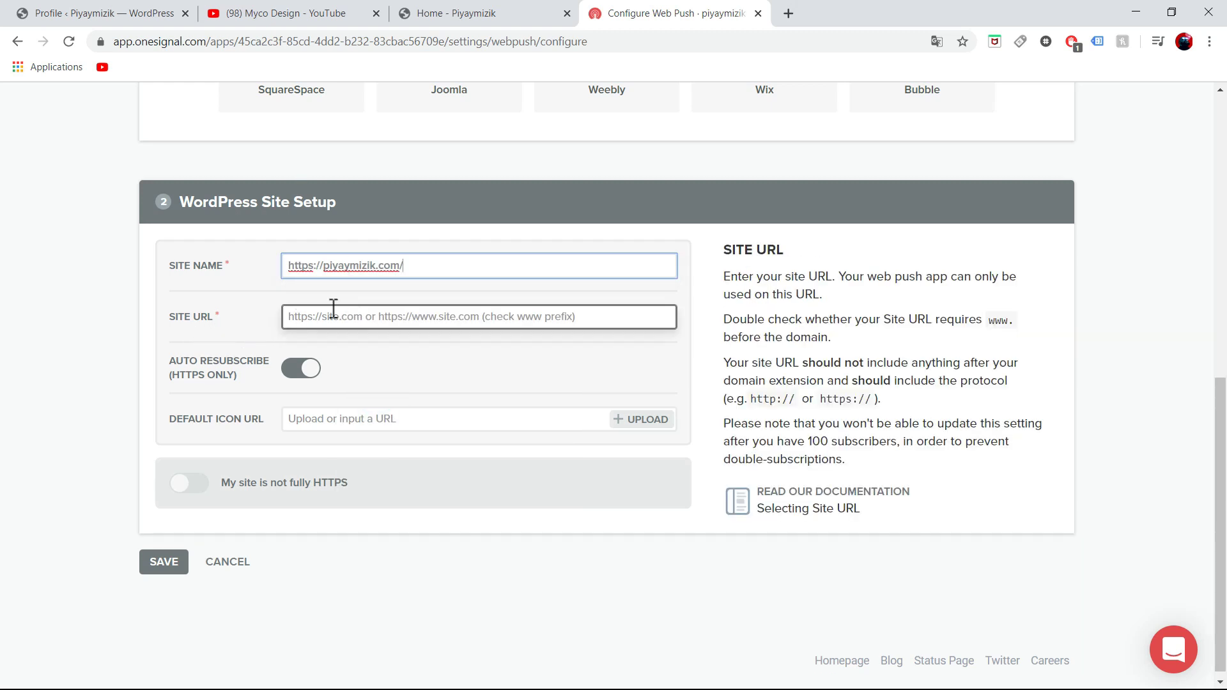
click(355, 321)
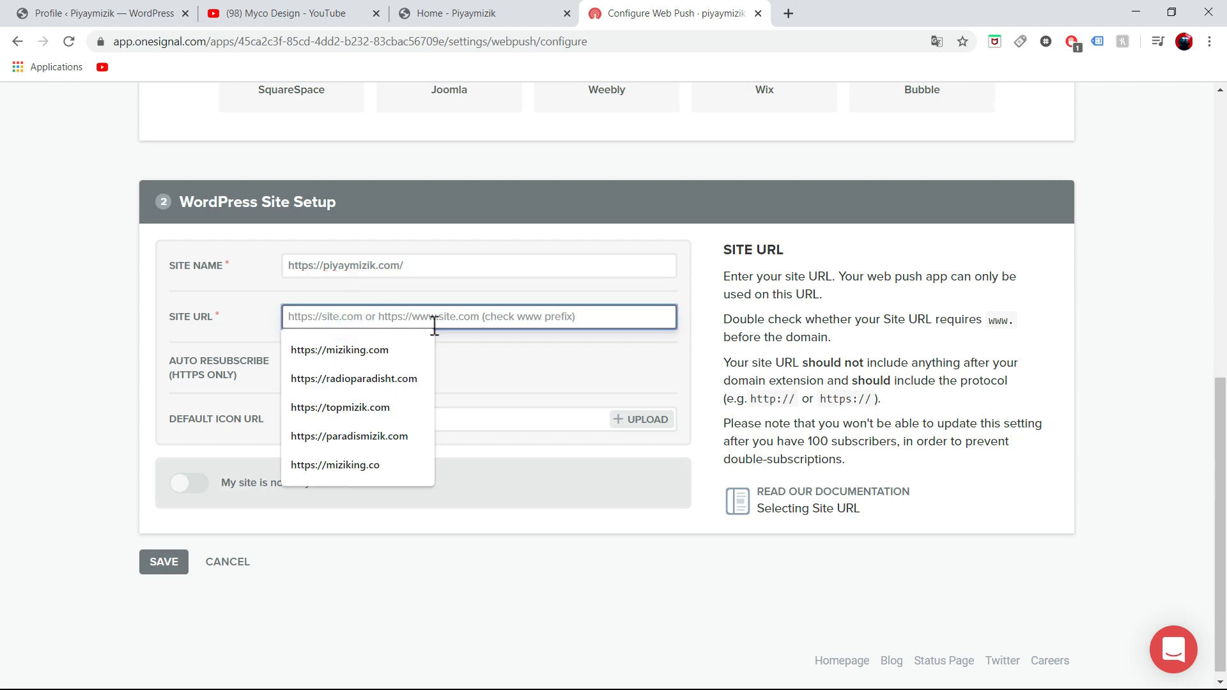
click(397, 272)
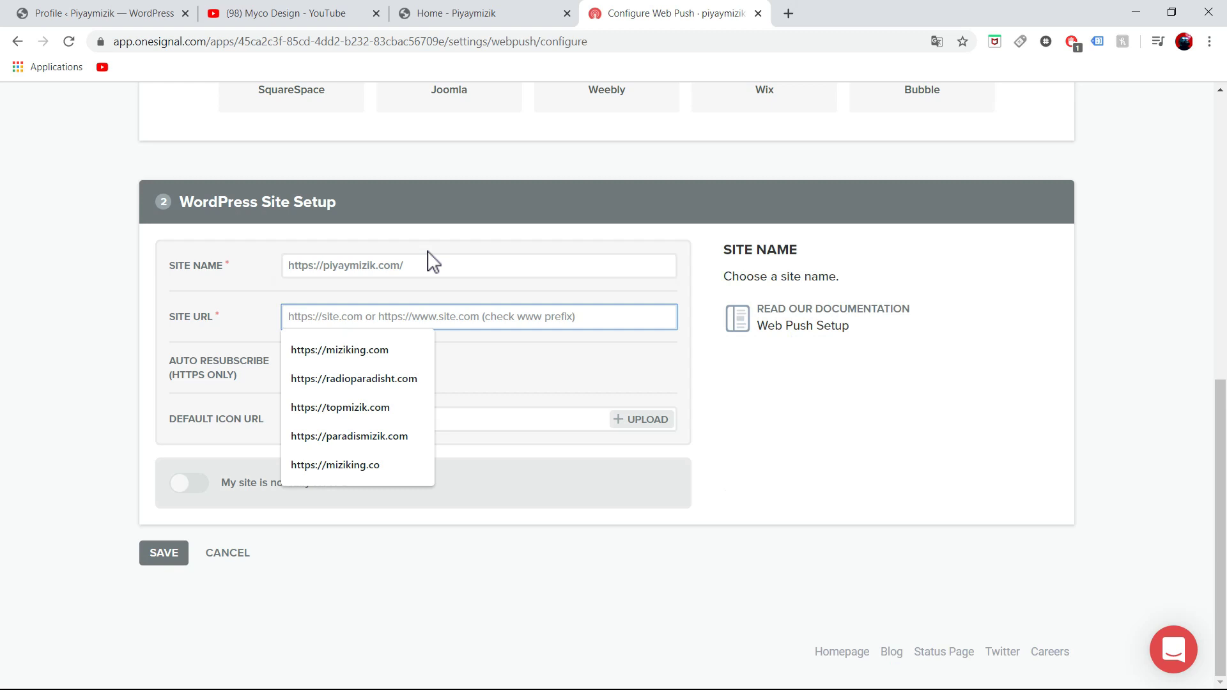
drag(419, 262, 298, 268)
right_click(294, 271)
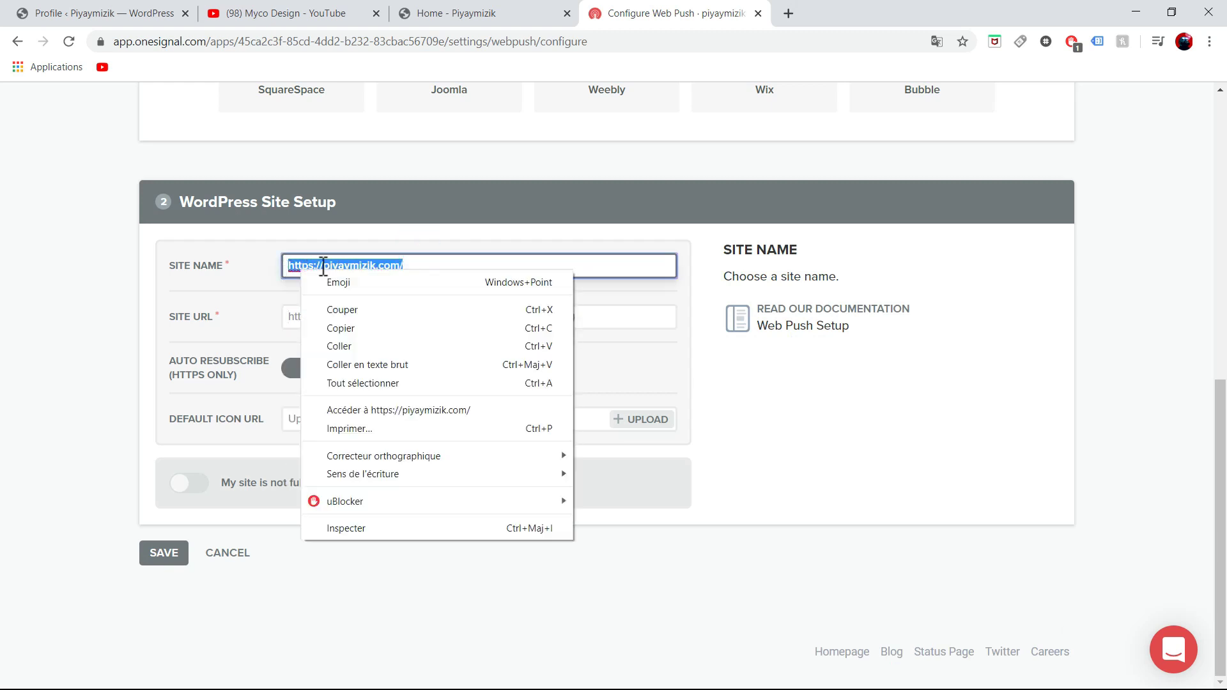
click(344, 331)
right_click(335, 322)
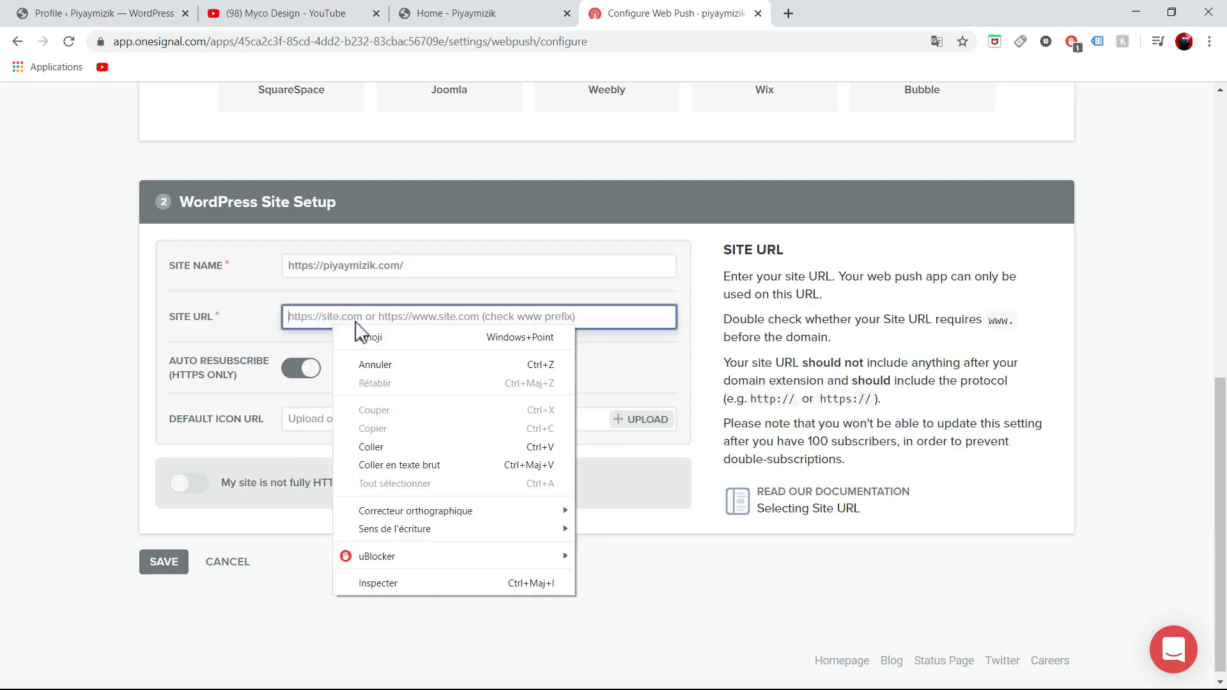
click(388, 445)
Step: Change the site name in the WordPress Site Setup to Piyaymizik
drag(422, 271, 272, 275)
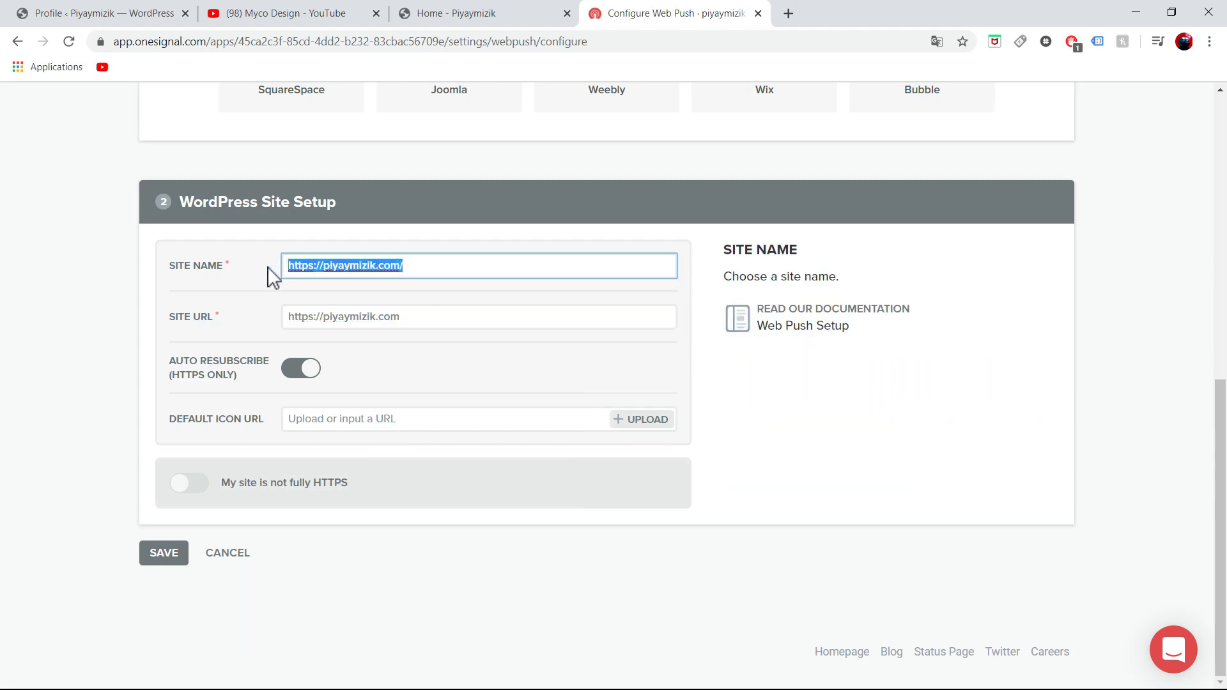
text(Piyaymizik)
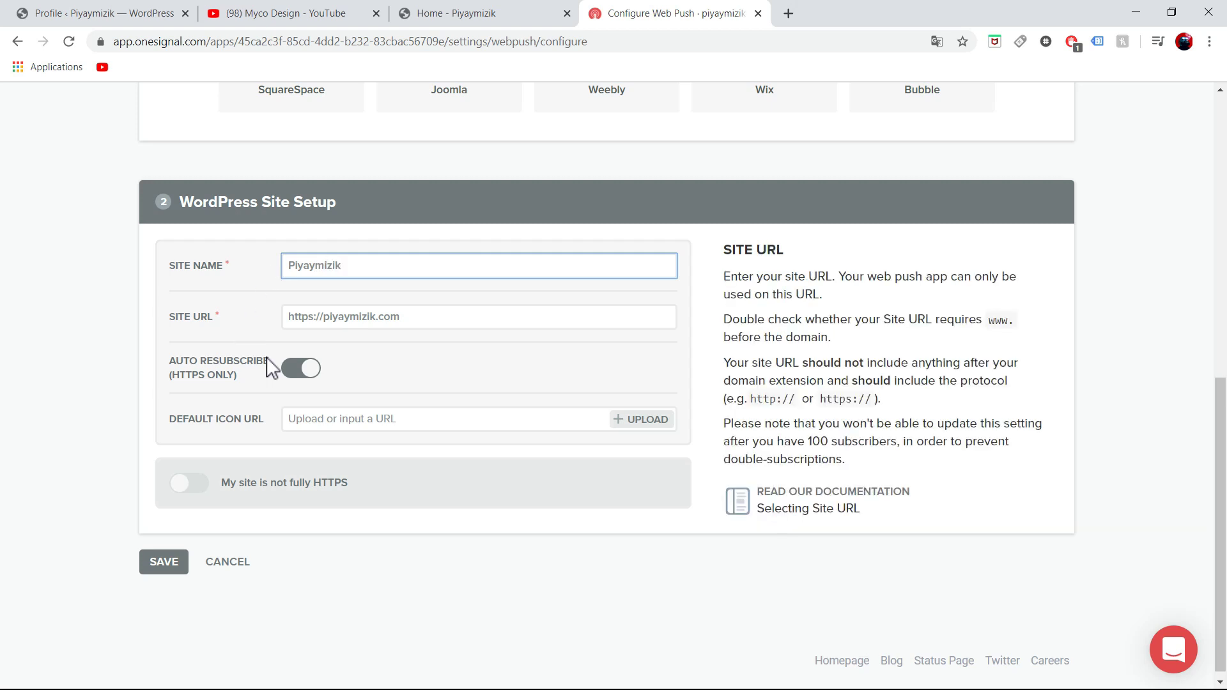
click(381, 362)
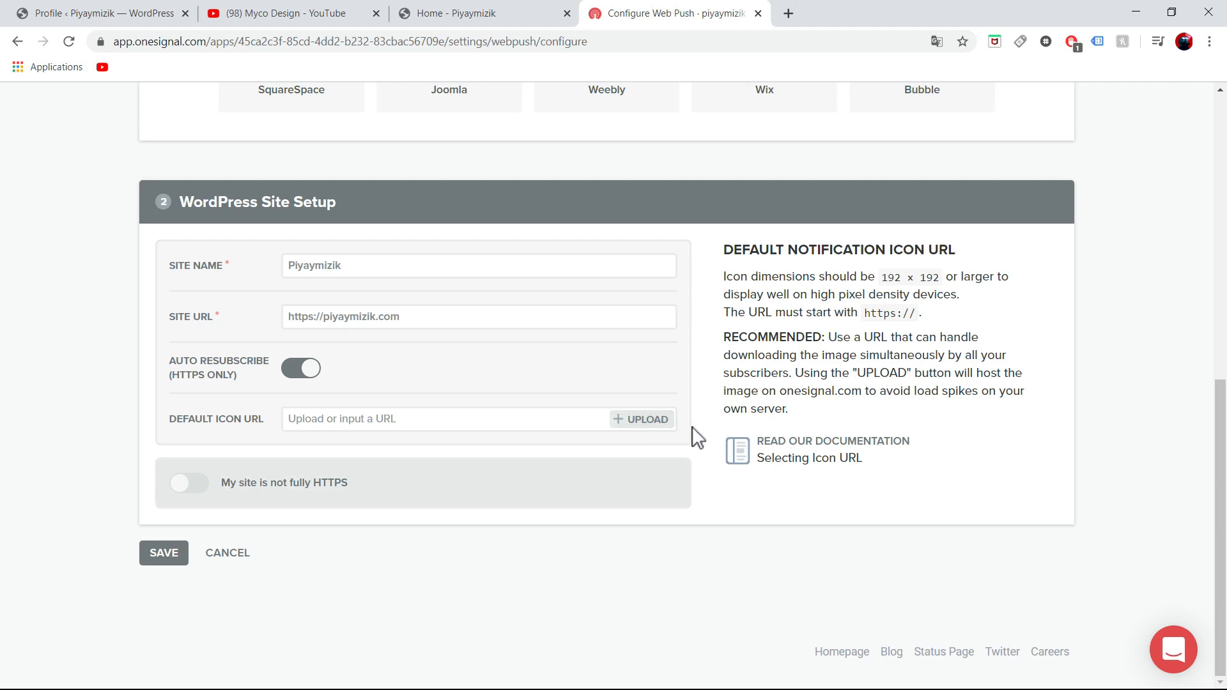
Step: Dismiss the file chooser for the default icon and save the WordPress Site Setup
click(653, 420)
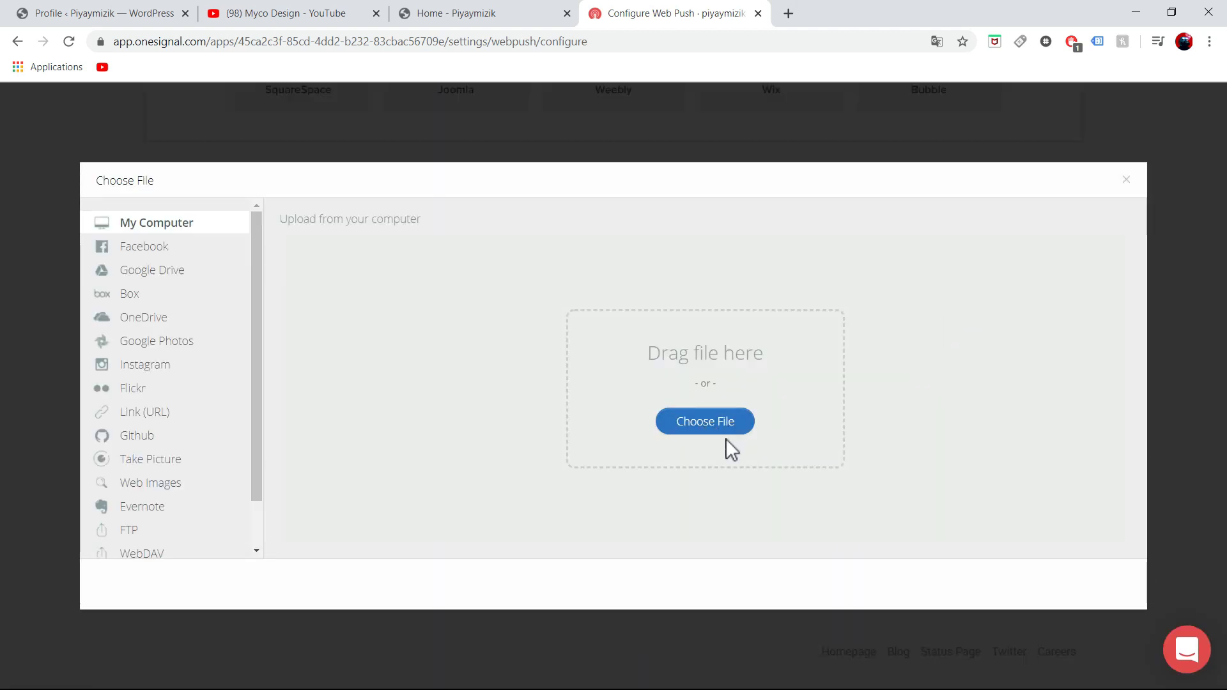
click(1135, 181)
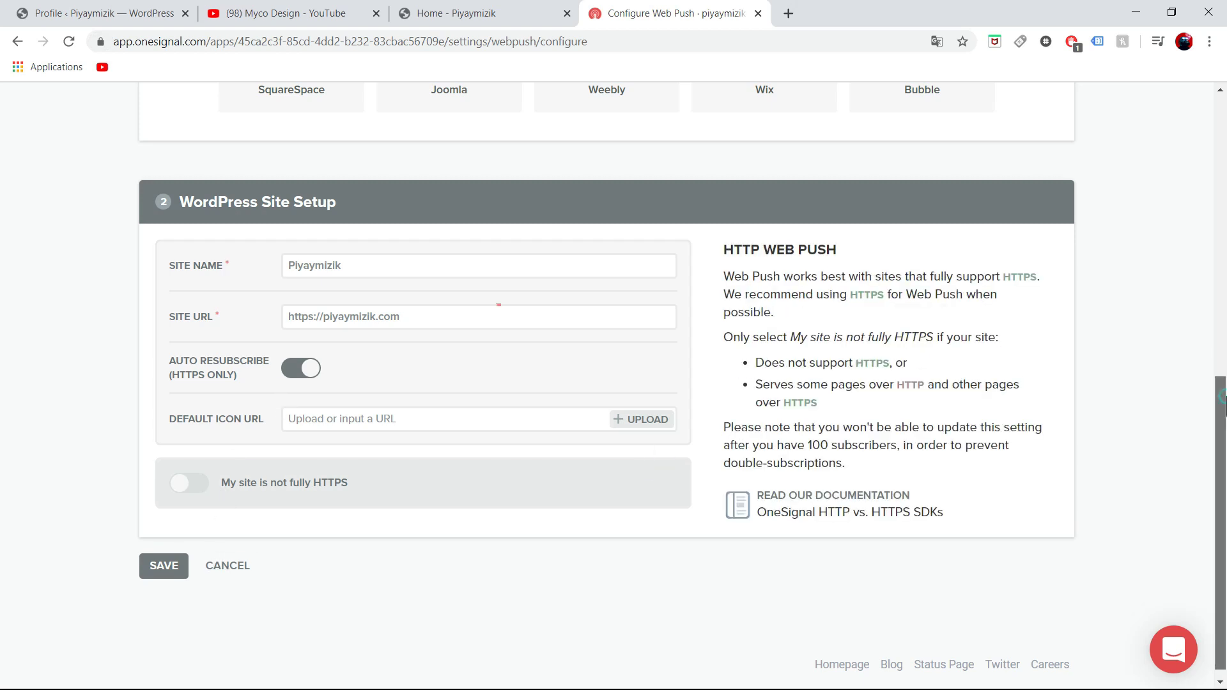
scroll(1179, 447, down, 1)
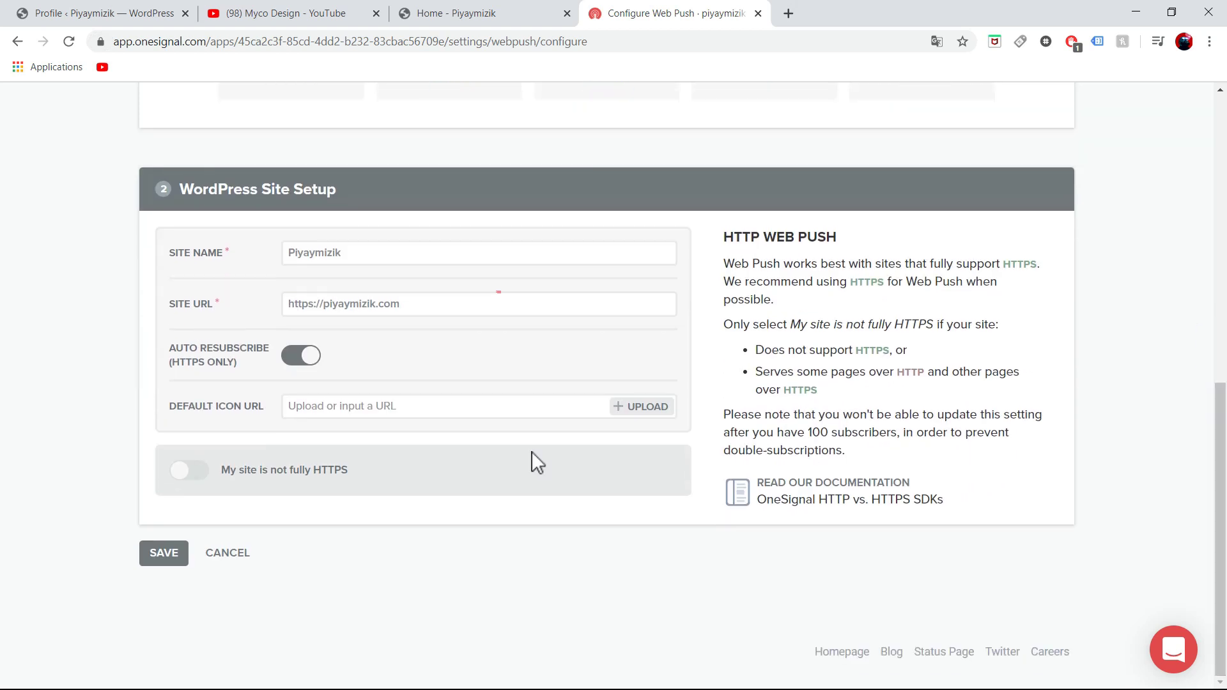
click(164, 556)
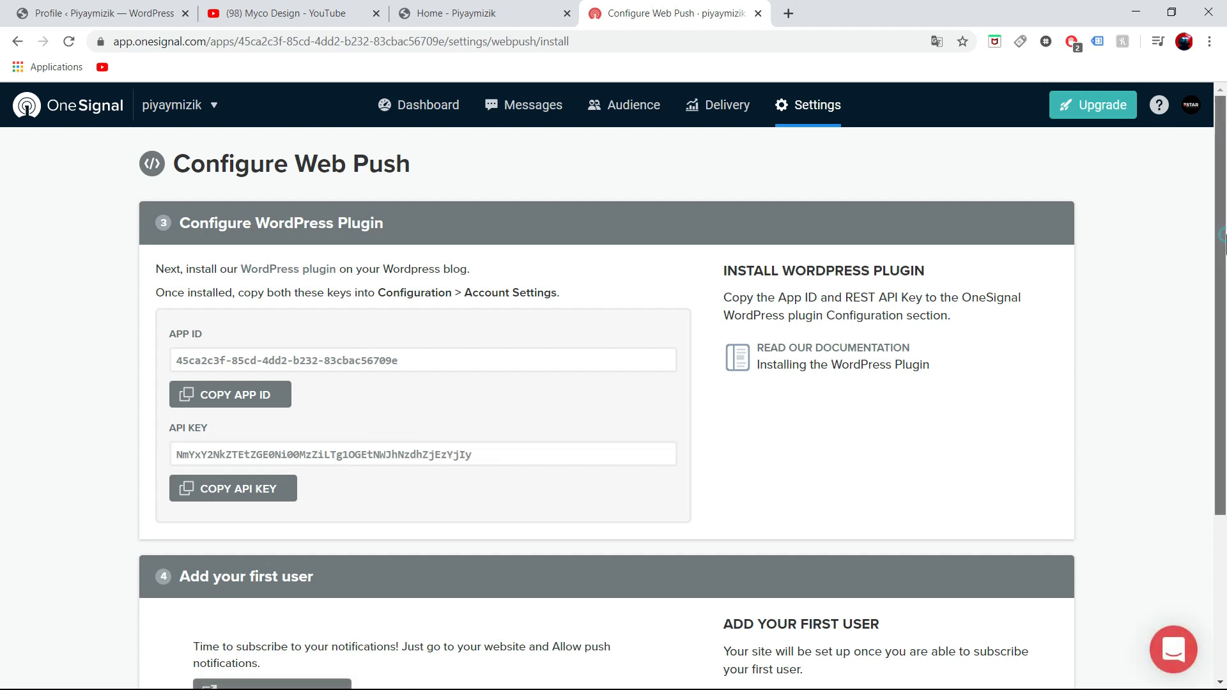
Step: Switch to the Piyaymizik WordPress admin and open the page for adding new plugins
scroll(1214, 422, down, 4)
drag(1214, 406, 1204, 303)
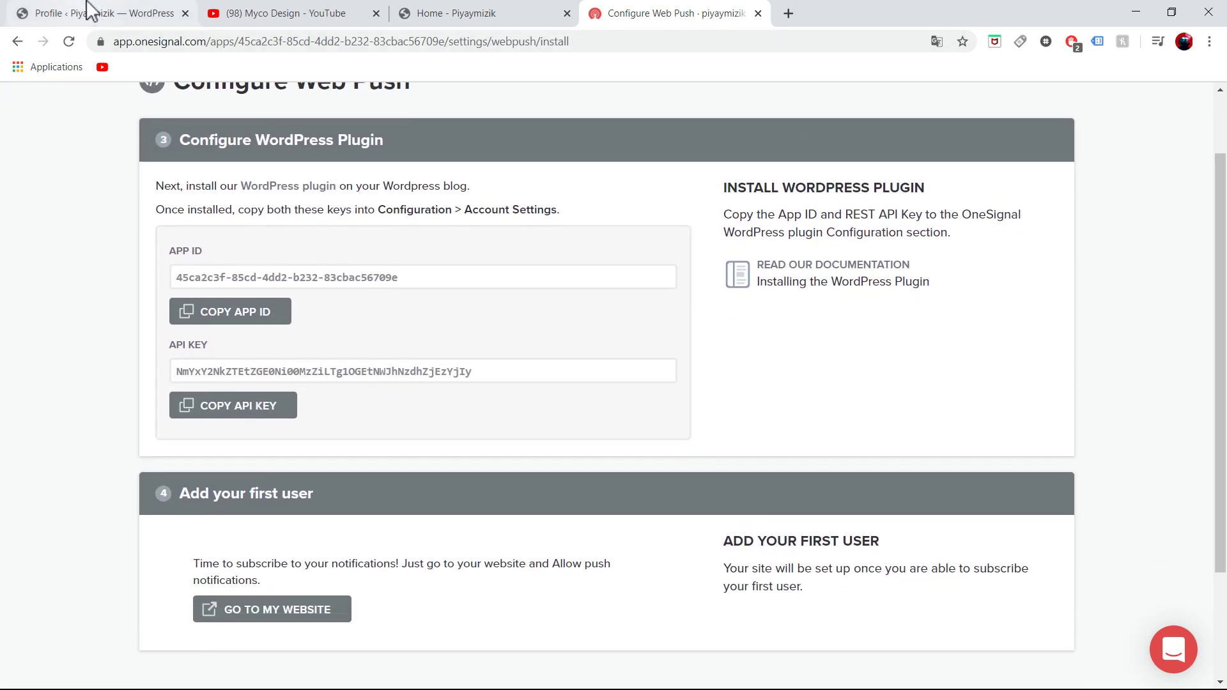
click(90, 9)
mouse_move(60, 396)
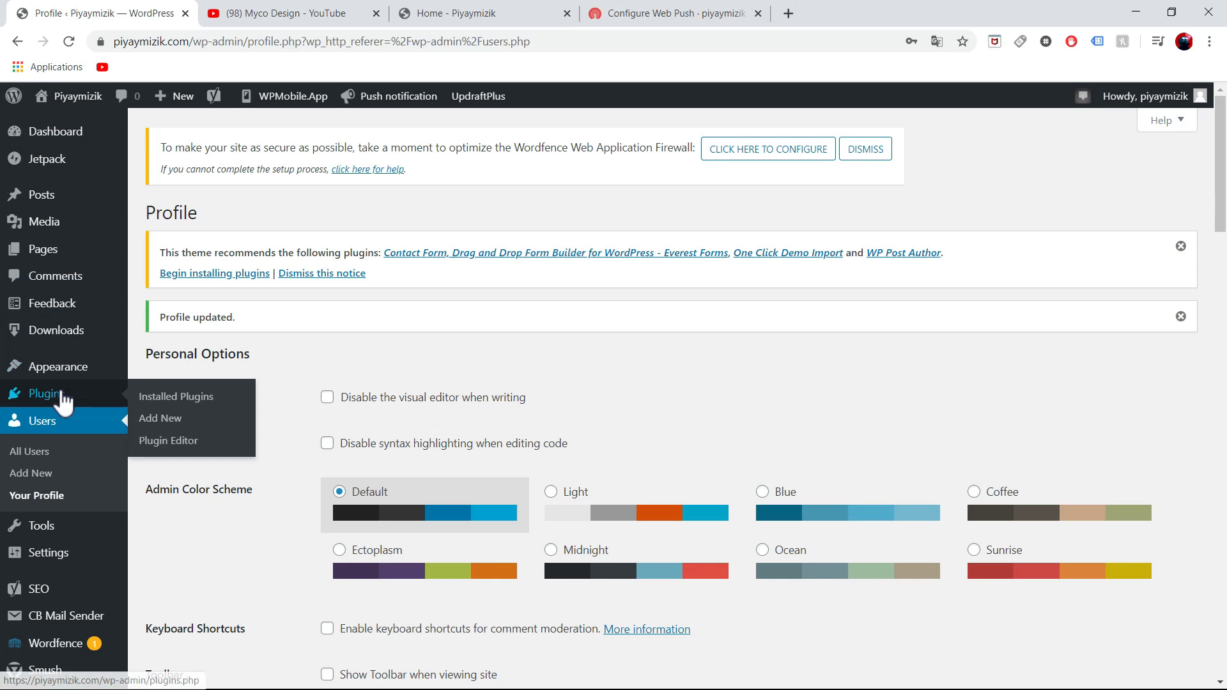
click(184, 420)
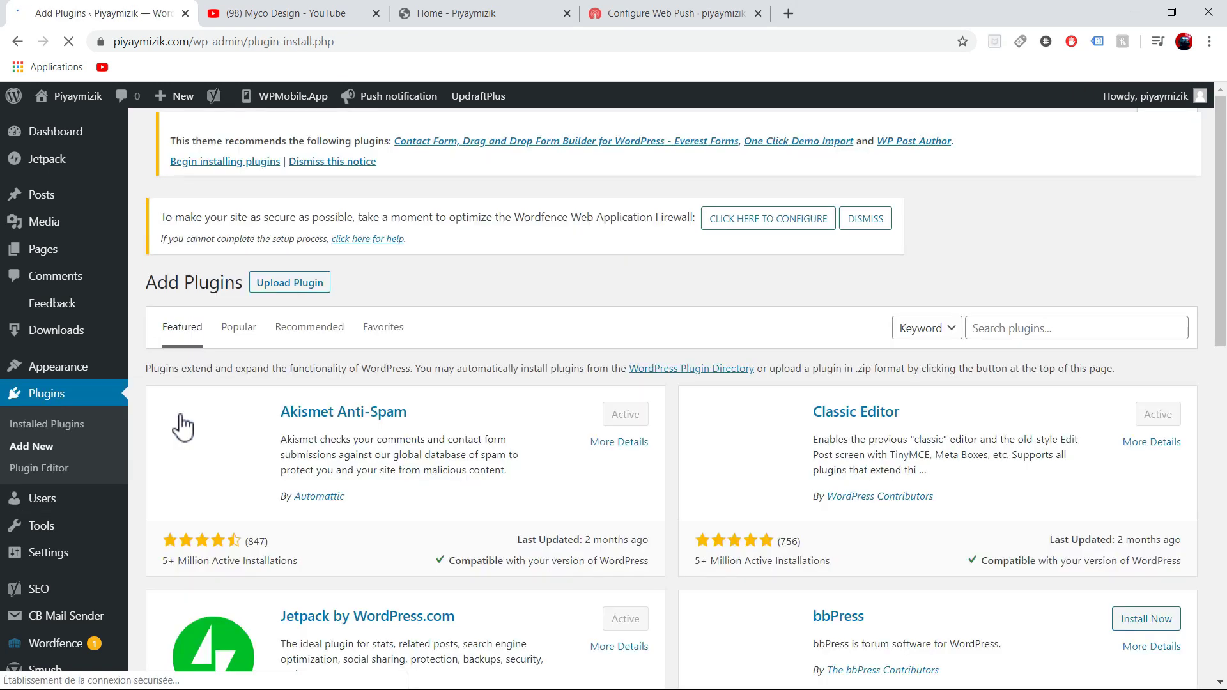
Step: Search the plugin directory for onesignal
click(994, 332)
text(one signal)
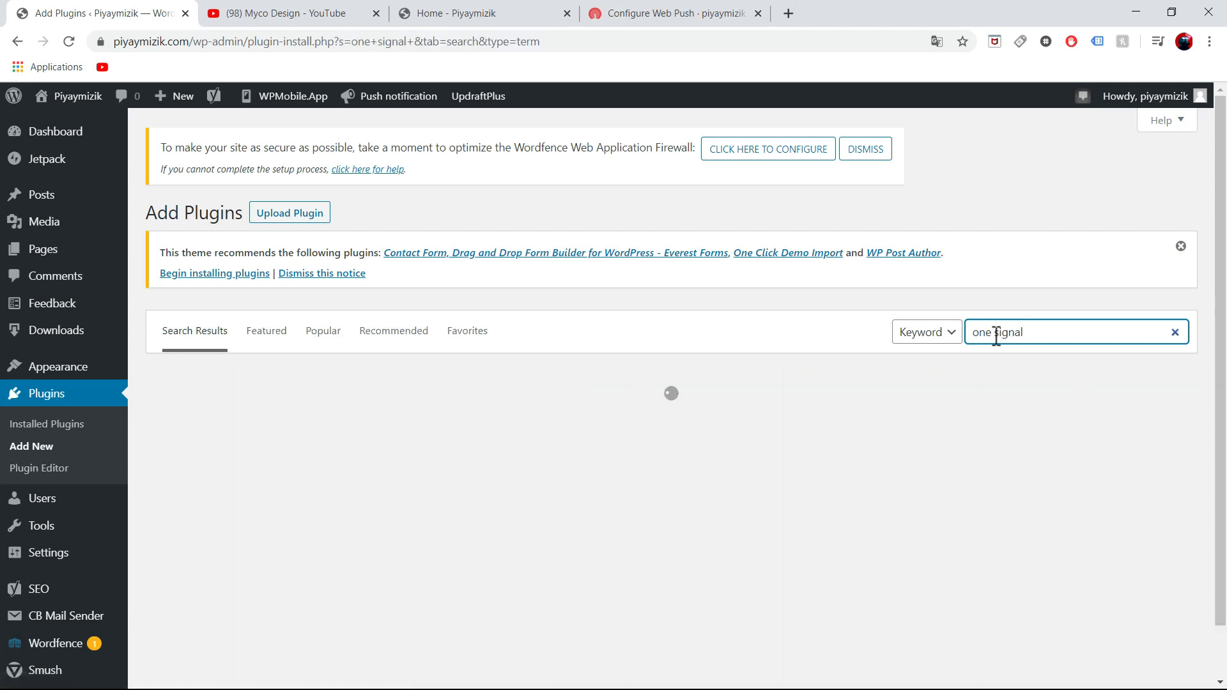
key(BackSpace)
key(BackSpace)
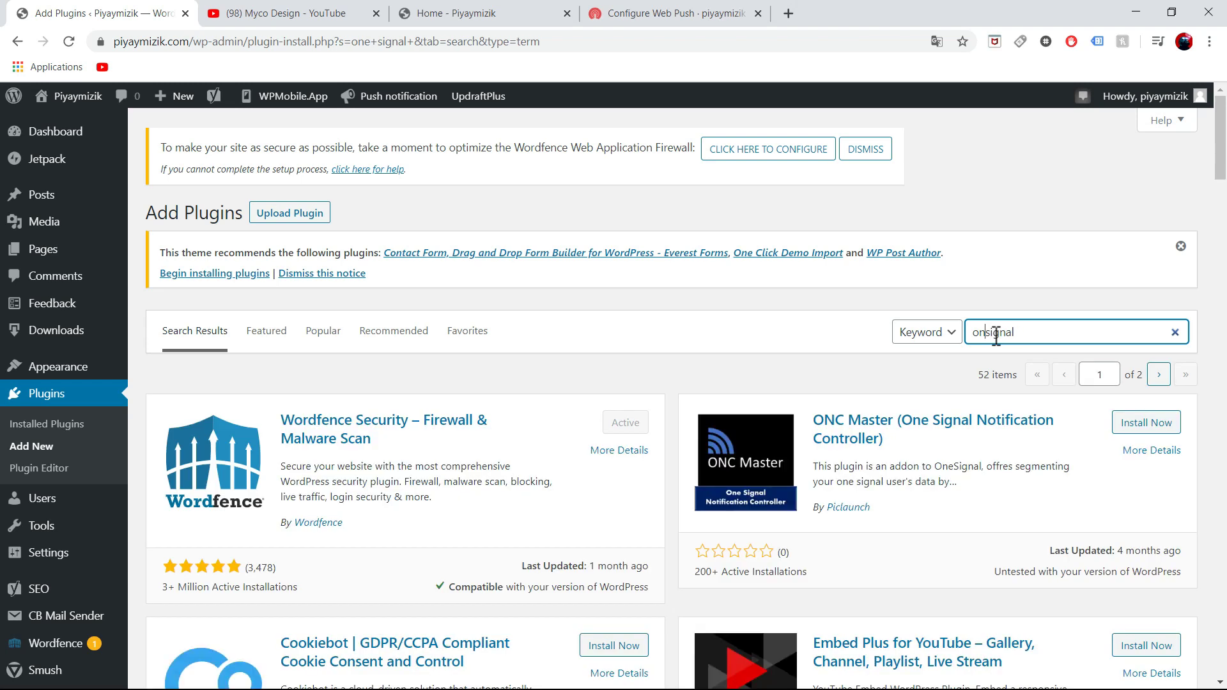
text(e)
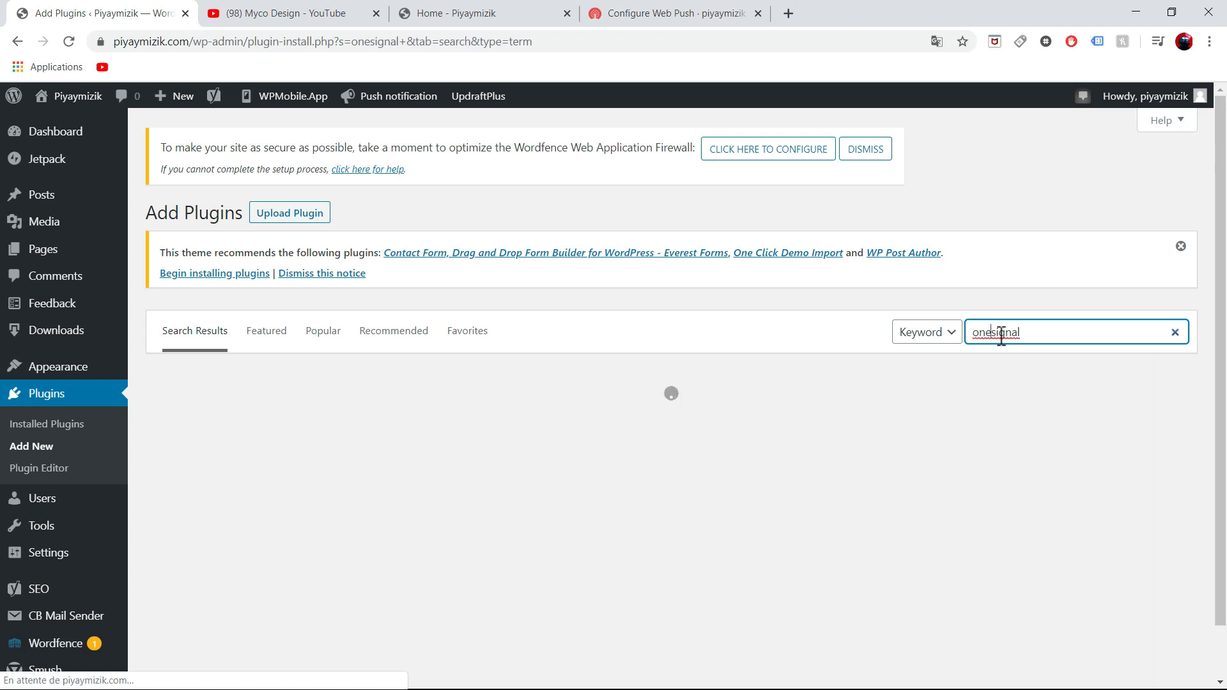
click(1037, 334)
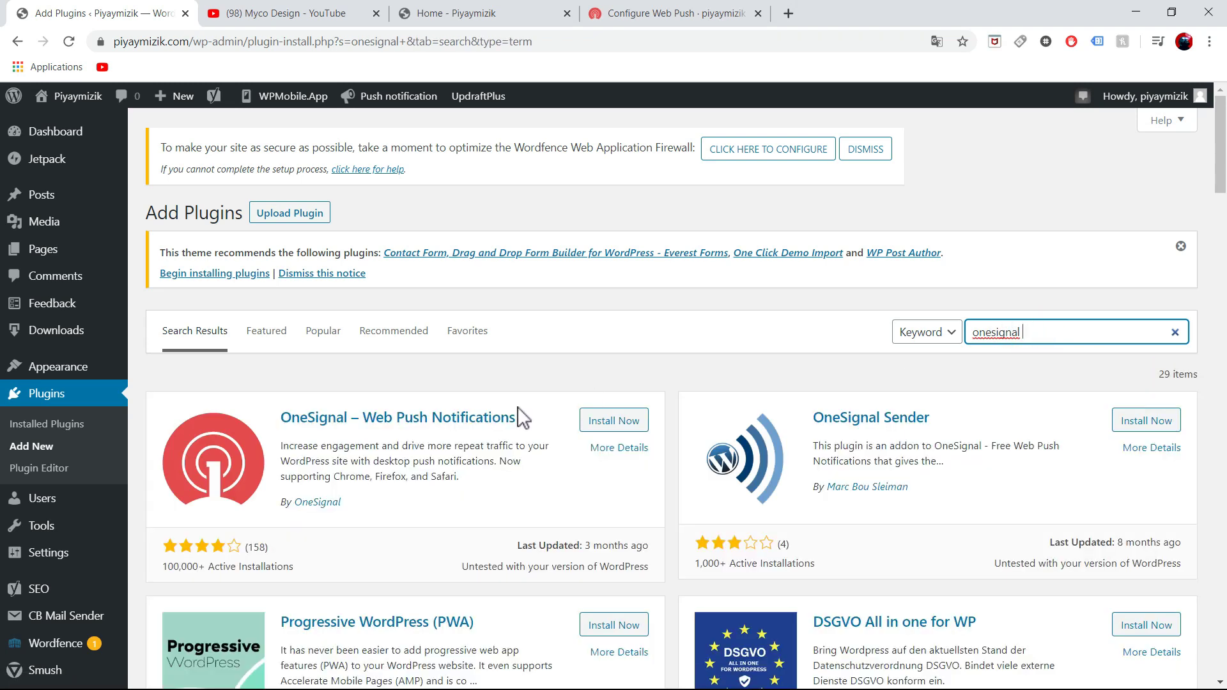
Step: Install and activate the OneSignal – Web Push Notifications plugin
drag(264, 398, 452, 452)
mouse_move(280, 417)
mouse_down()
mouse_move(309, 416)
mouse_move(293, 420)
mouse_up()
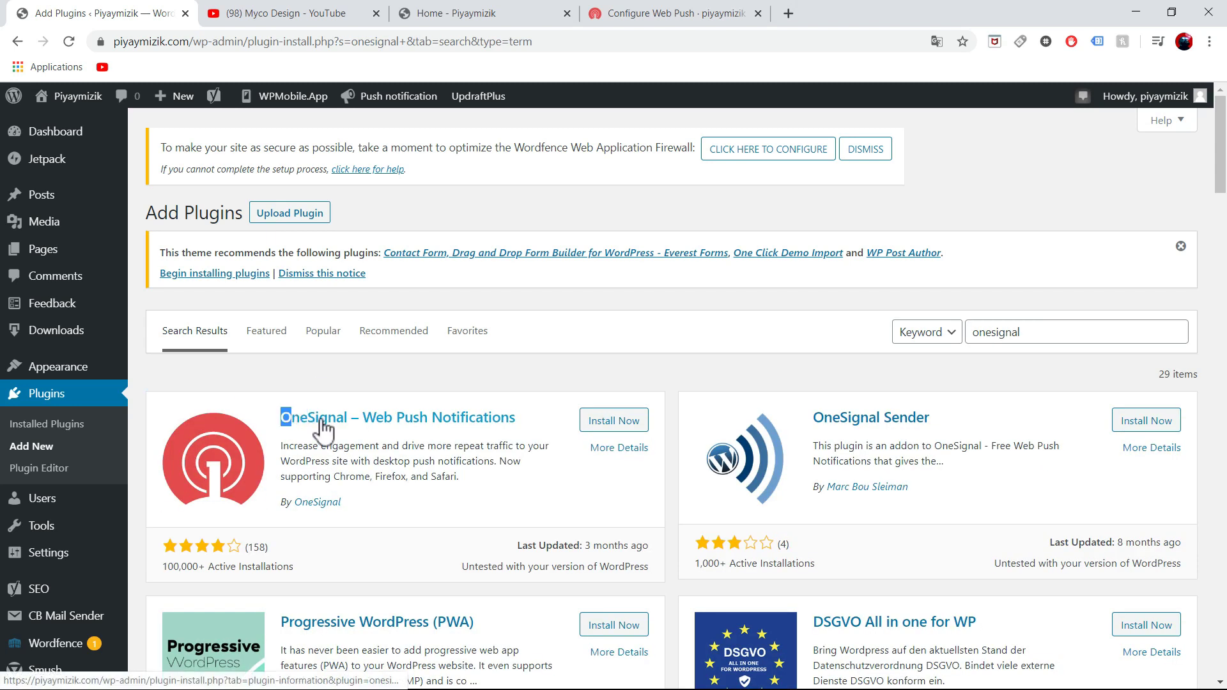
click(622, 425)
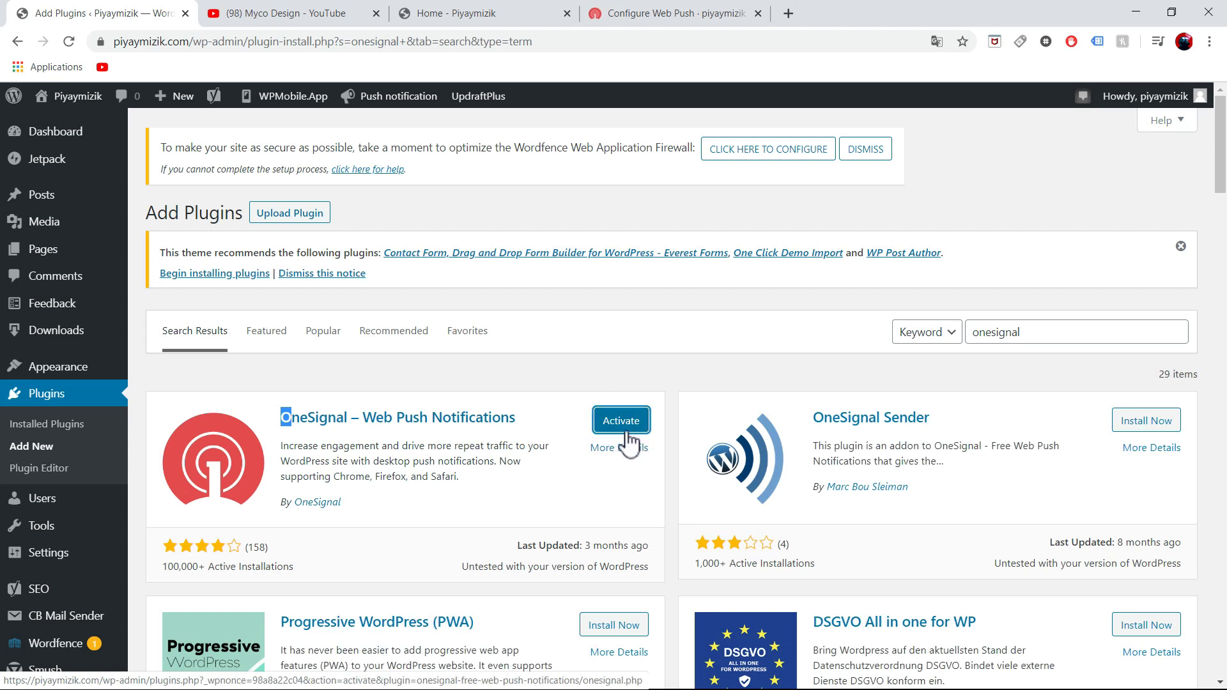
click(636, 435)
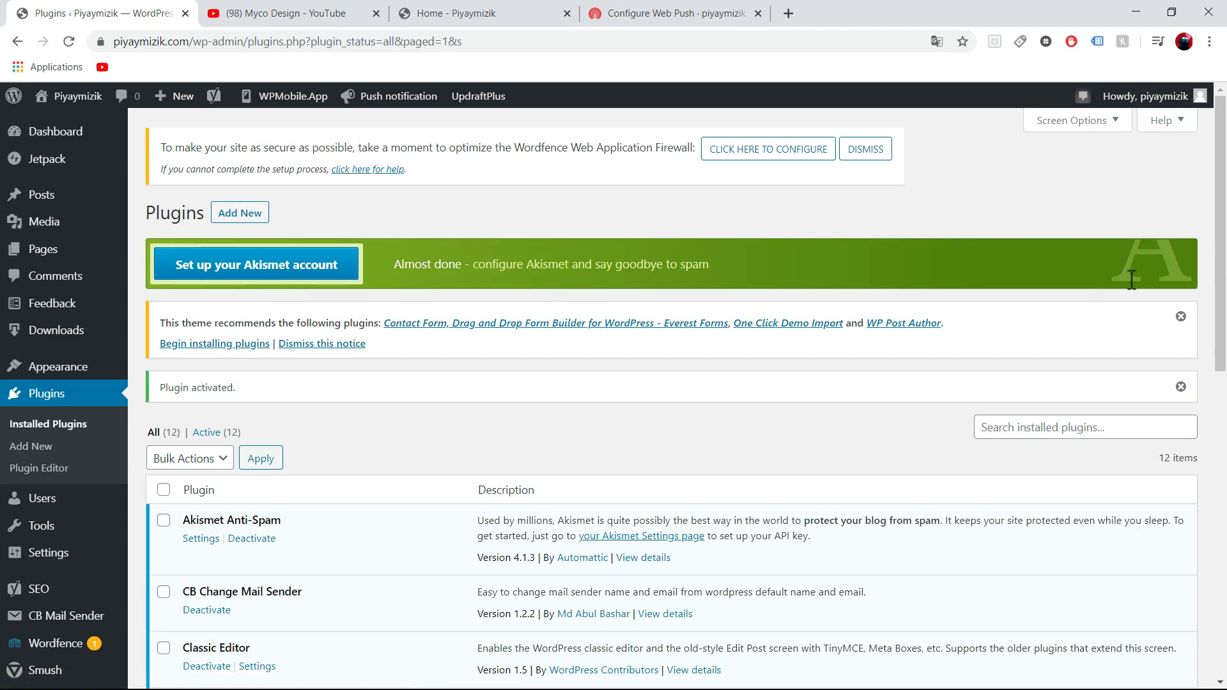
Step: Open the OneSignal Push settings page in the WordPress admin
drag(1220, 131, 1225, 479)
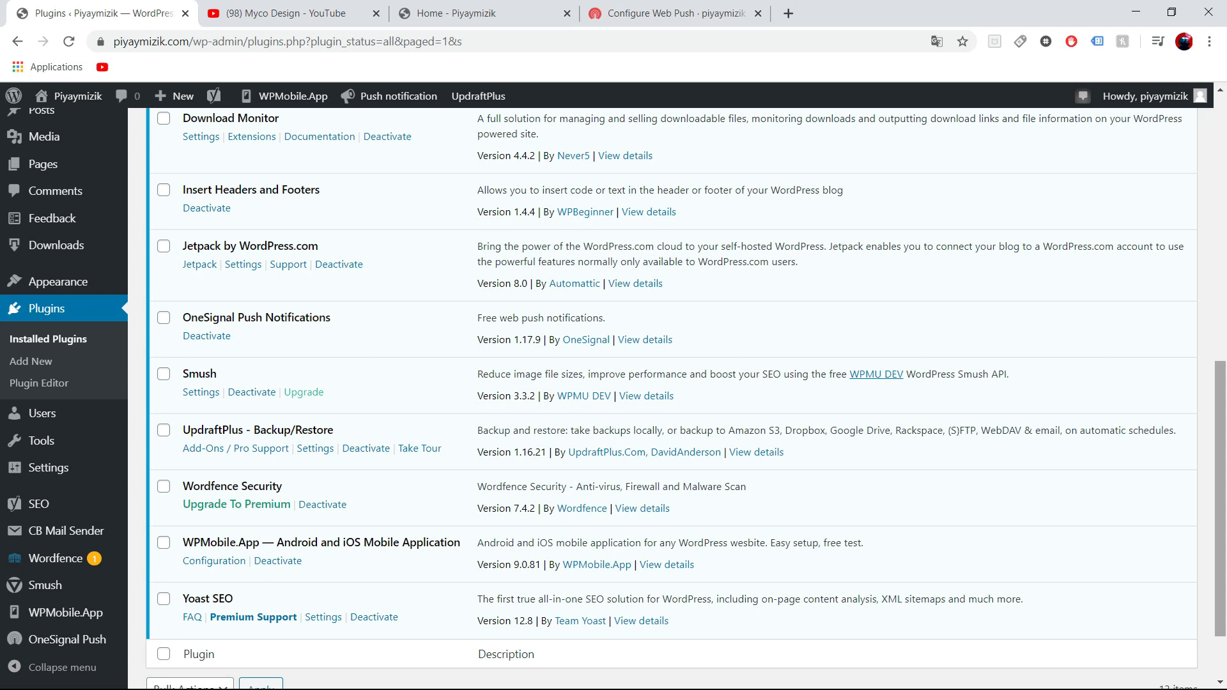
drag(1218, 480, 1219, 519)
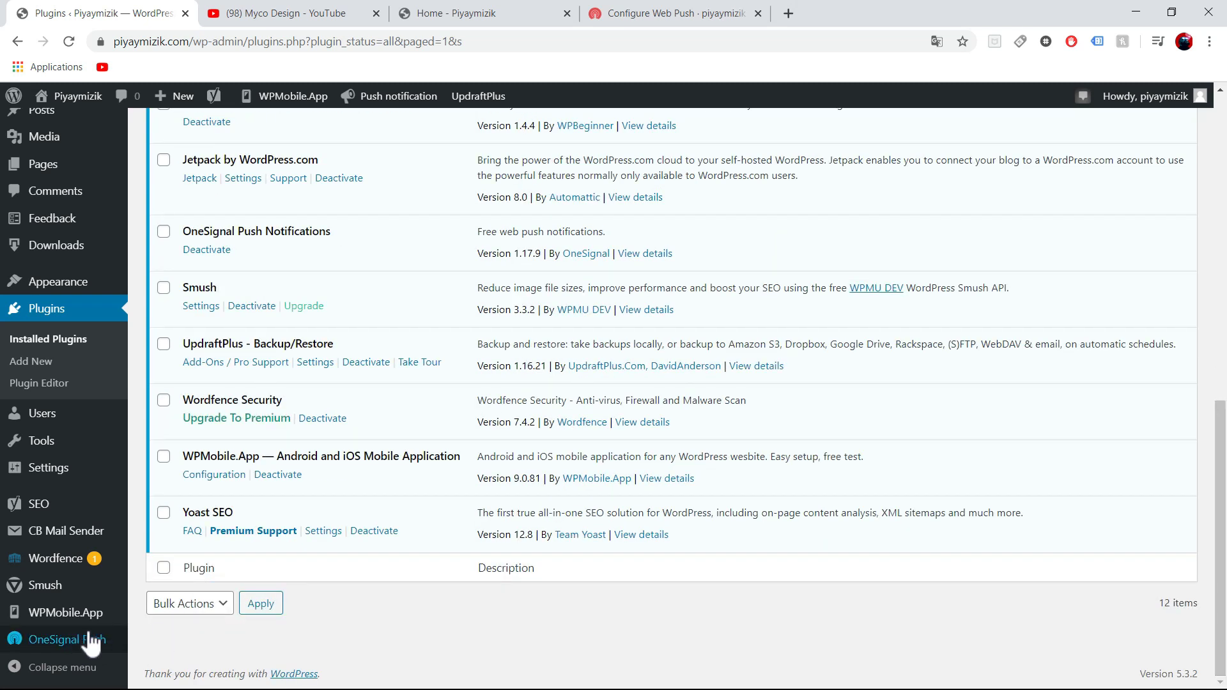
click(64, 651)
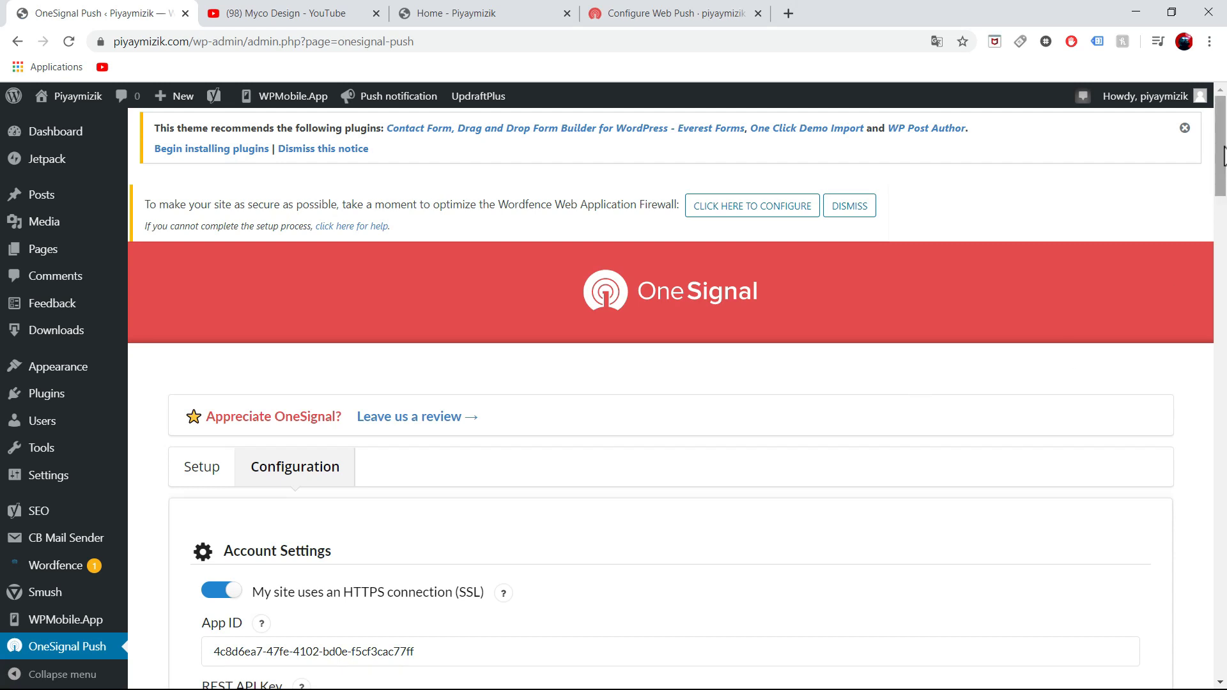
Step: Clear the existing App ID, REST API Key and Safari Web ID from the plugin's Account Settings
scroll(1222, 154, down, 3)
triple_click(438, 409)
key(BackSpace)
triple_click(566, 473)
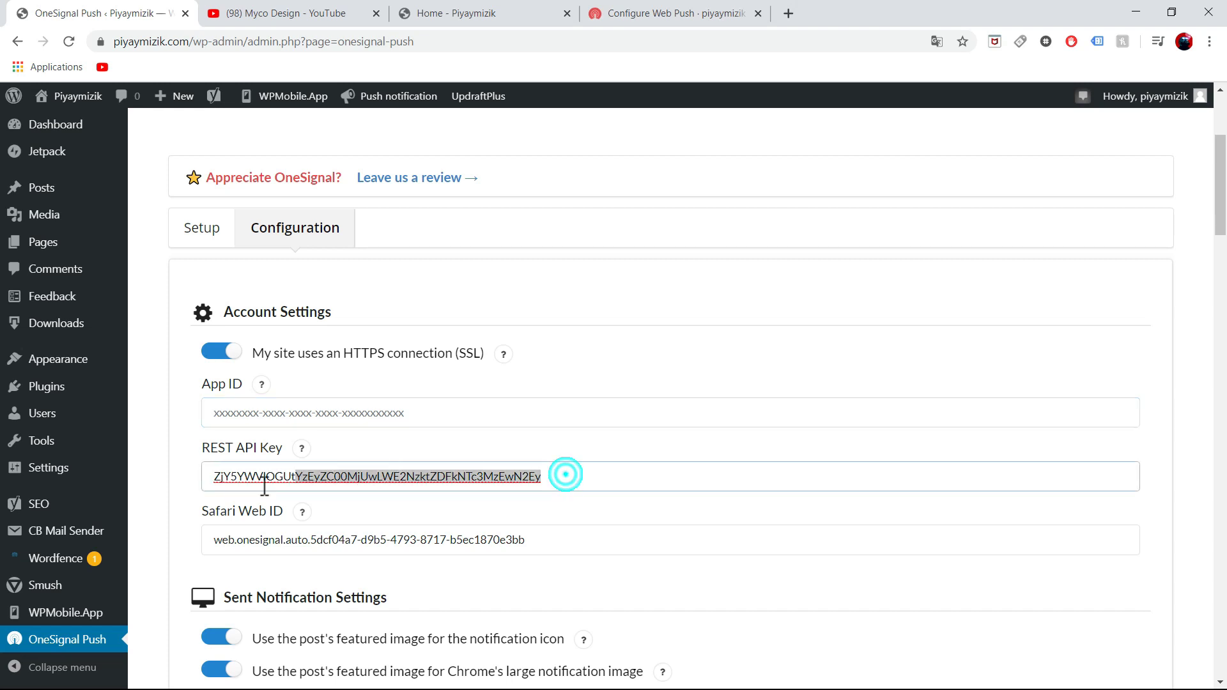
key(BackSpace)
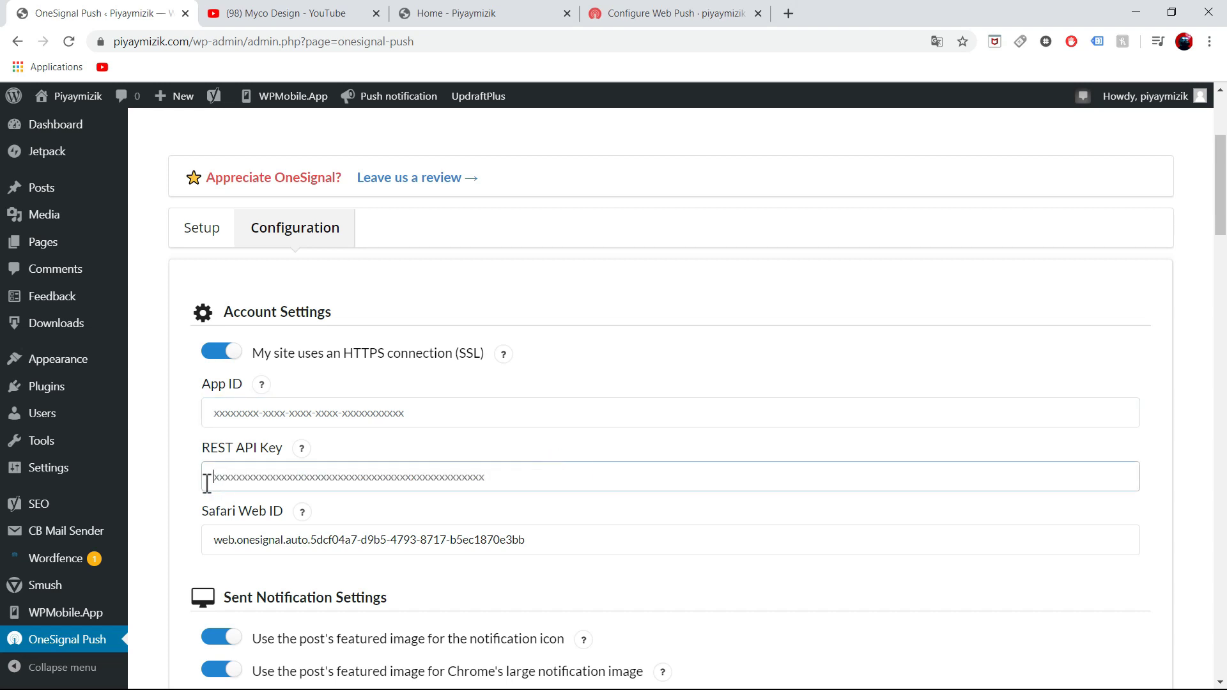
triple_click(540, 537)
key(BackSpace)
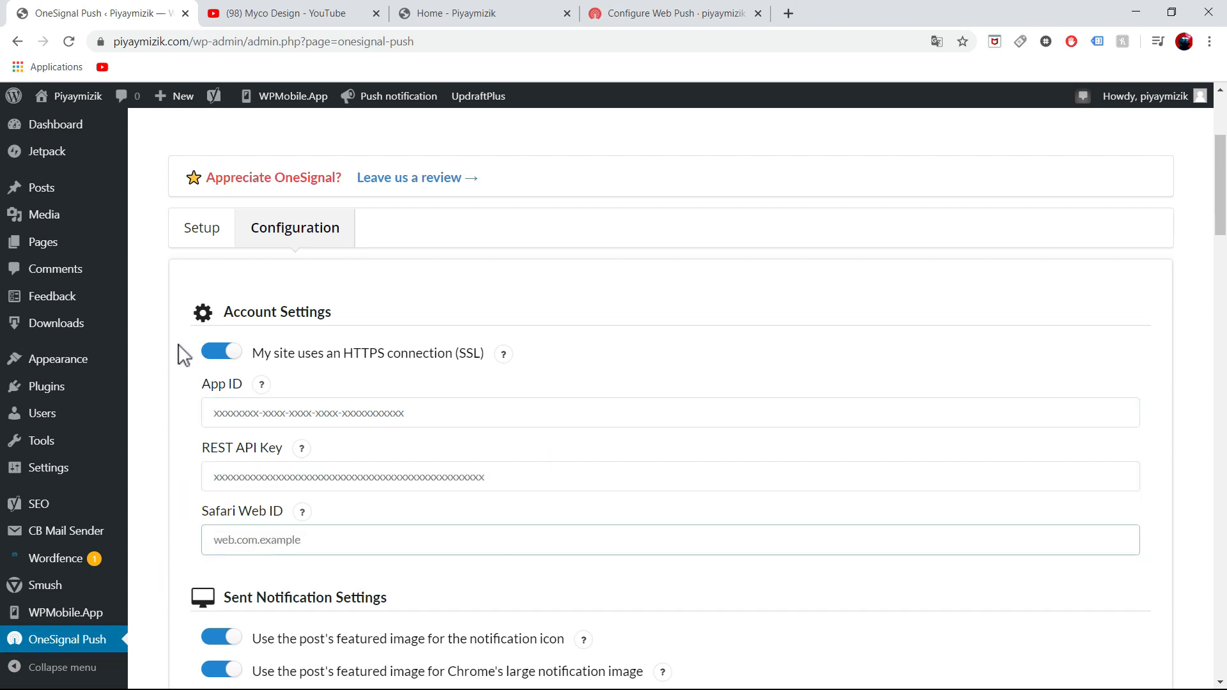
Step: Keep the HTTPS connection (SSL) option enabled and save the OneSignal plugin configuration
click(219, 353)
click(219, 354)
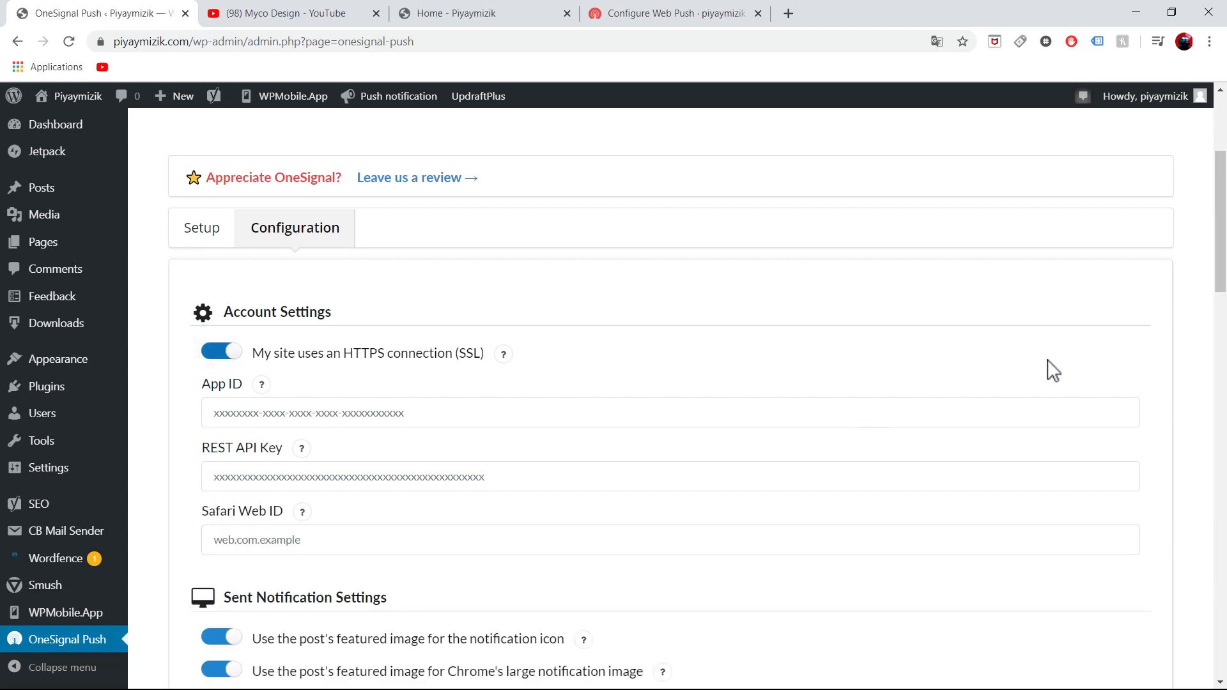
drag(1221, 259, 1123, 627)
drag(1221, 225, 1221, 606)
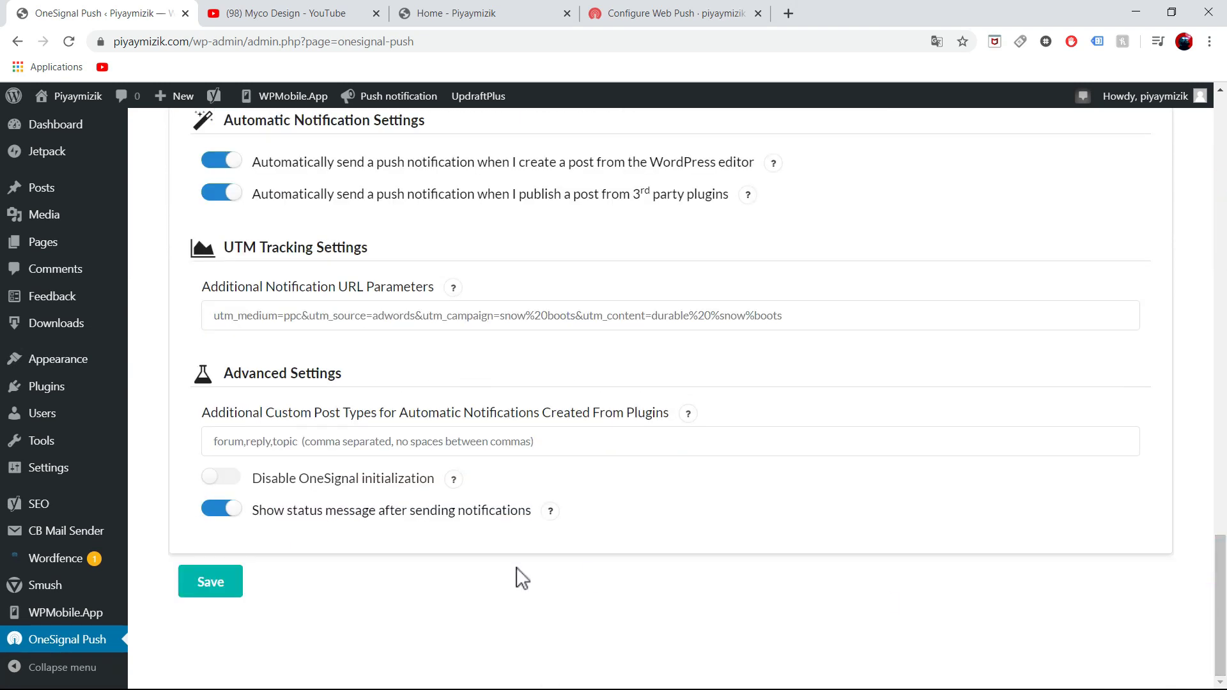
click(228, 585)
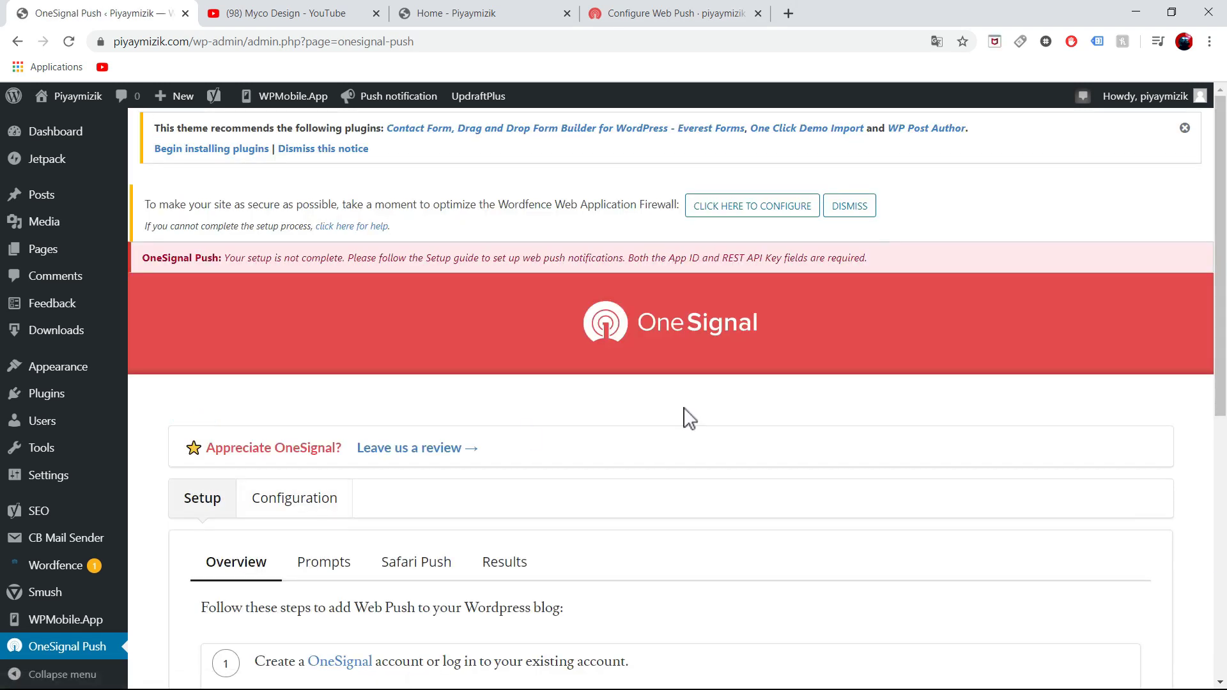
scroll(1216, 273, down, 3)
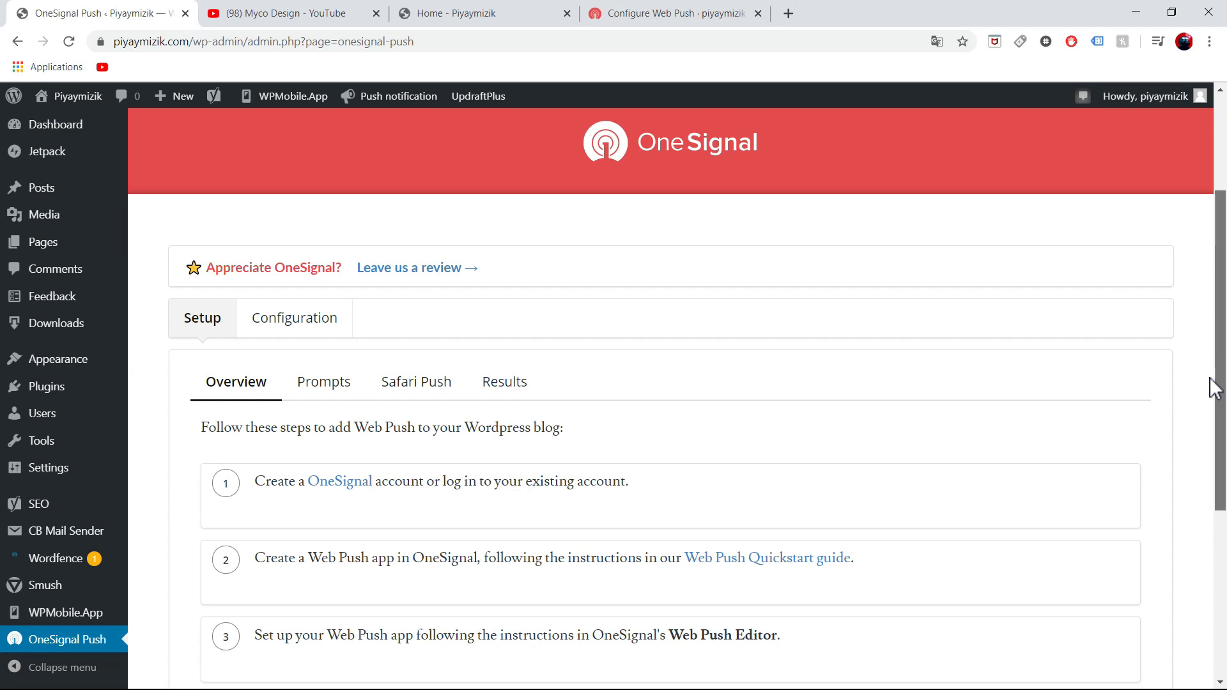
scroll(1215, 388, down, 3)
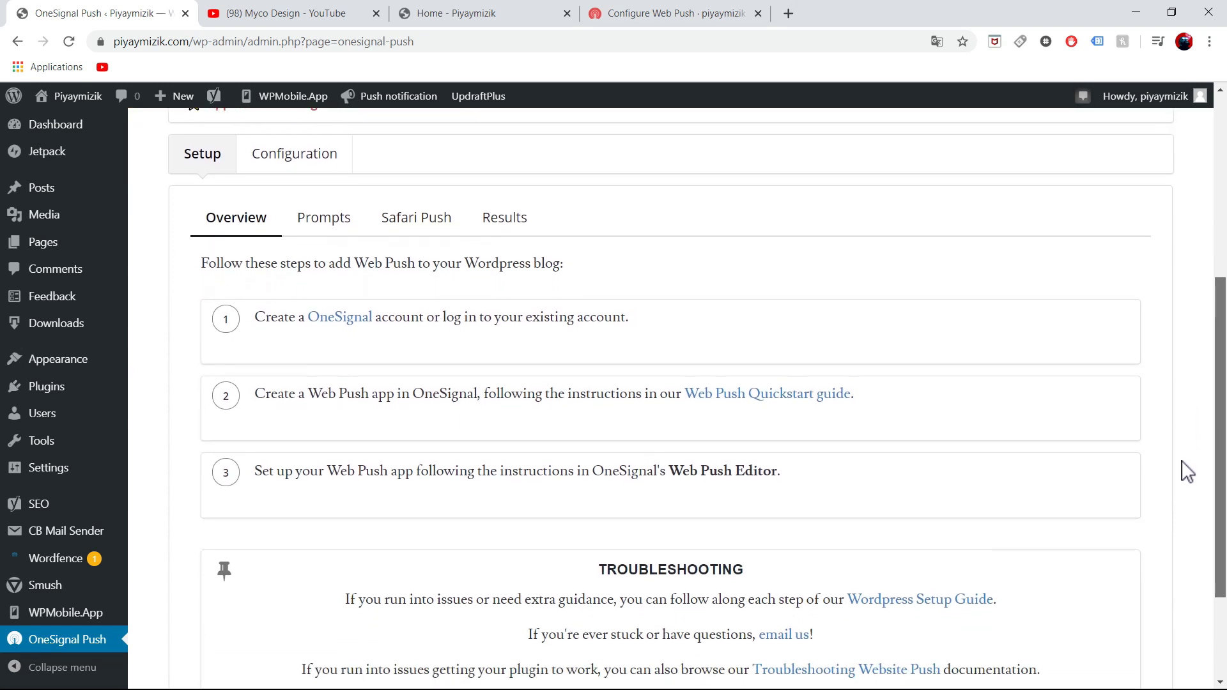
scroll(1183, 534, down, 2)
scroll(1190, 521, up, 4)
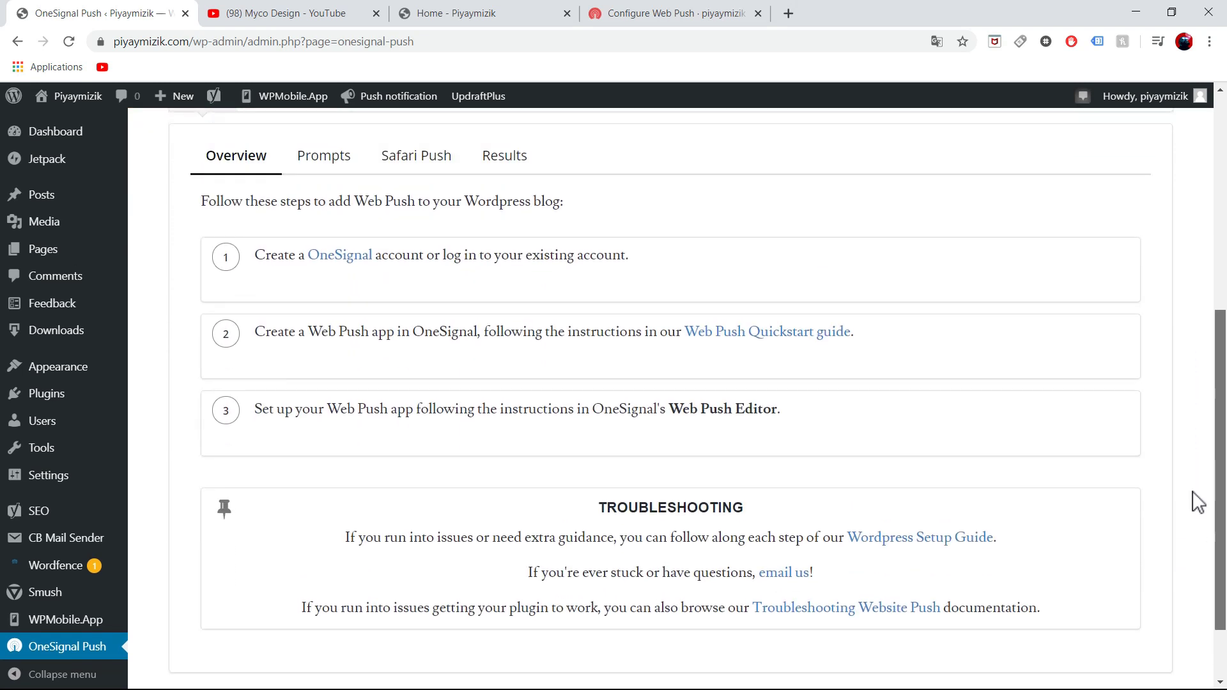
scroll(1207, 396, up, 5)
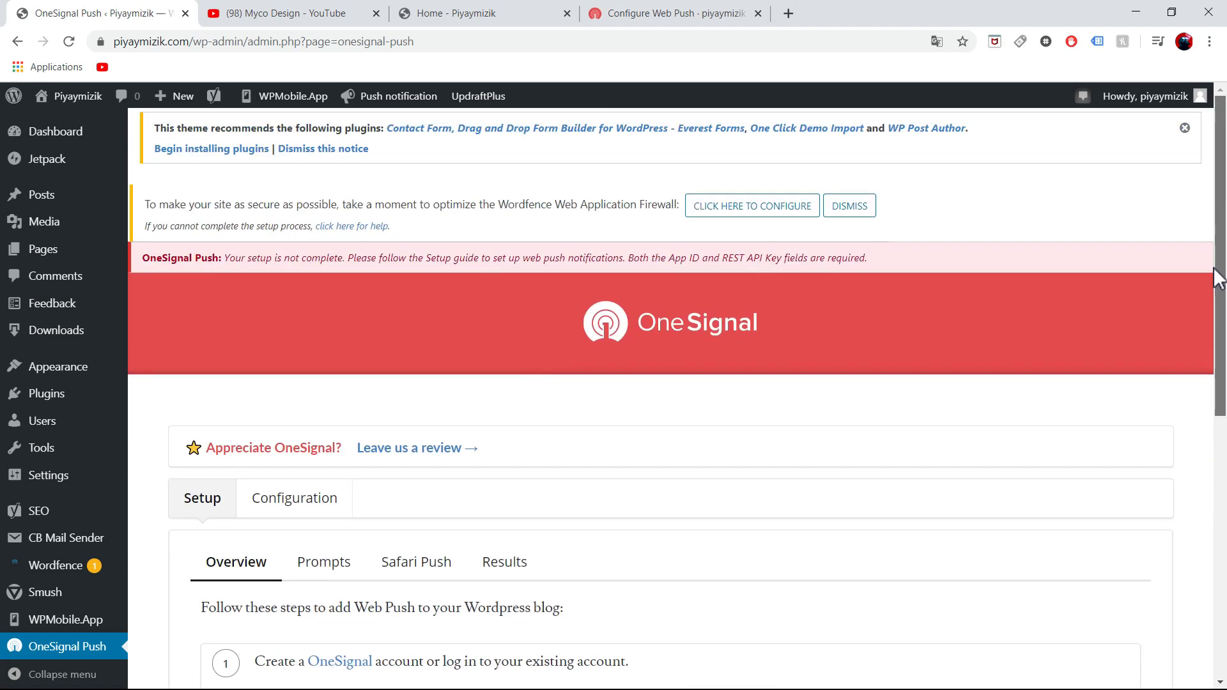
drag(1217, 278, 1217, 360)
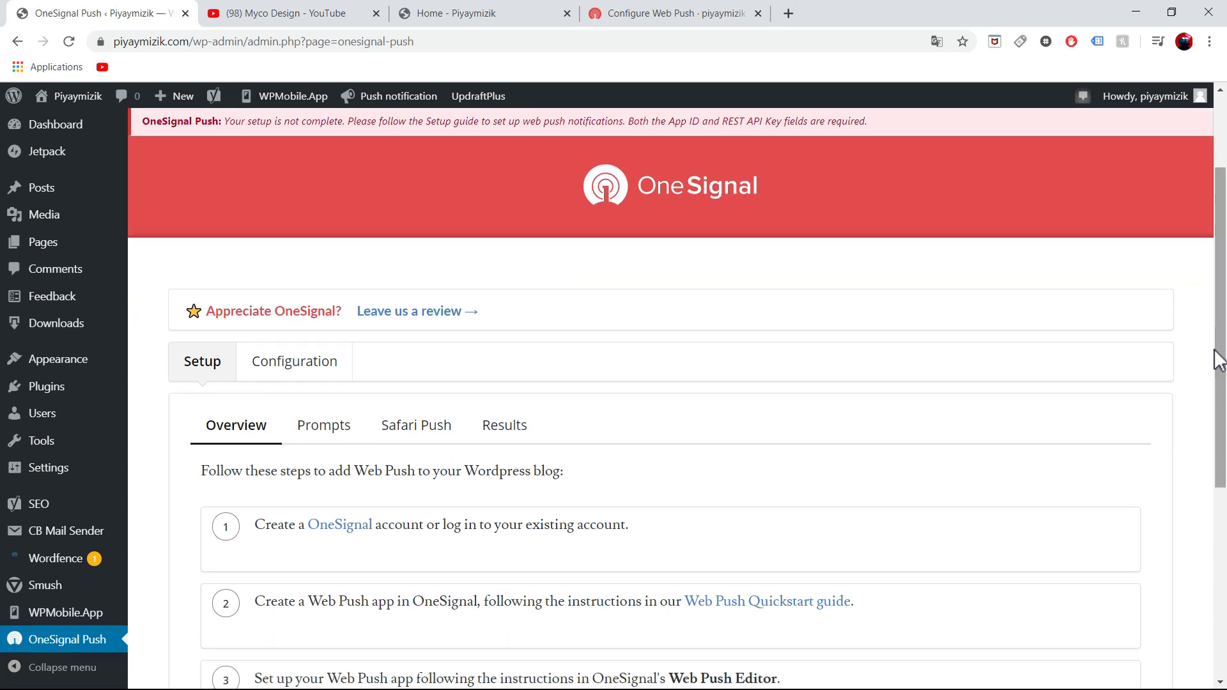
Step: Open the OneSignal plugin's configuration in the WordPress admin and empty the App ID field under Account Settings
drag(693, 13, 306, 25)
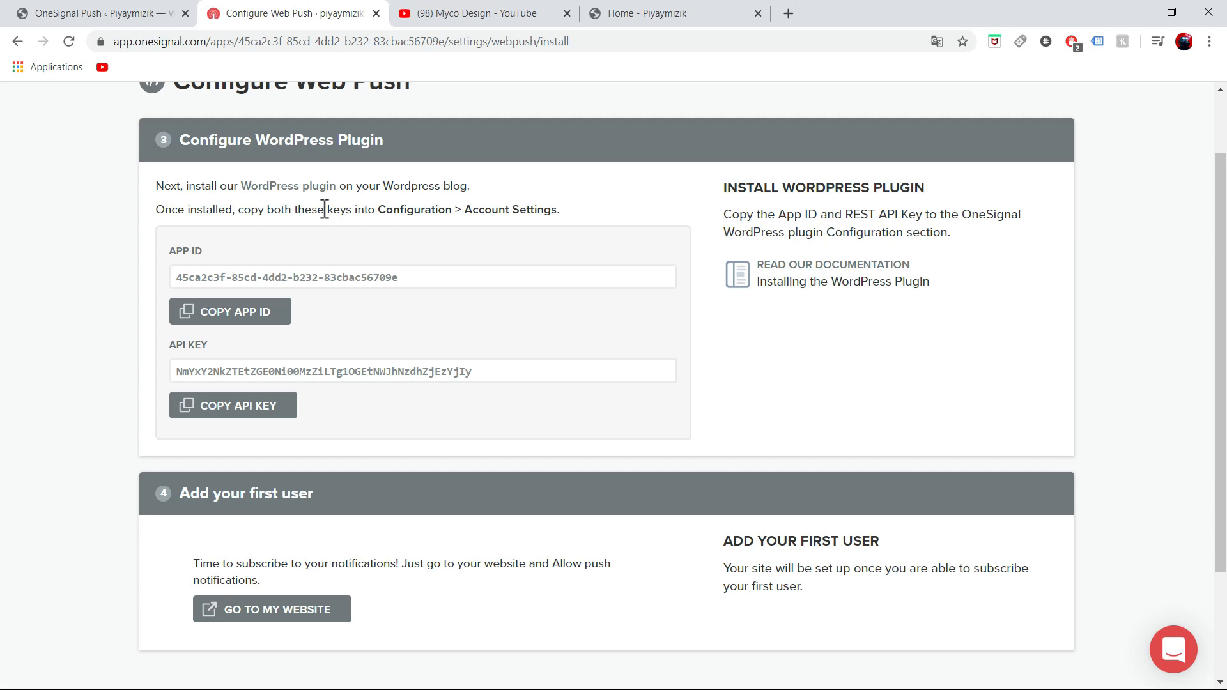
click(197, 282)
click(48, 13)
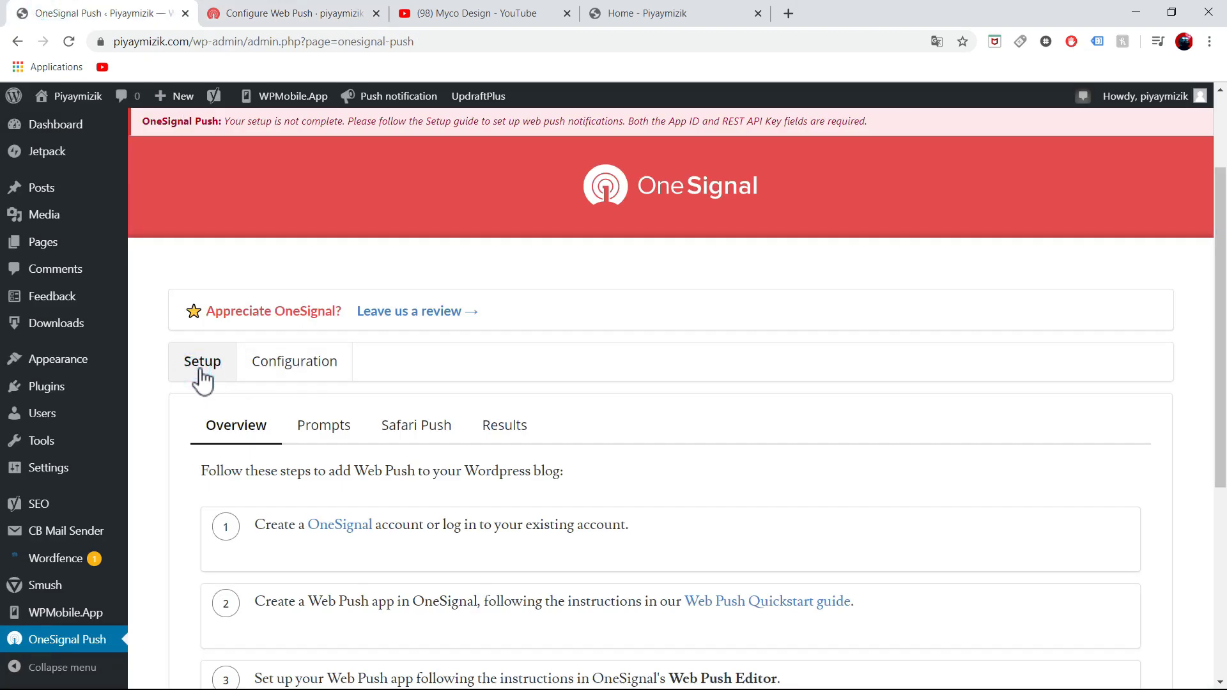
click(300, 371)
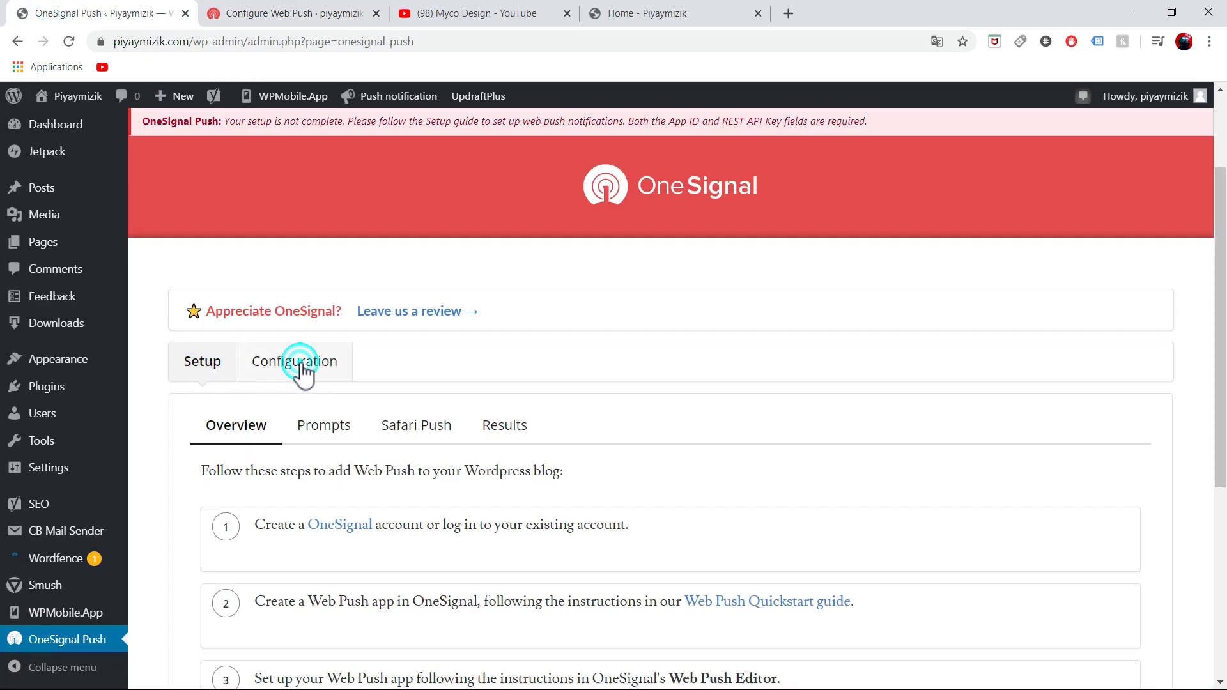
drag(1224, 200, 1225, 245)
drag(422, 268, 196, 273)
key(BackSpace)
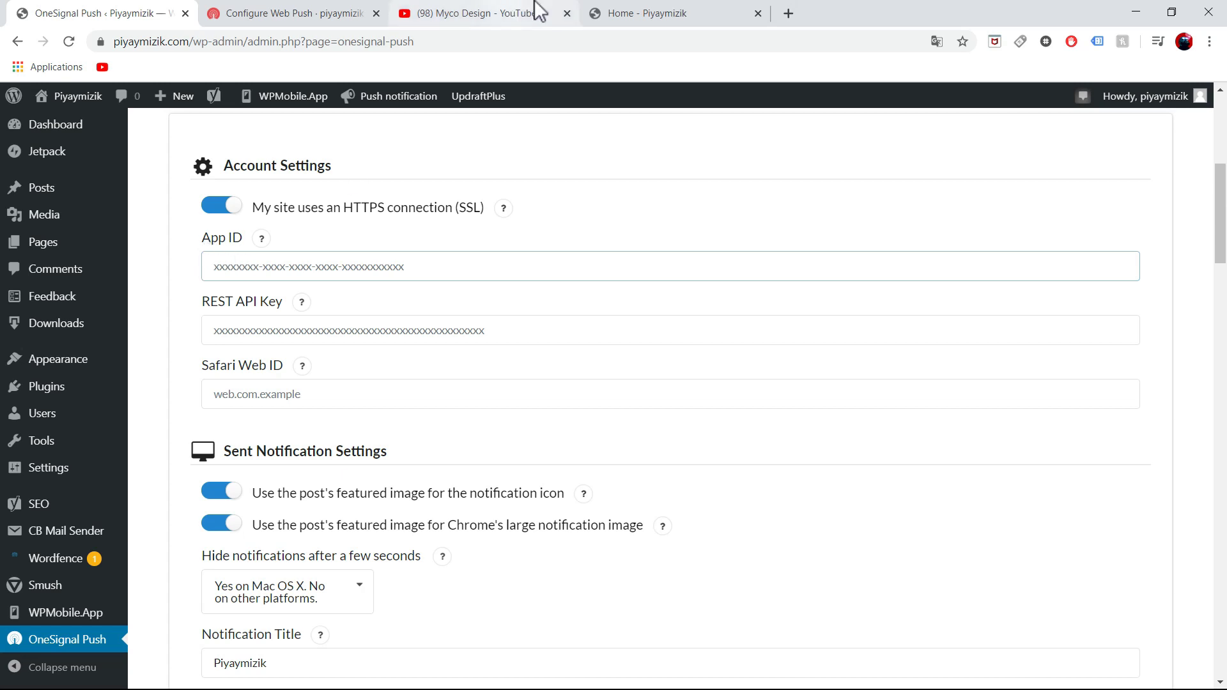
Step: Copy the App ID from OneSignal's Configure Web Push page into the WordPress plugin's App ID field
click(255, 18)
drag(177, 269, 442, 275)
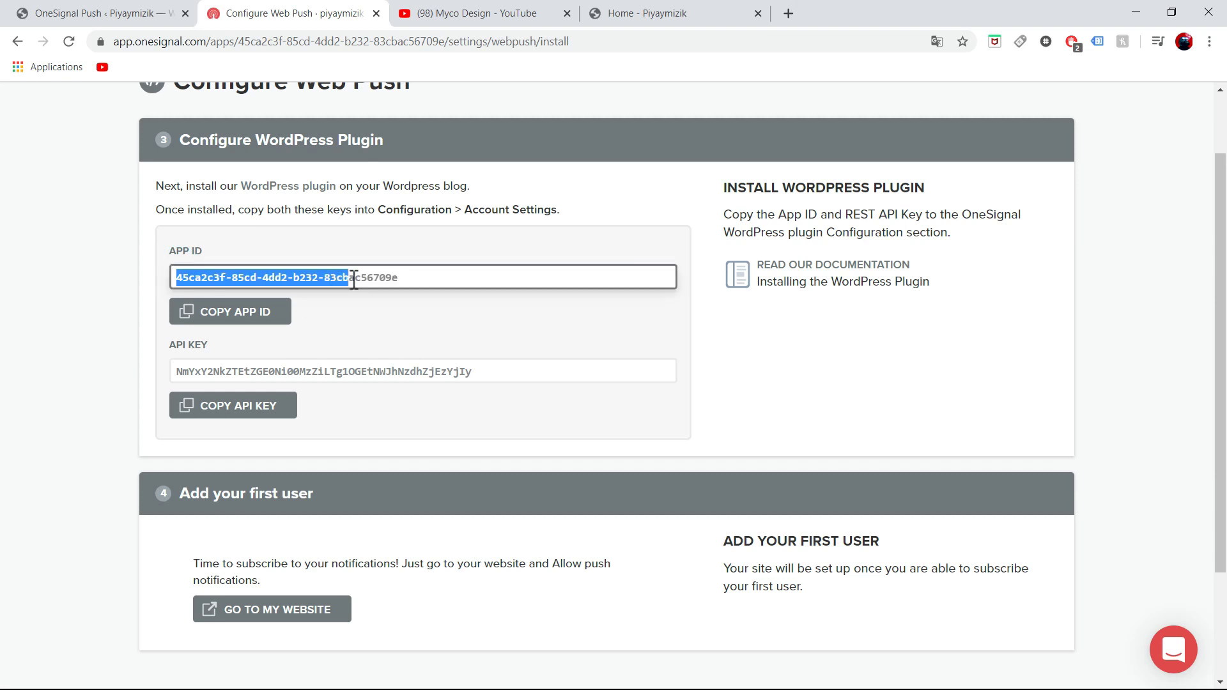
drag(225, 235, 175, 251)
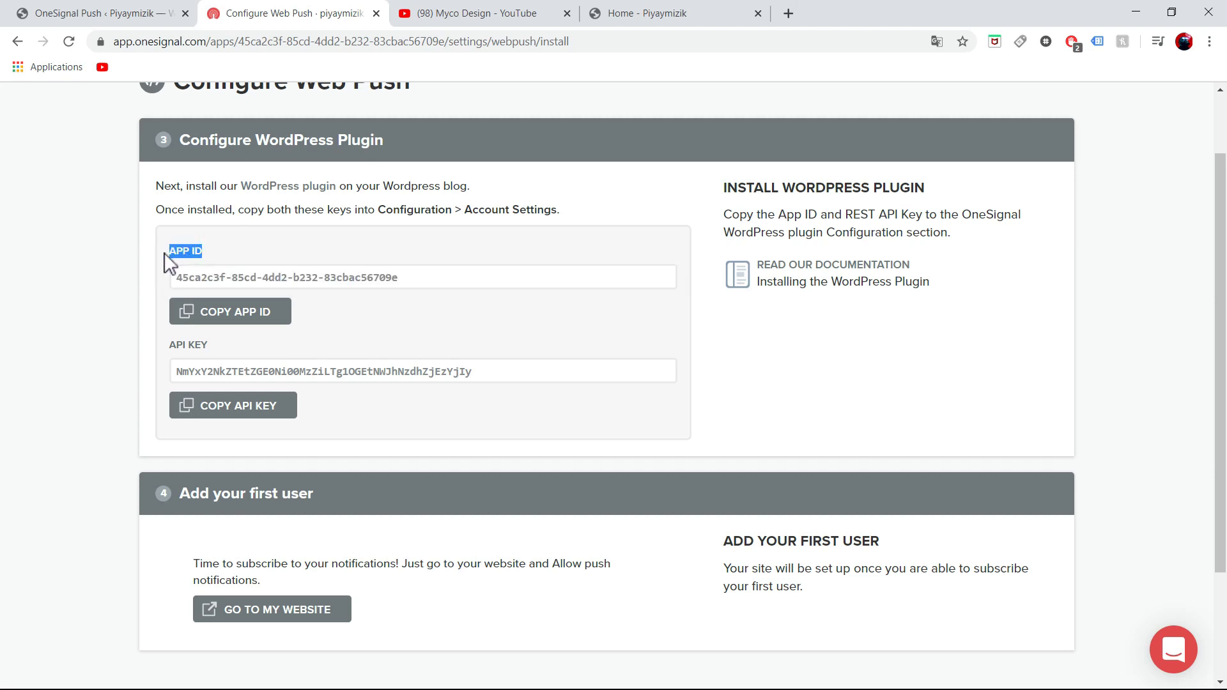
click(122, 13)
drag(245, 238, 200, 247)
mouse_move(270, 255)
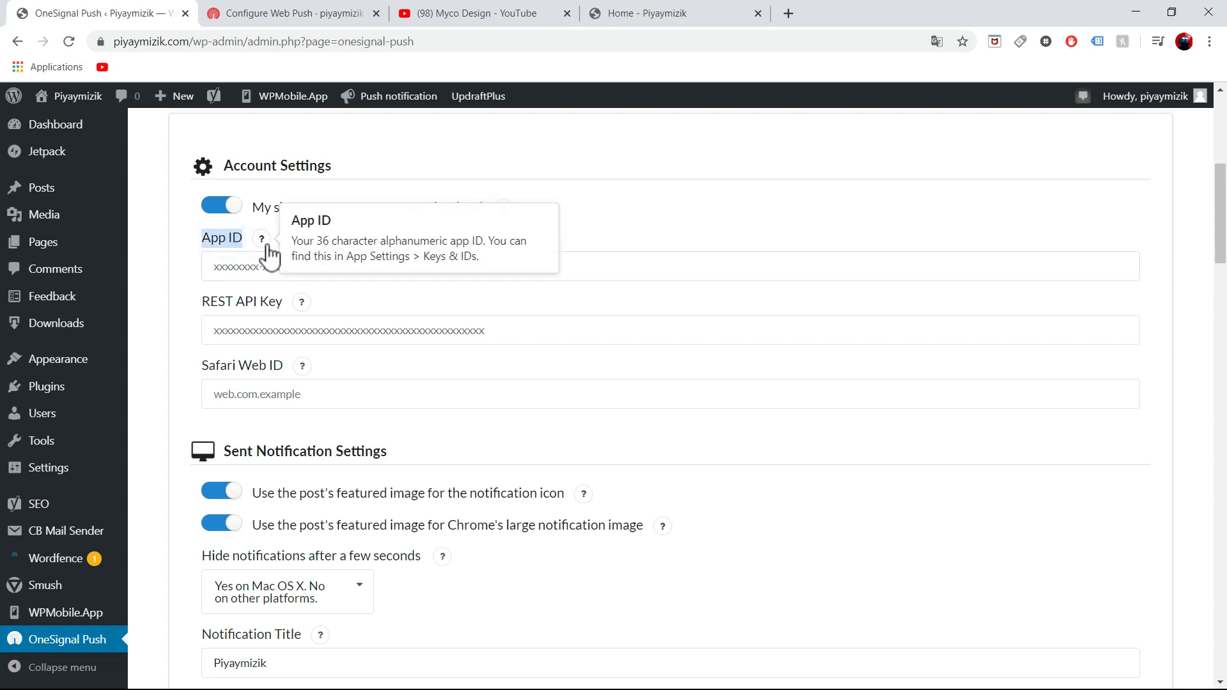
click(282, 10)
click(280, 314)
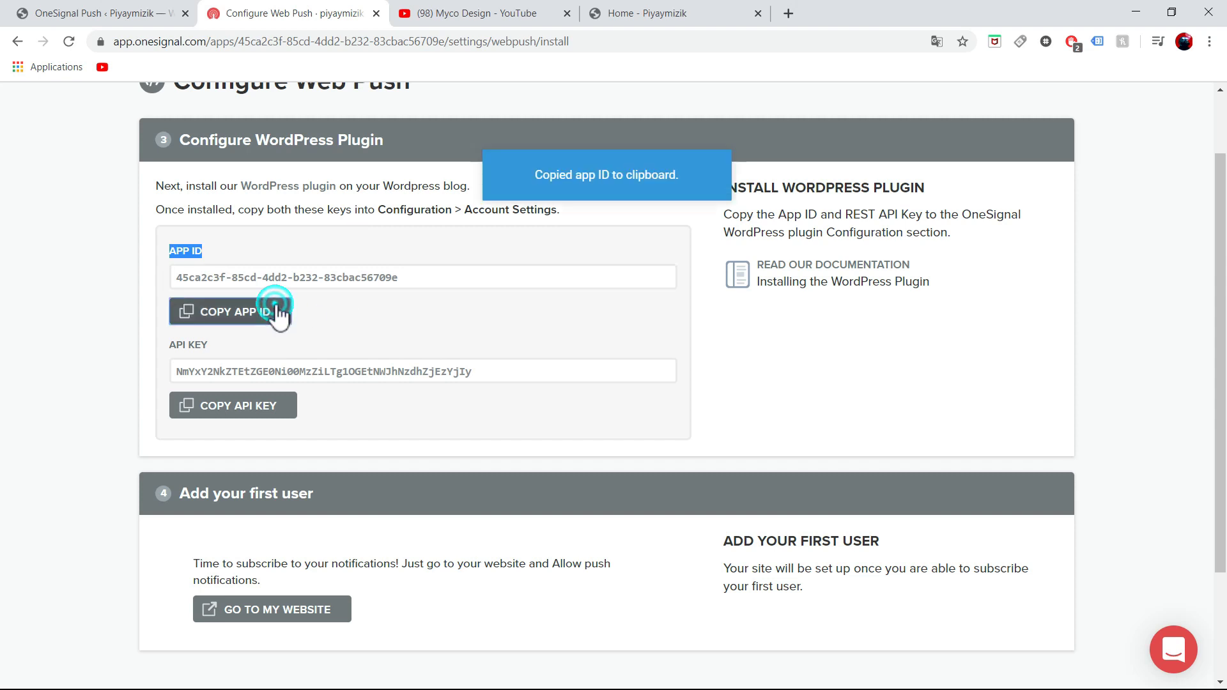
click(167, 9)
click(314, 261)
right_click(313, 261)
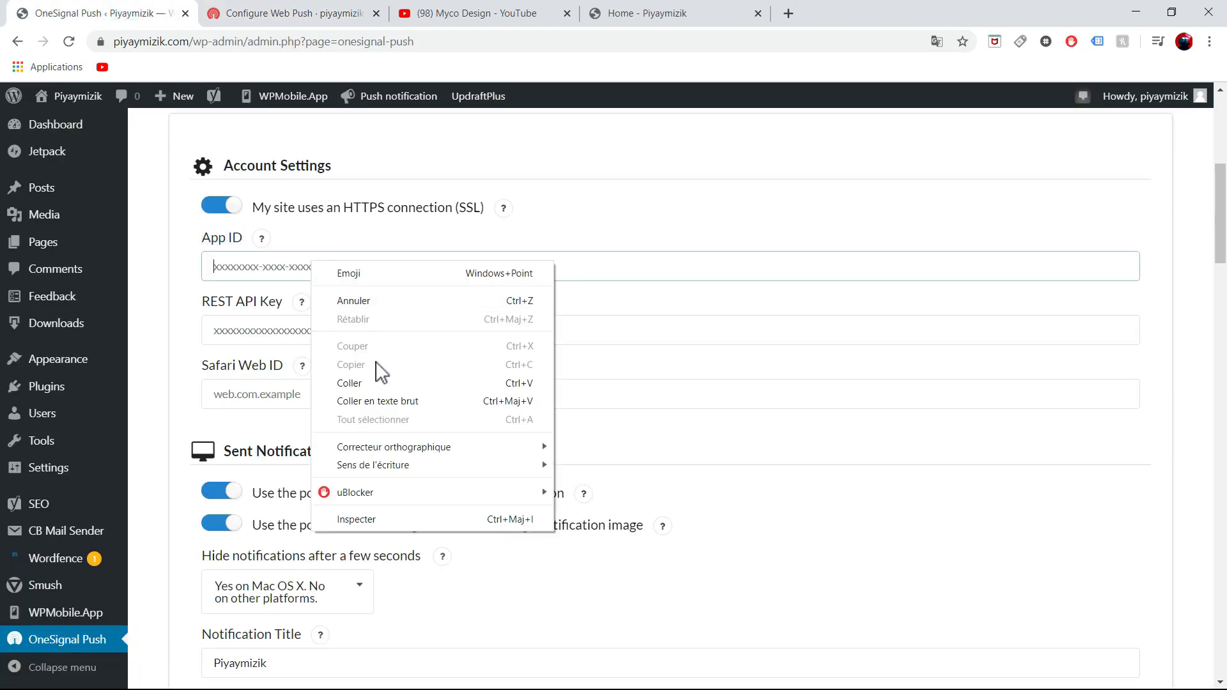
click(369, 381)
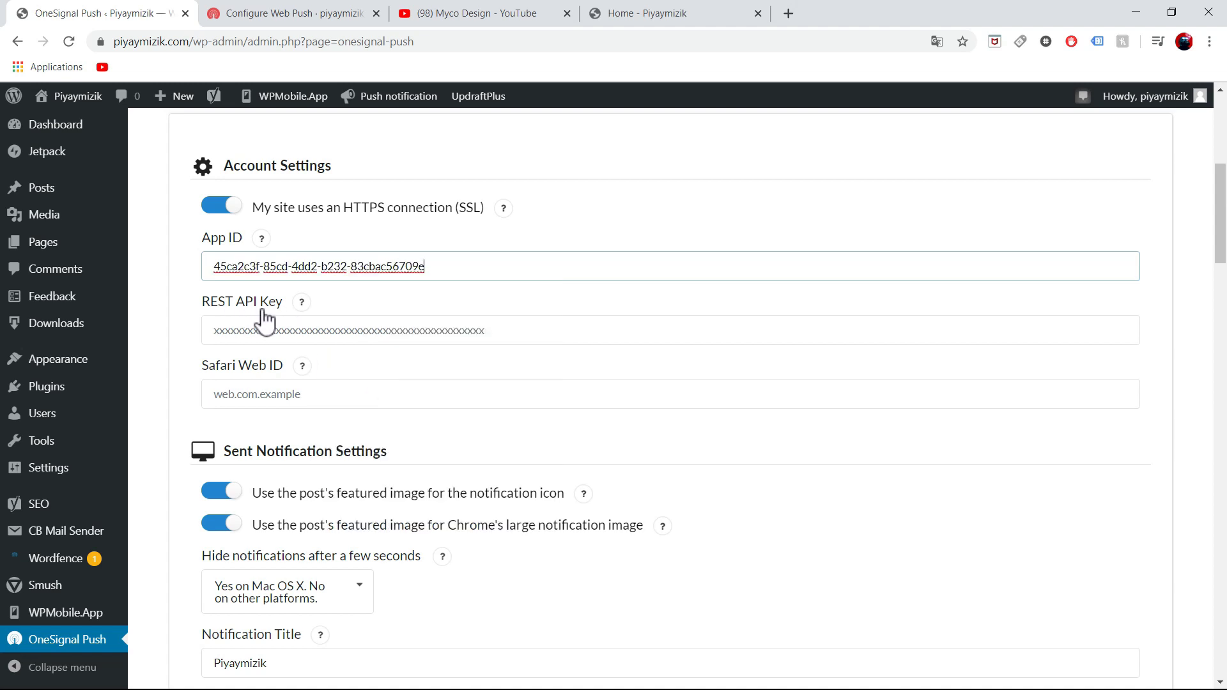
Step: Copy the API key from OneSignal's Configure Web Push page into the WordPress plugin's REST API Key field
click(275, 12)
click(496, 370)
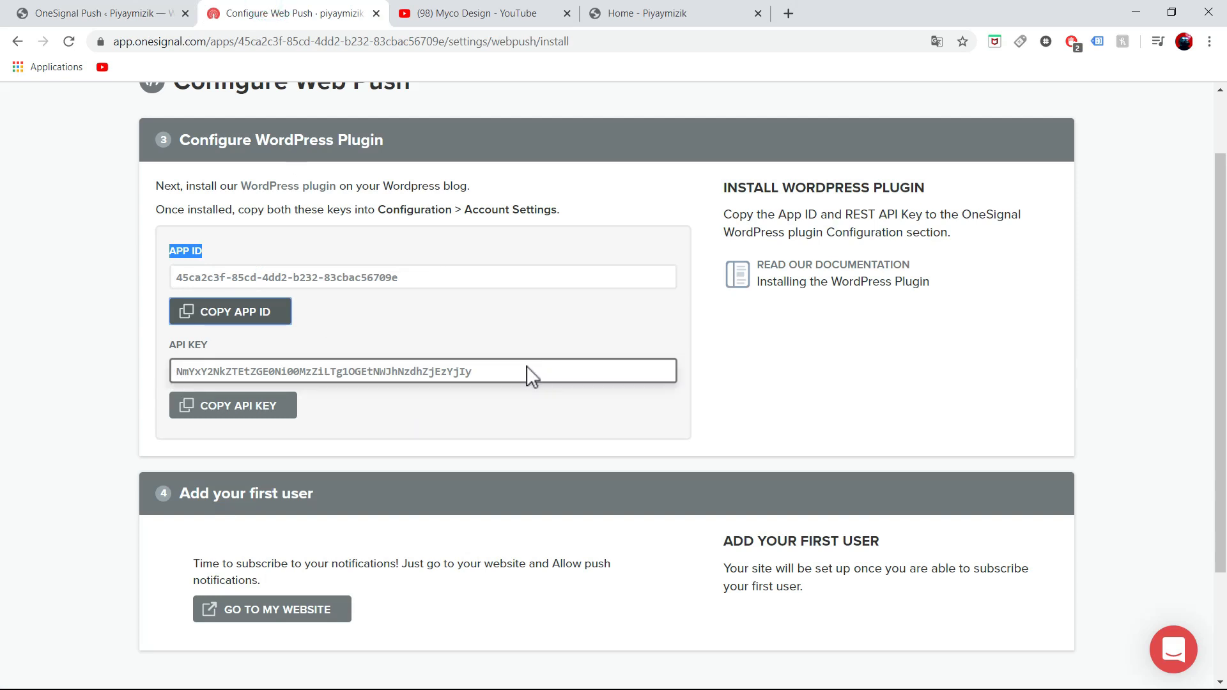
click(254, 409)
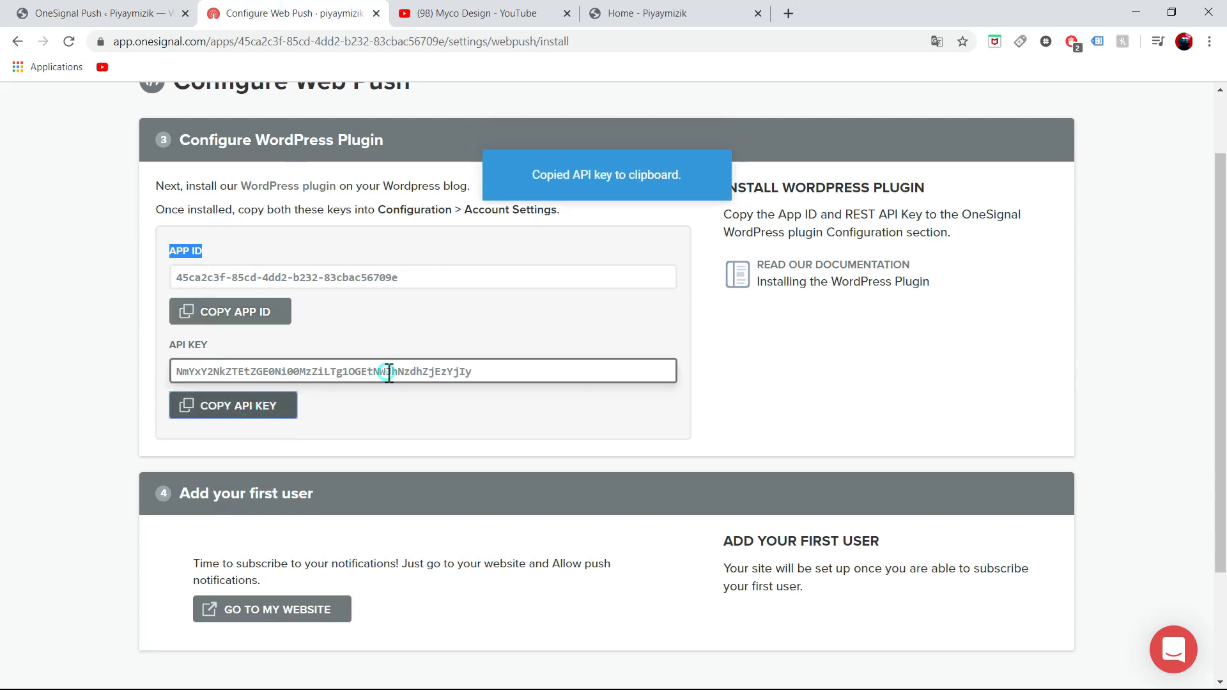
double_click(384, 370)
click(243, 414)
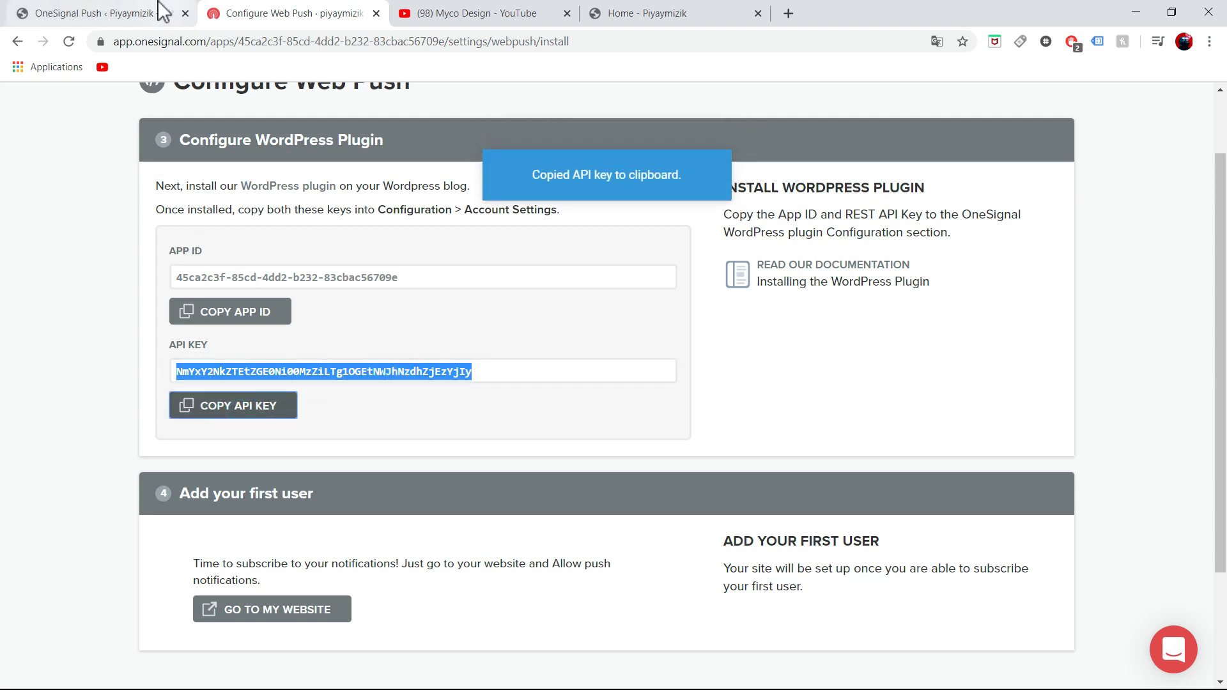
click(153, 13)
right_click(274, 332)
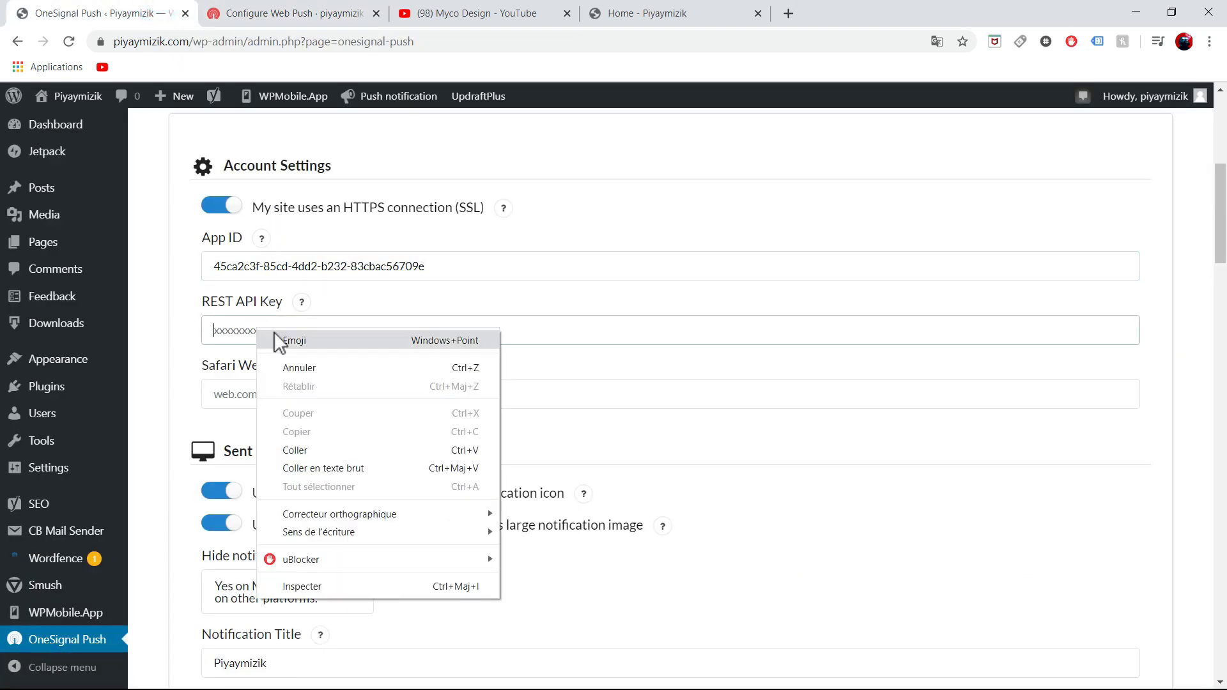
click(311, 451)
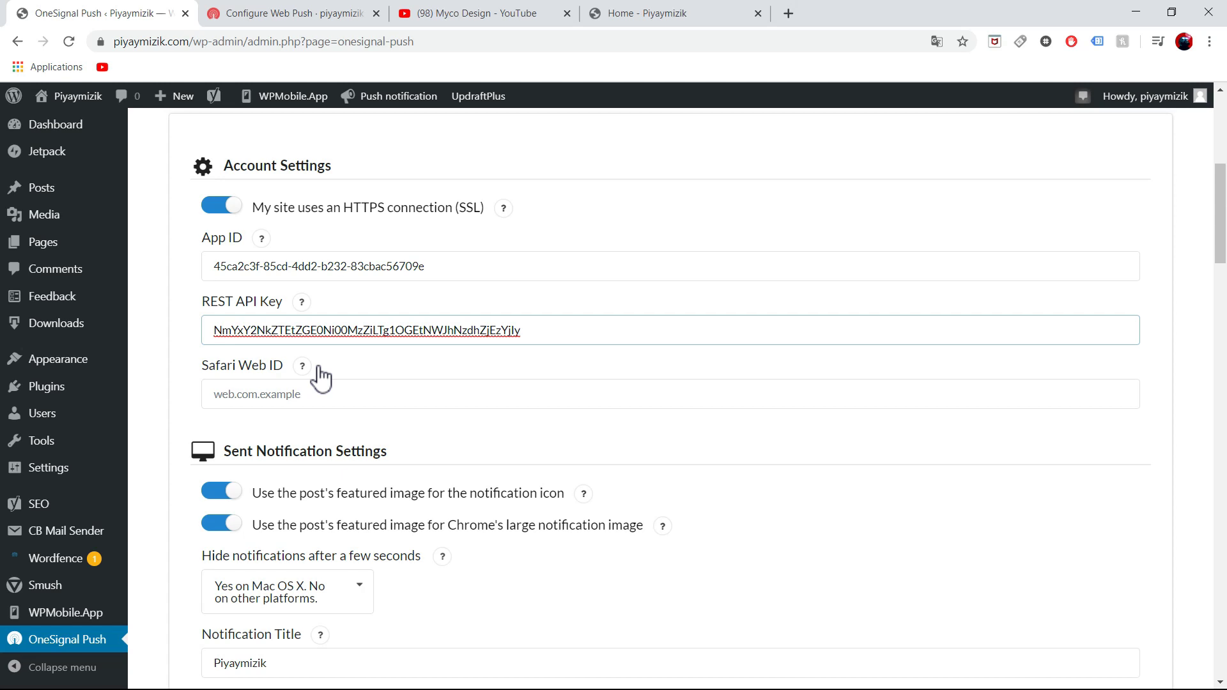
Step: Return to OneSignal's Configure Web Push page and finish the WordPress web push setup
click(247, 13)
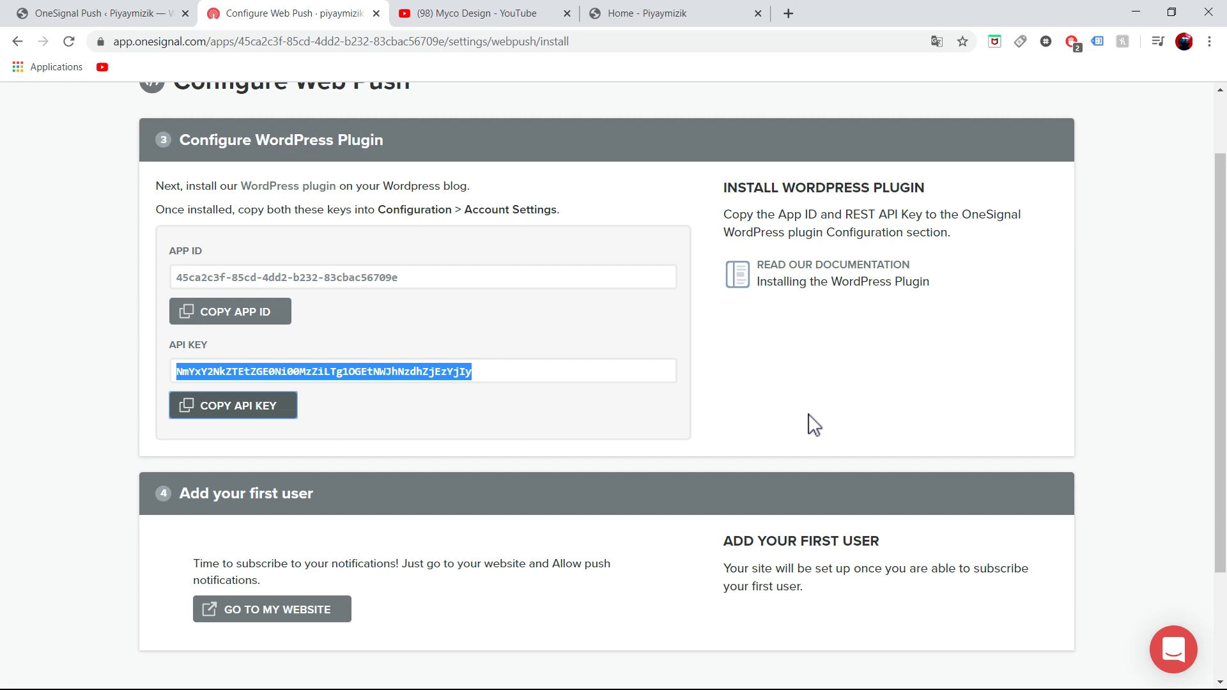
drag(1221, 396, 1220, 643)
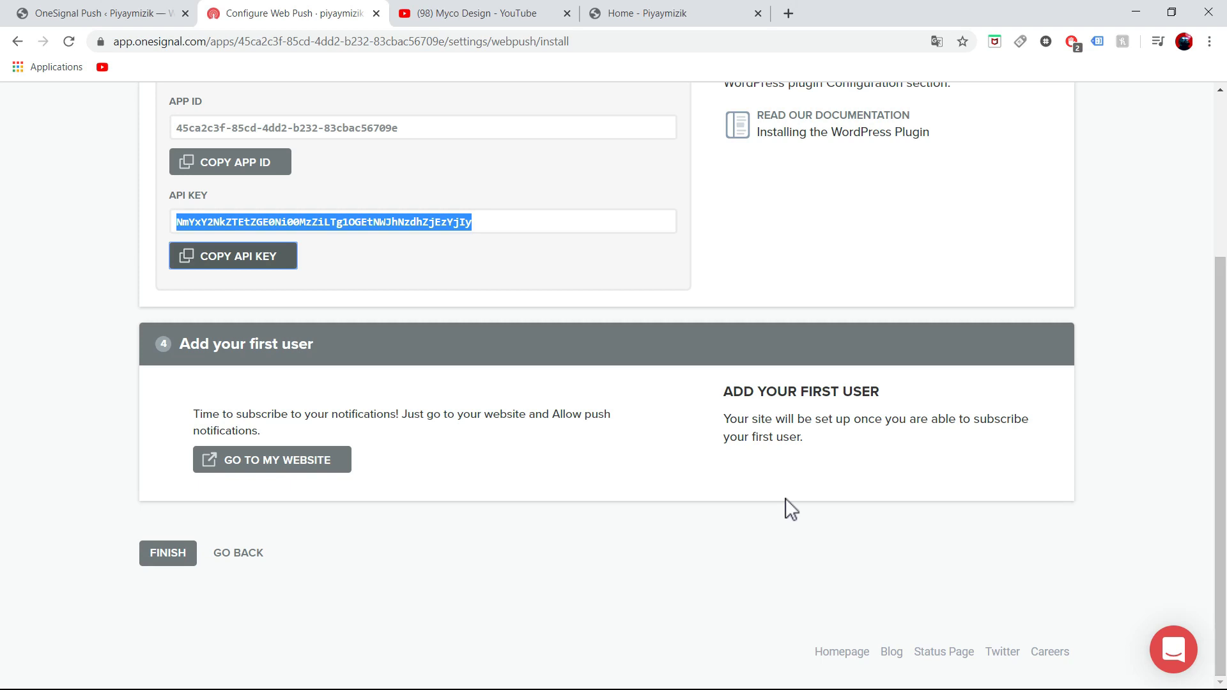
click(187, 558)
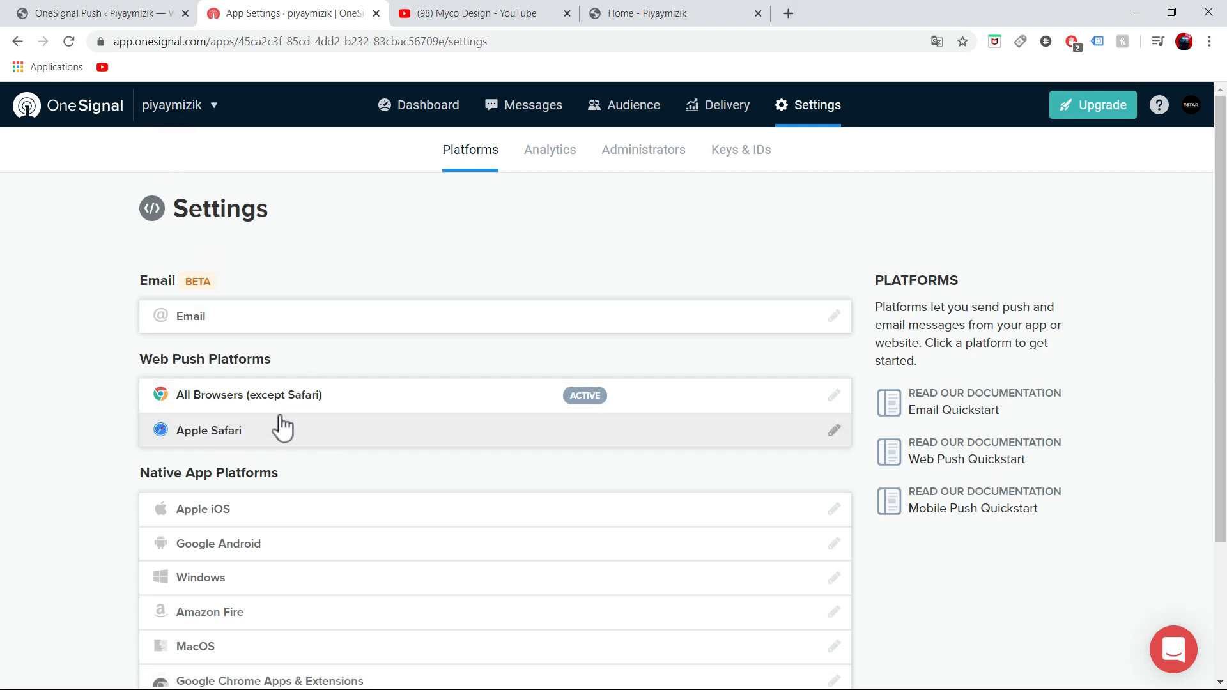
click(835, 432)
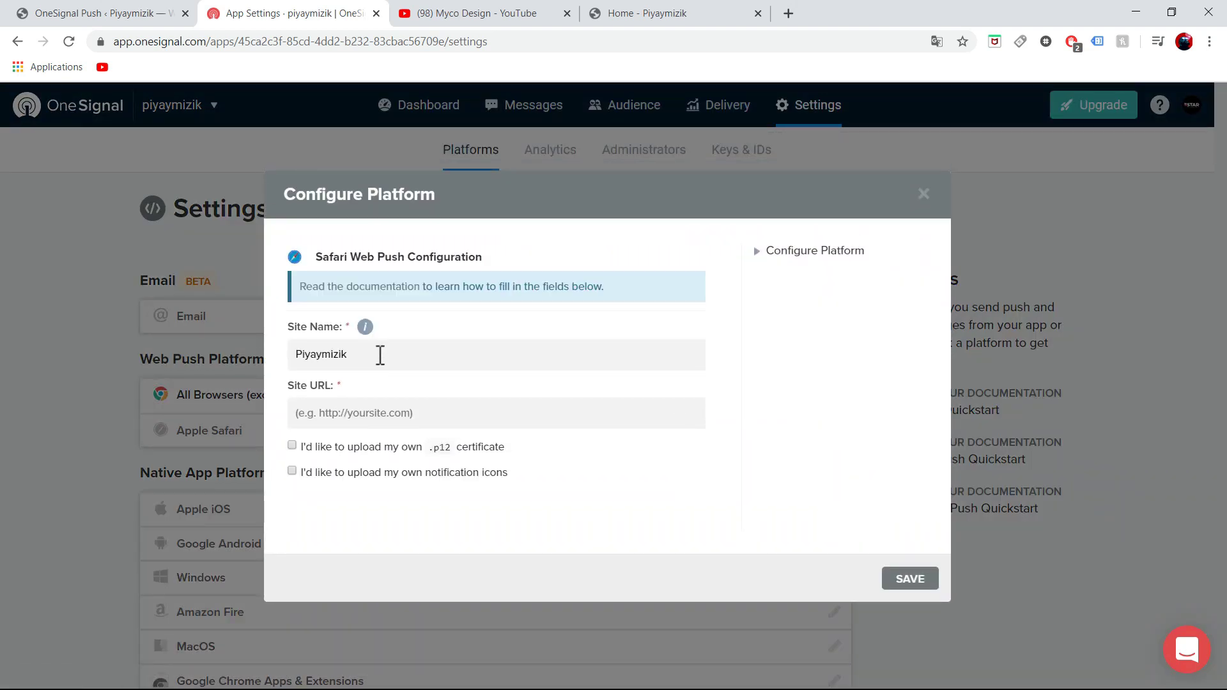
click(335, 421)
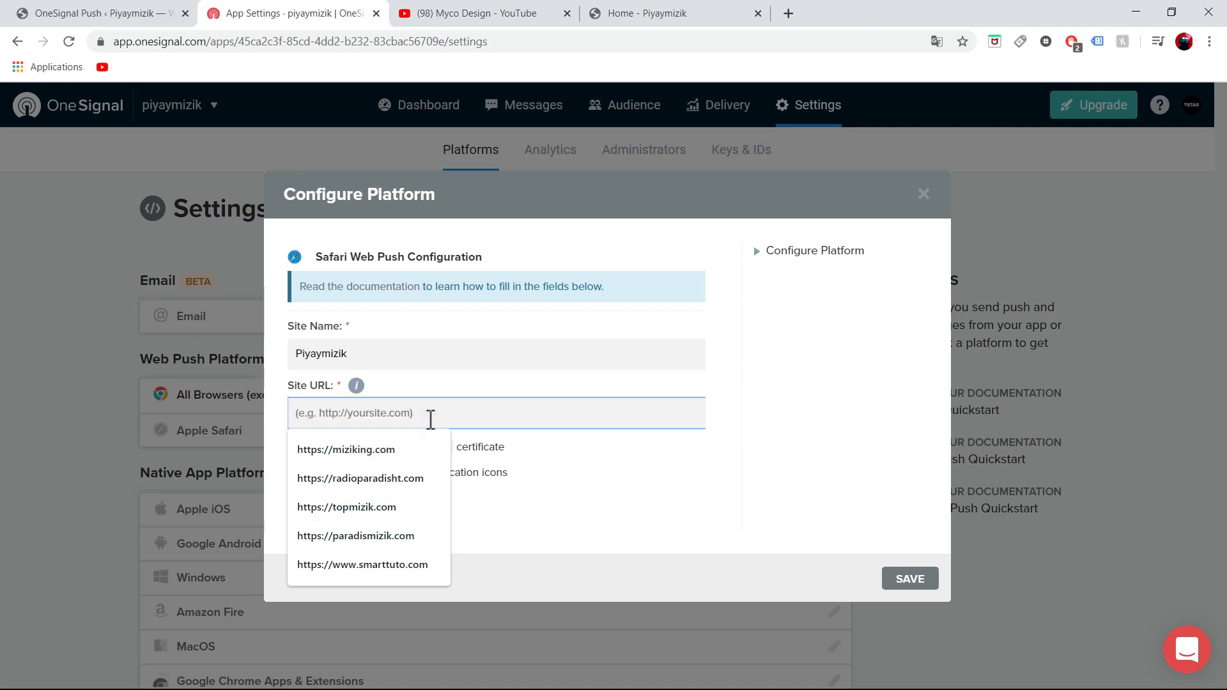
right_click(414, 414)
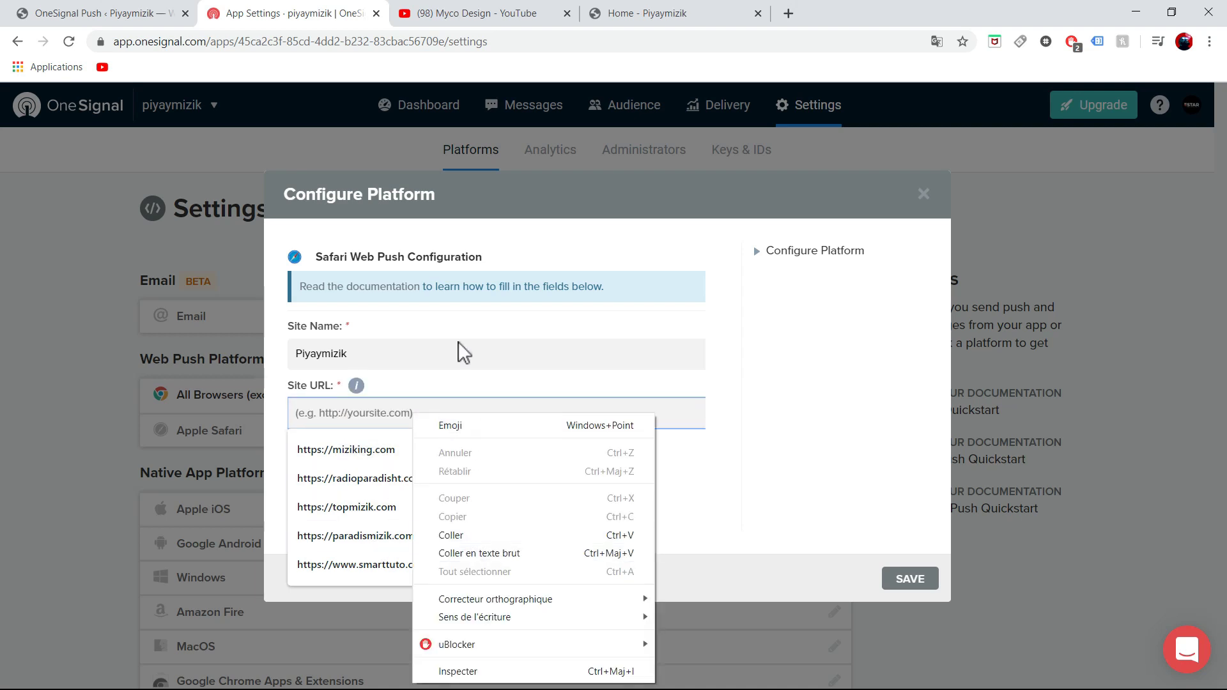
click(633, 13)
click(466, 46)
right_click(244, 46)
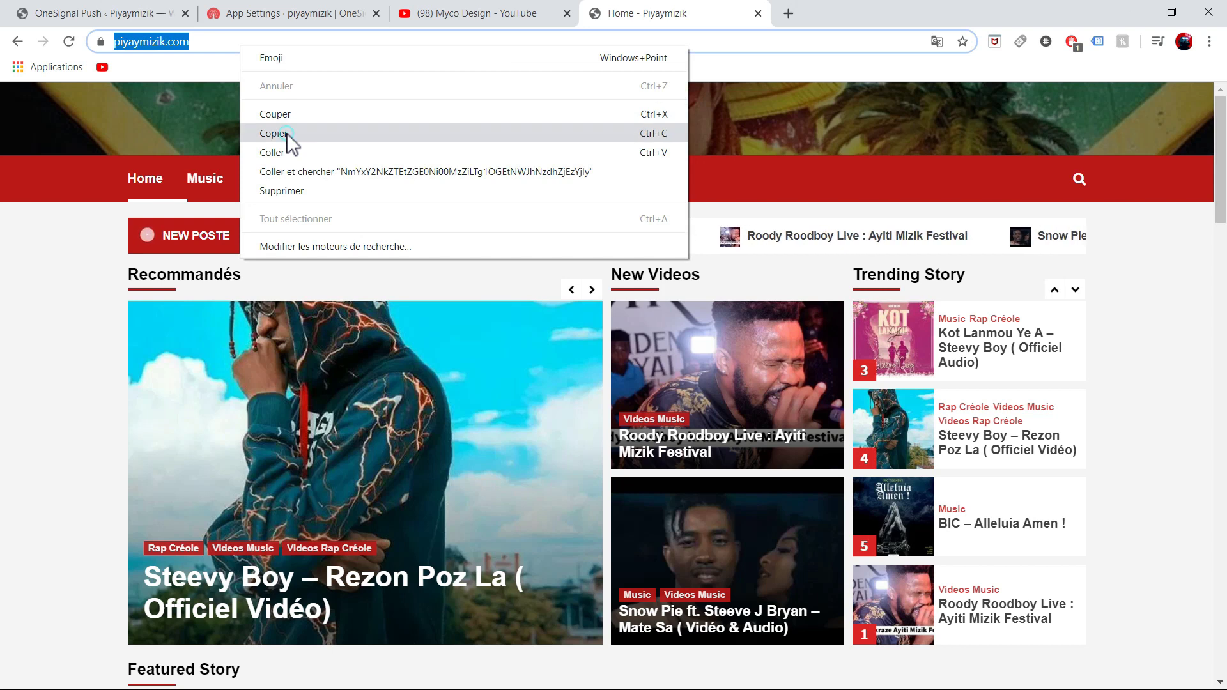
click(286, 133)
click(272, 12)
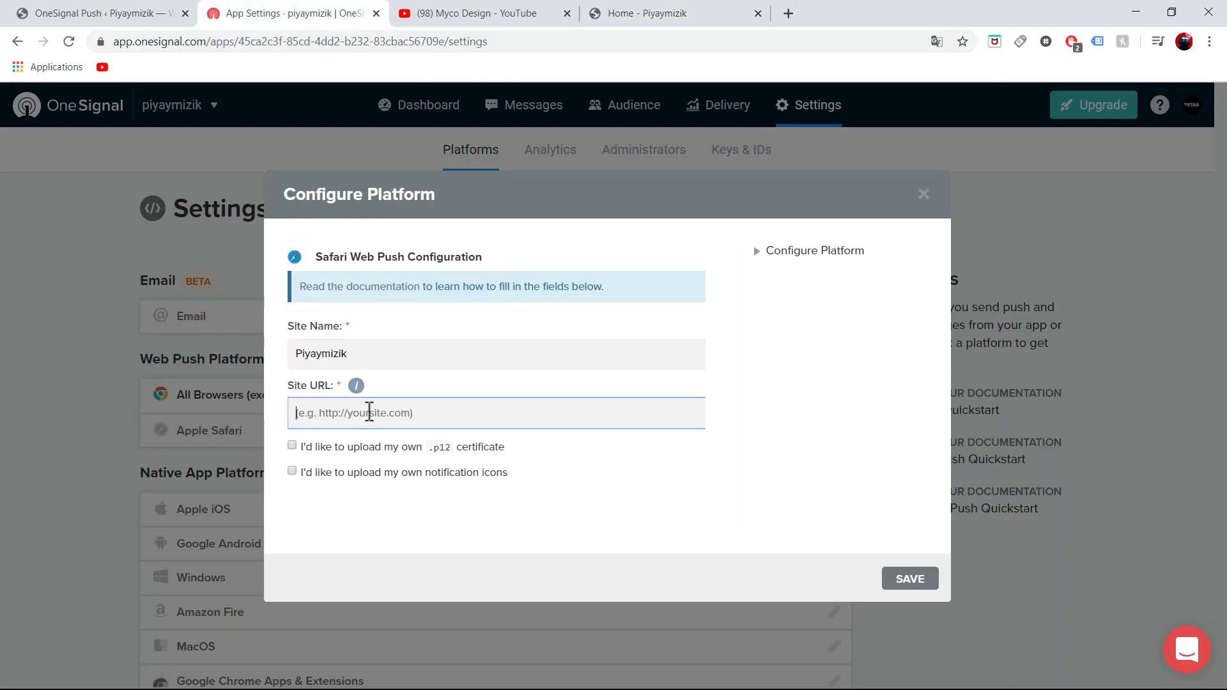
right_click(370, 412)
click(407, 530)
click(445, 563)
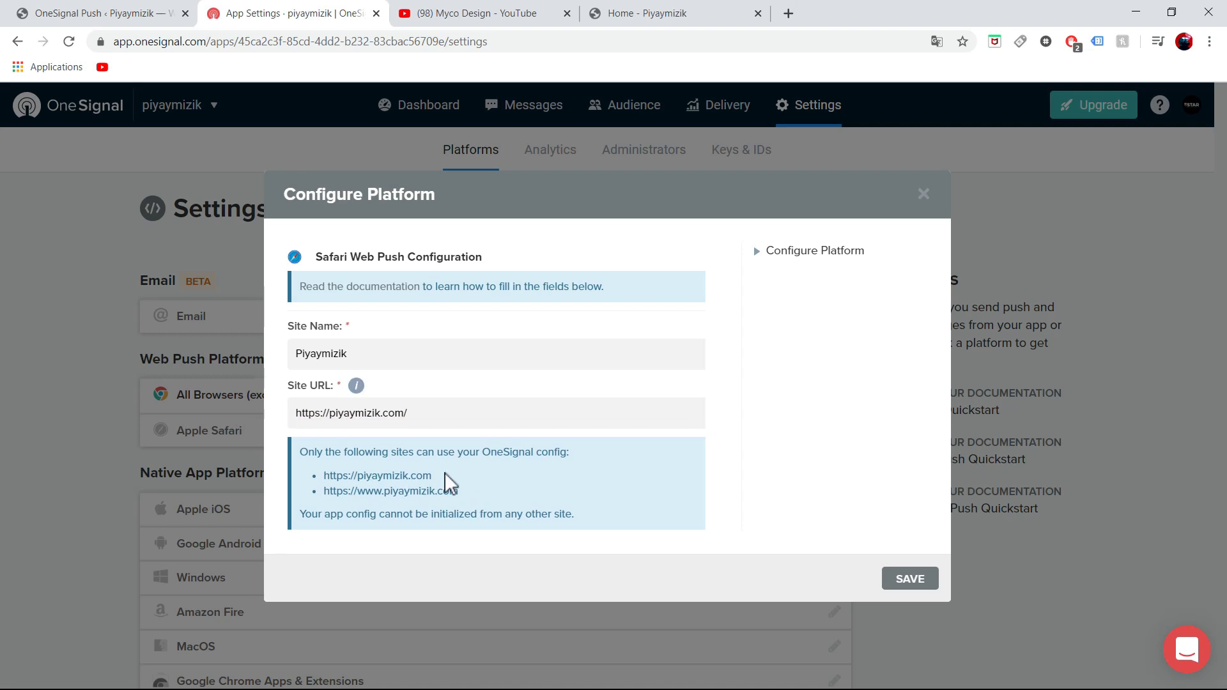
click(907, 579)
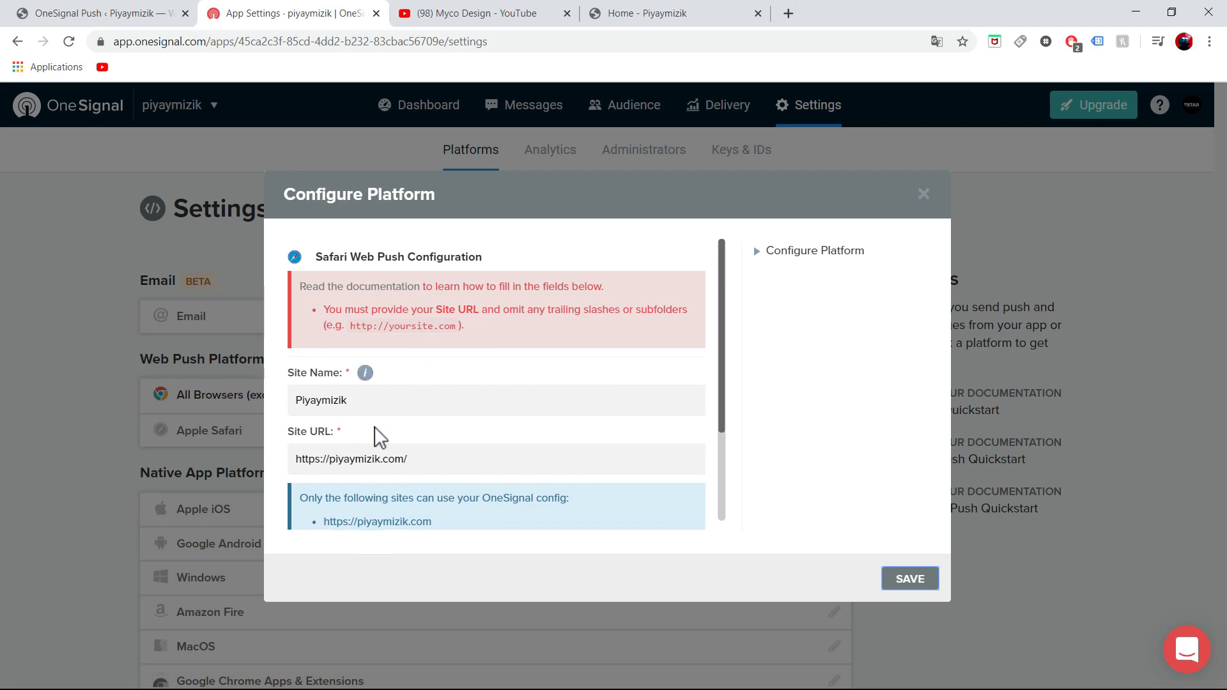
Step: Shorten the Safari Site URL to piyaymizik.com, without protocol or trailing slash, and try to save the configuration
click(333, 459)
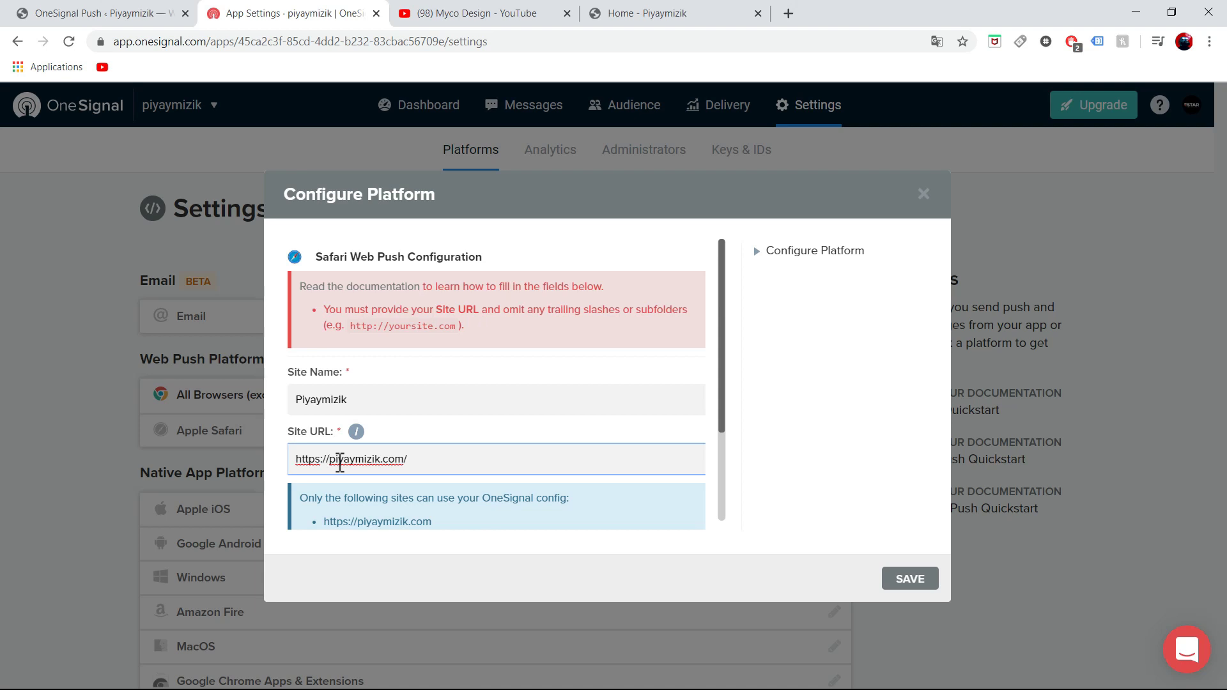
drag(327, 460, 290, 460)
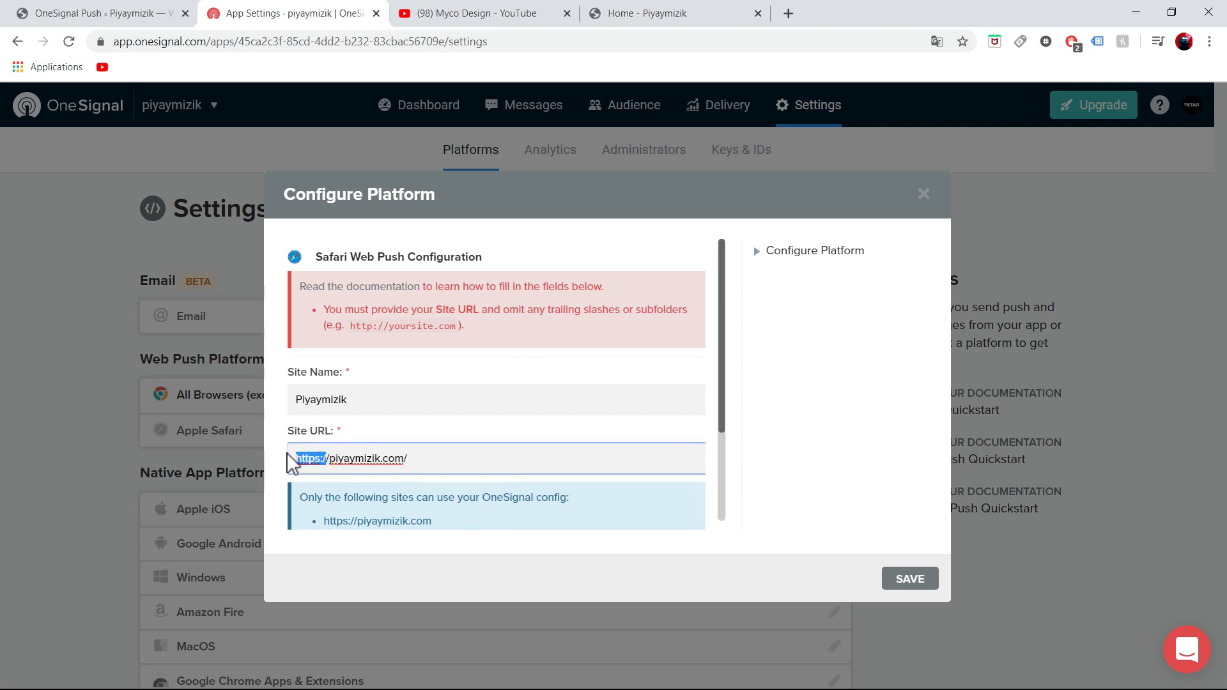
click(307, 460)
double_click(306, 460)
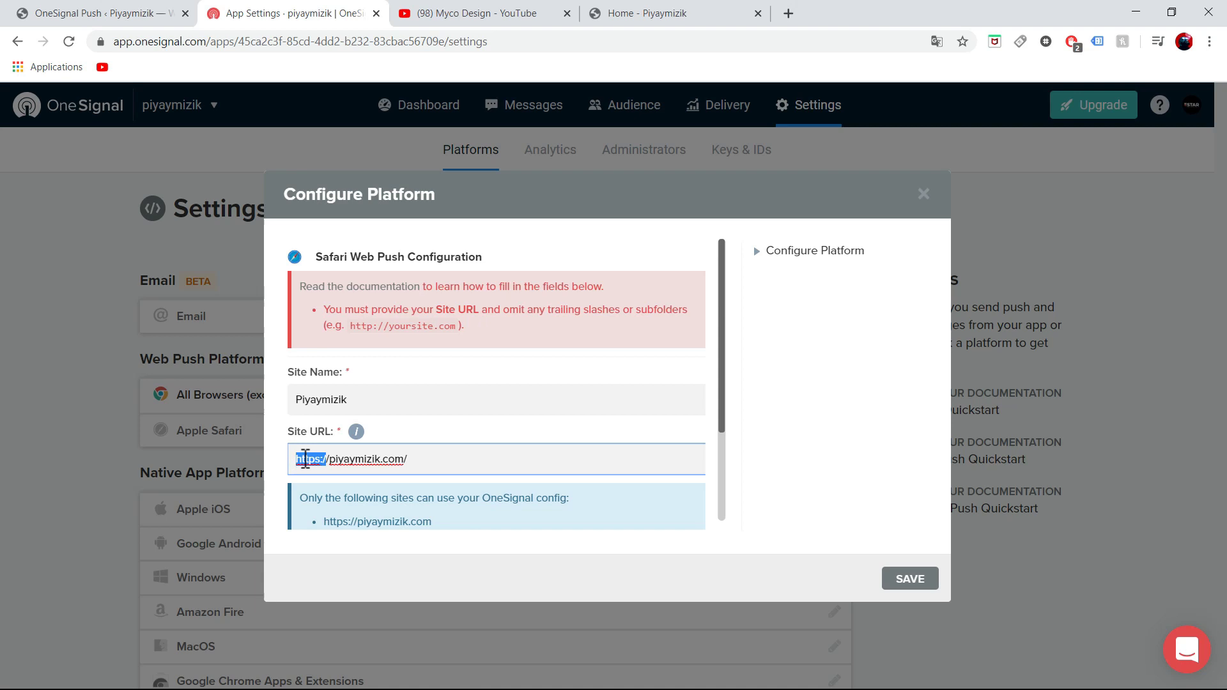
click(328, 459)
key(BackSpace)
key(BackSpace)
key(BackSpace)
key(BackSpace)
key(BackSpace)
key(BackSpace)
key(BackSpace)
key(BackSpace)
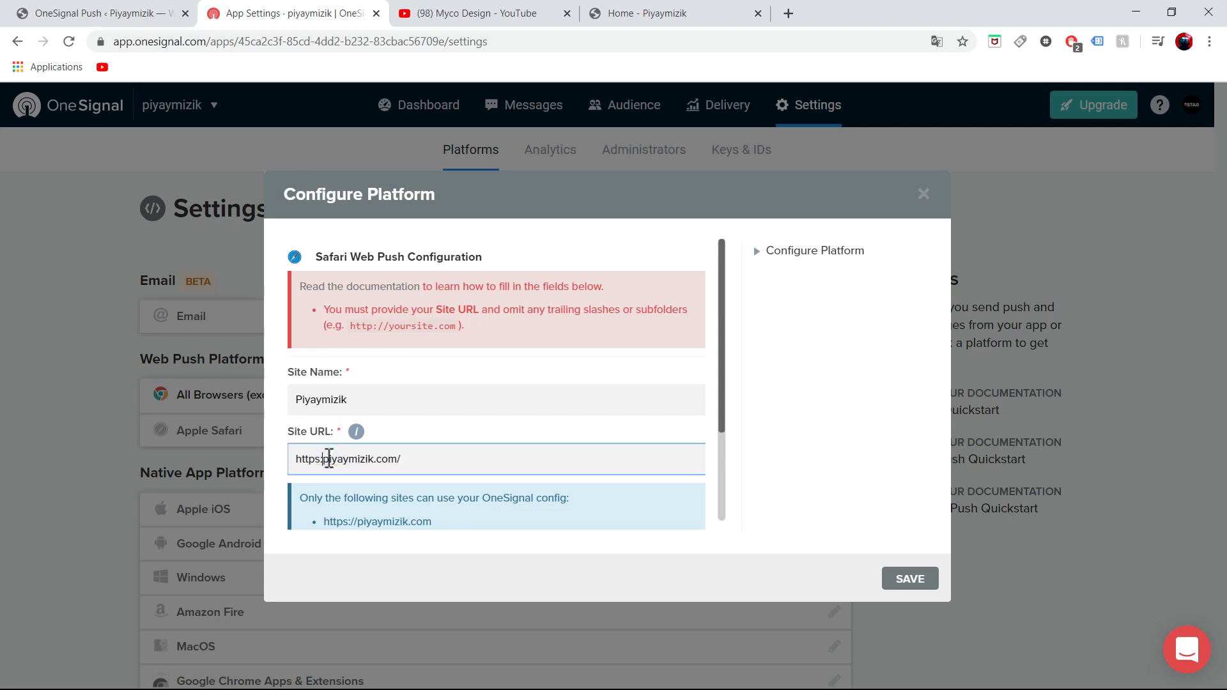
click(404, 458)
key(BackSpace)
click(628, 495)
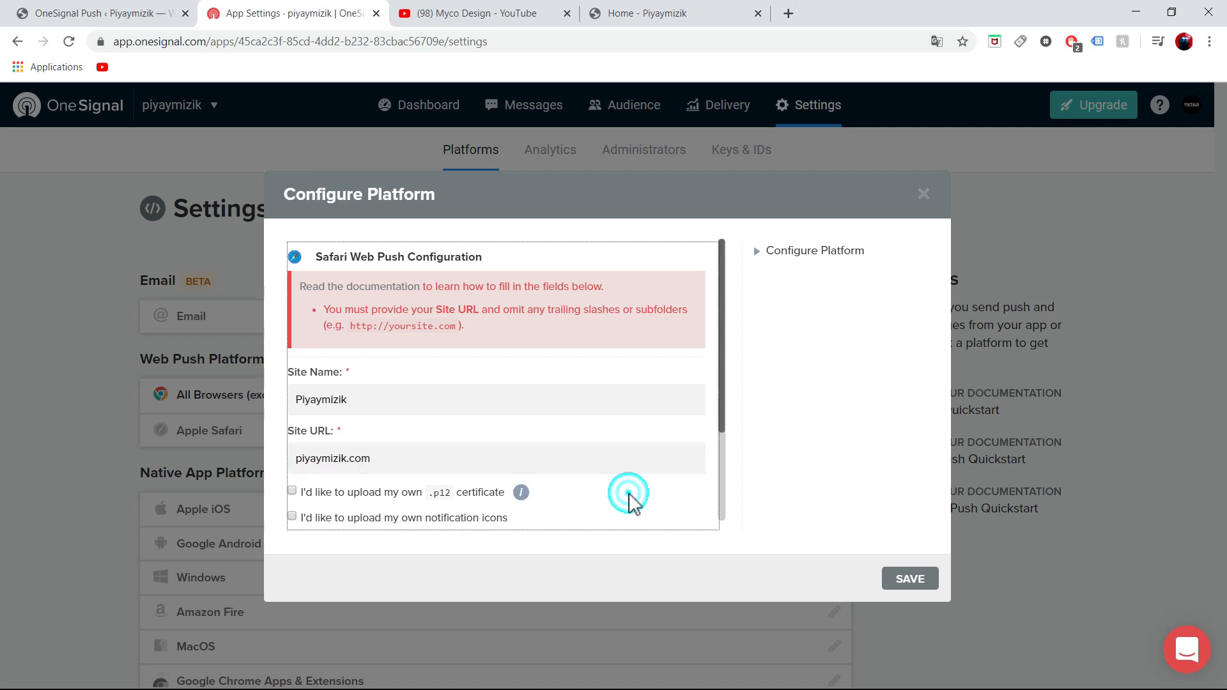
click(909, 580)
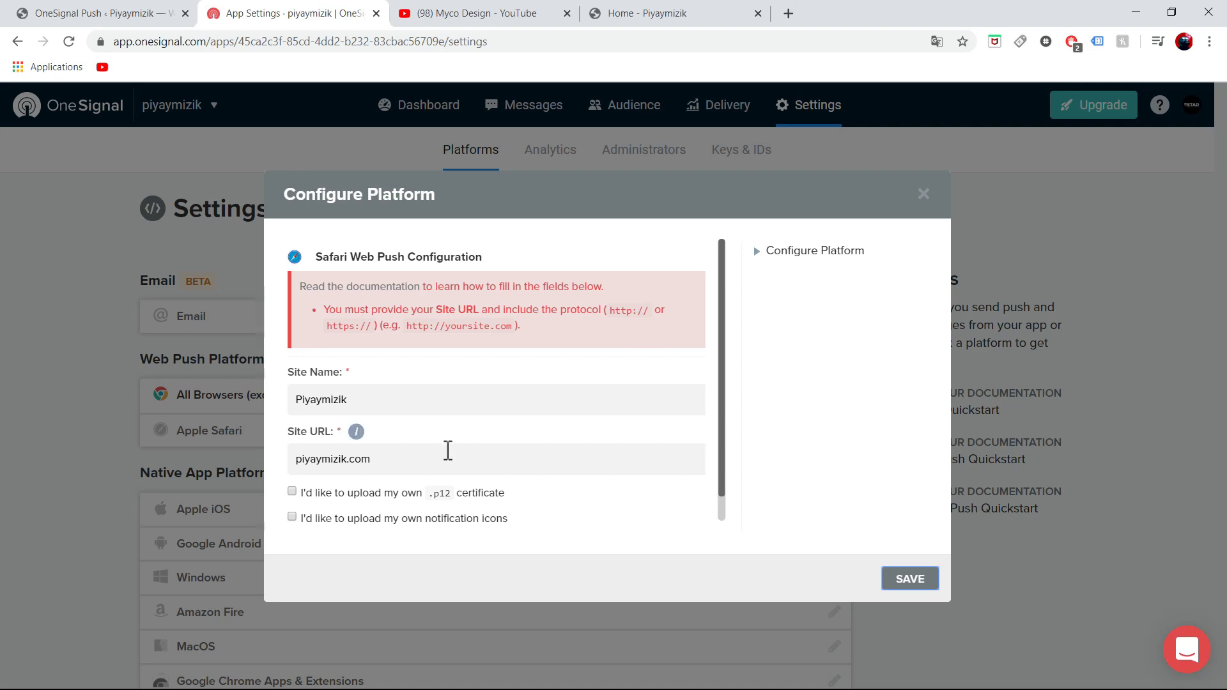
drag(402, 458, 289, 465)
right_click(317, 461)
key(Escape)
right_click(347, 461)
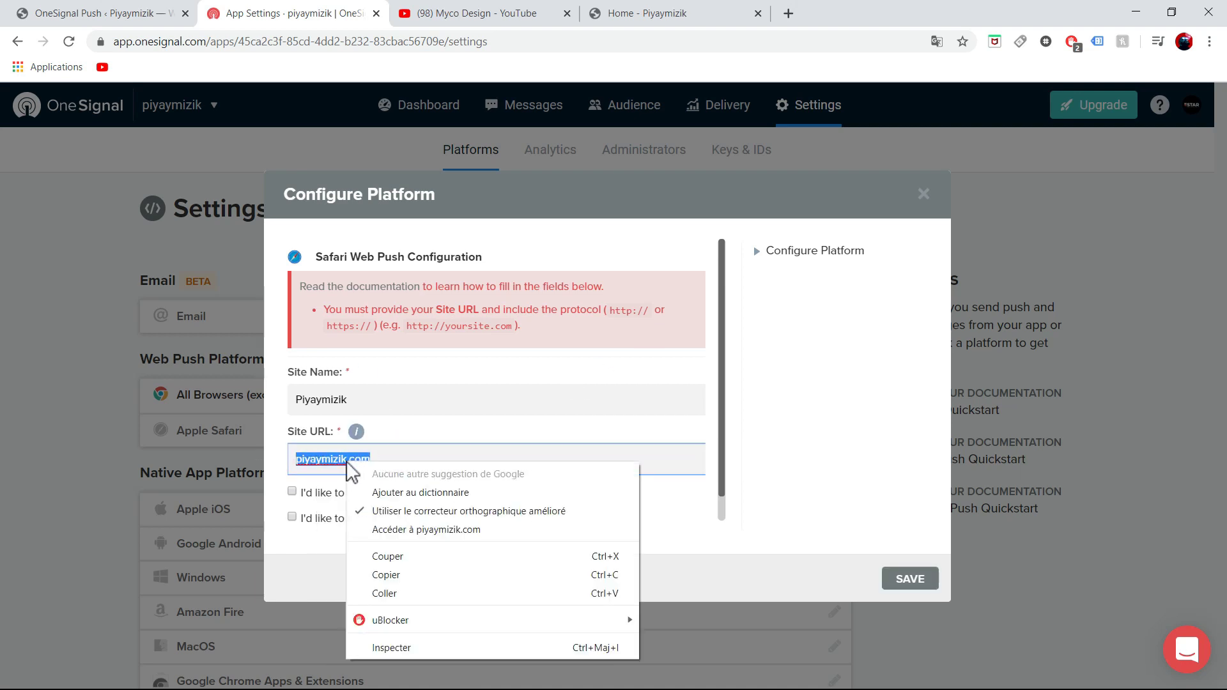
click(407, 594)
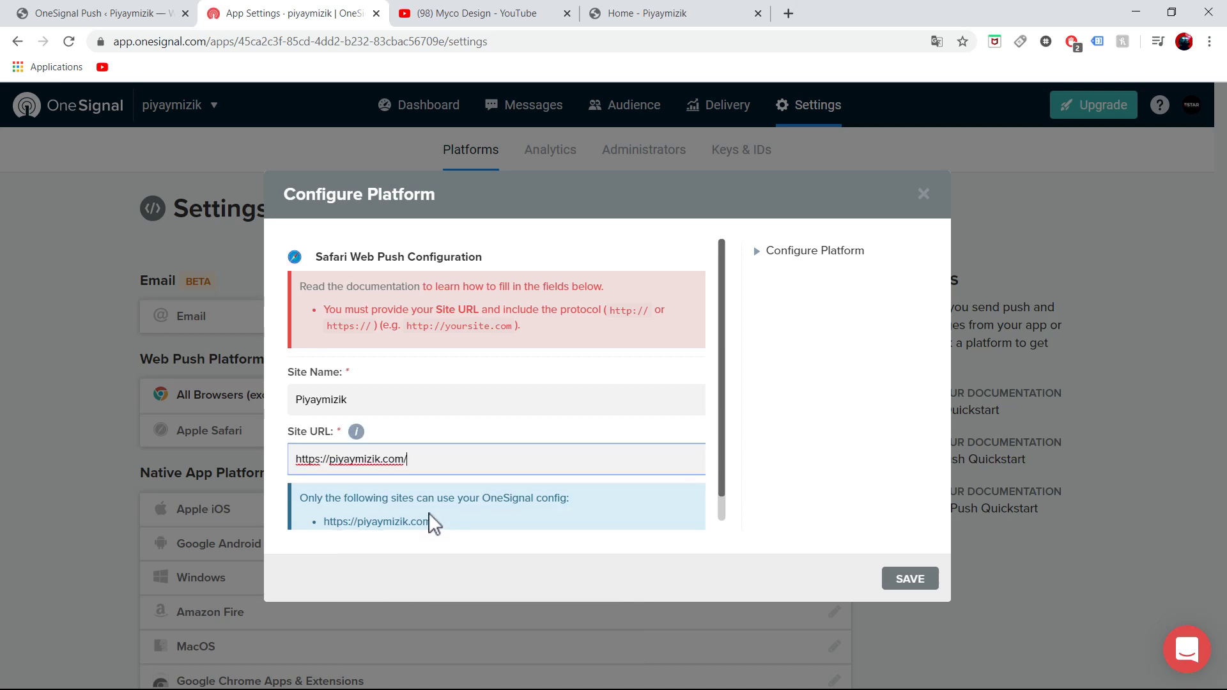
click(905, 581)
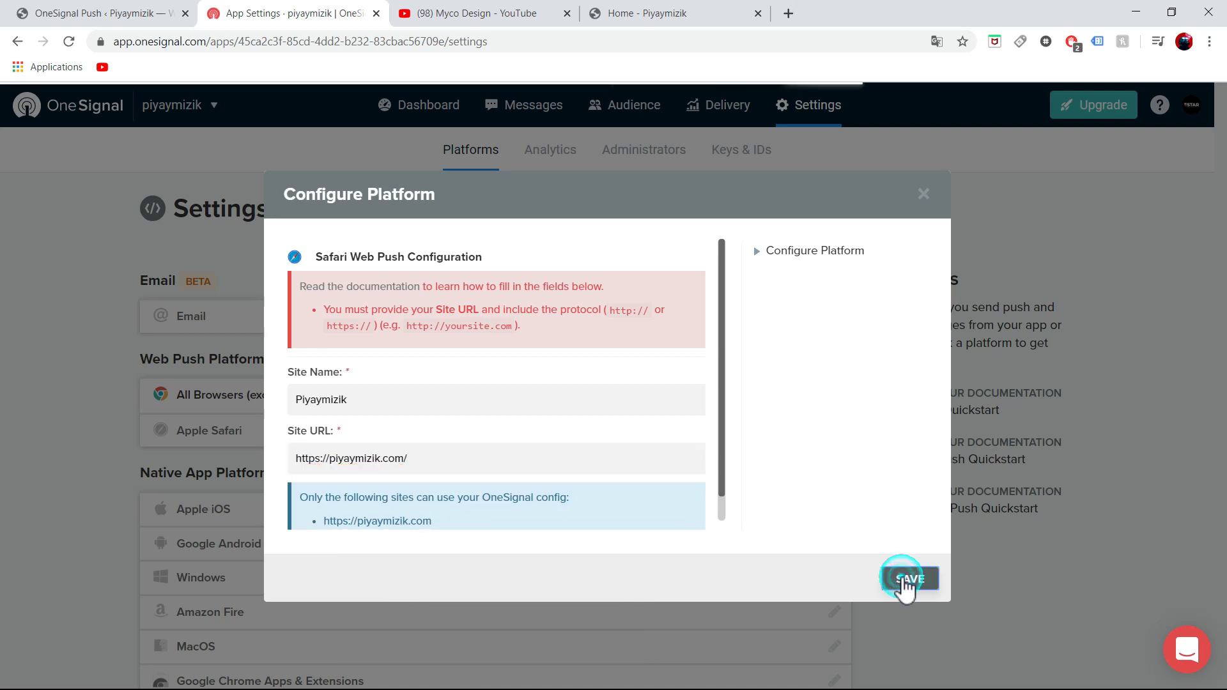
click(460, 460)
key(BackSpace)
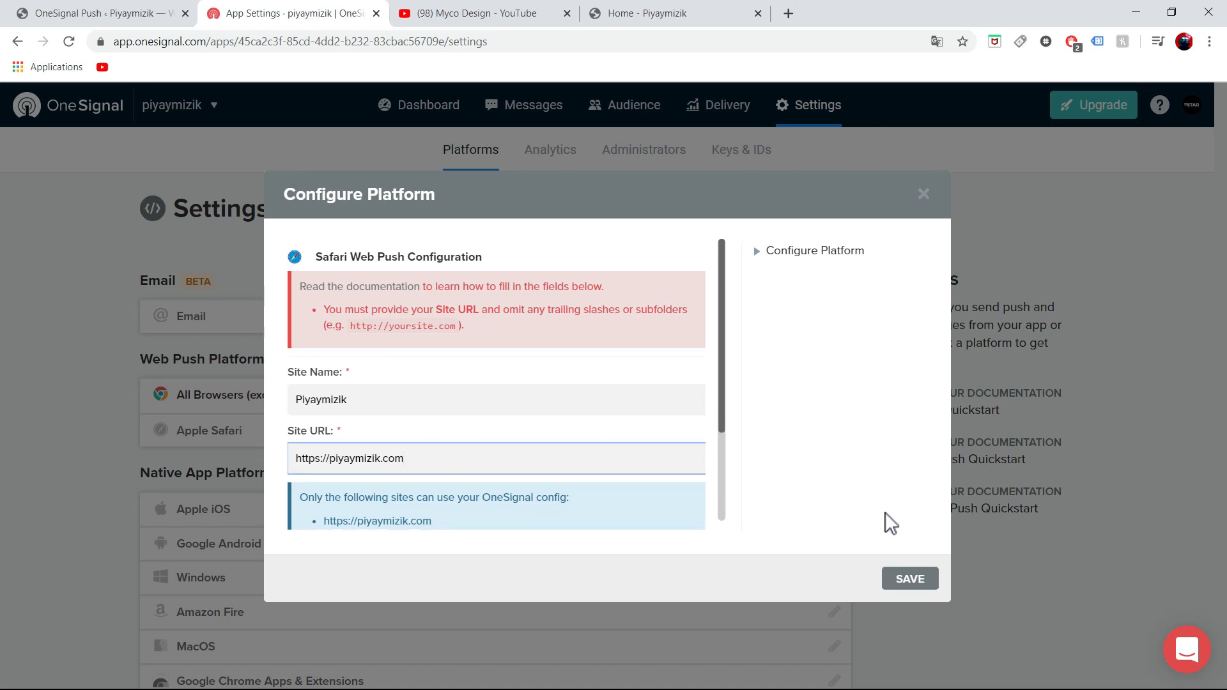
click(919, 581)
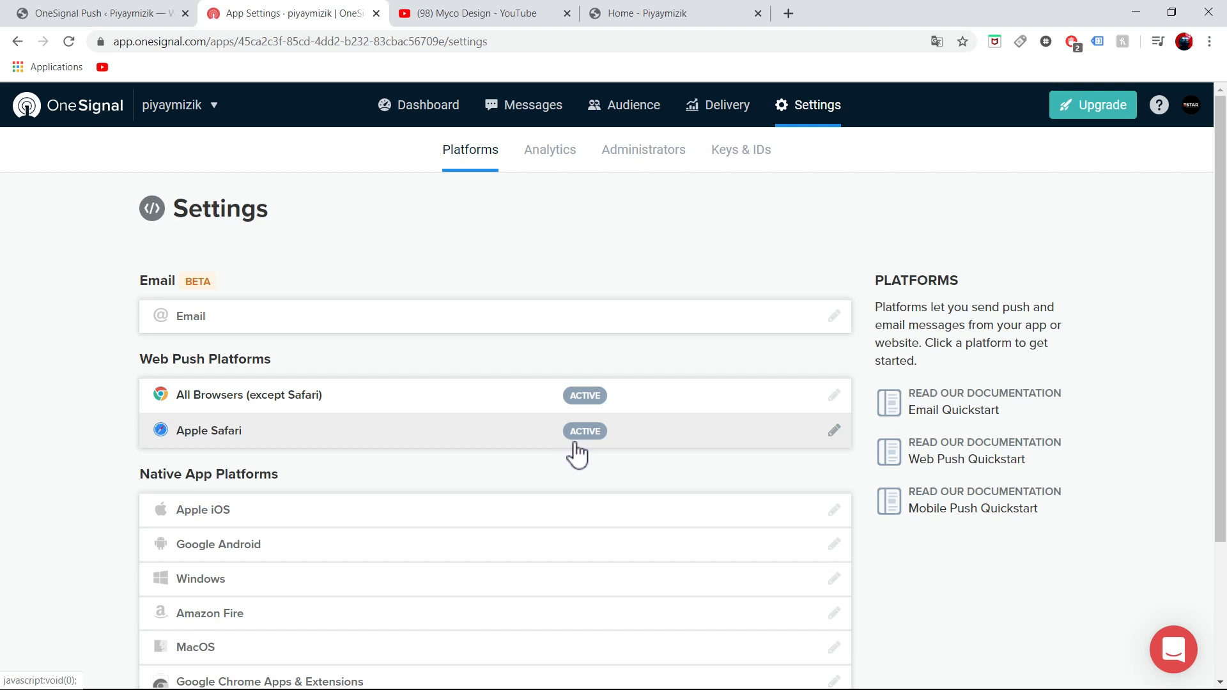
click(836, 434)
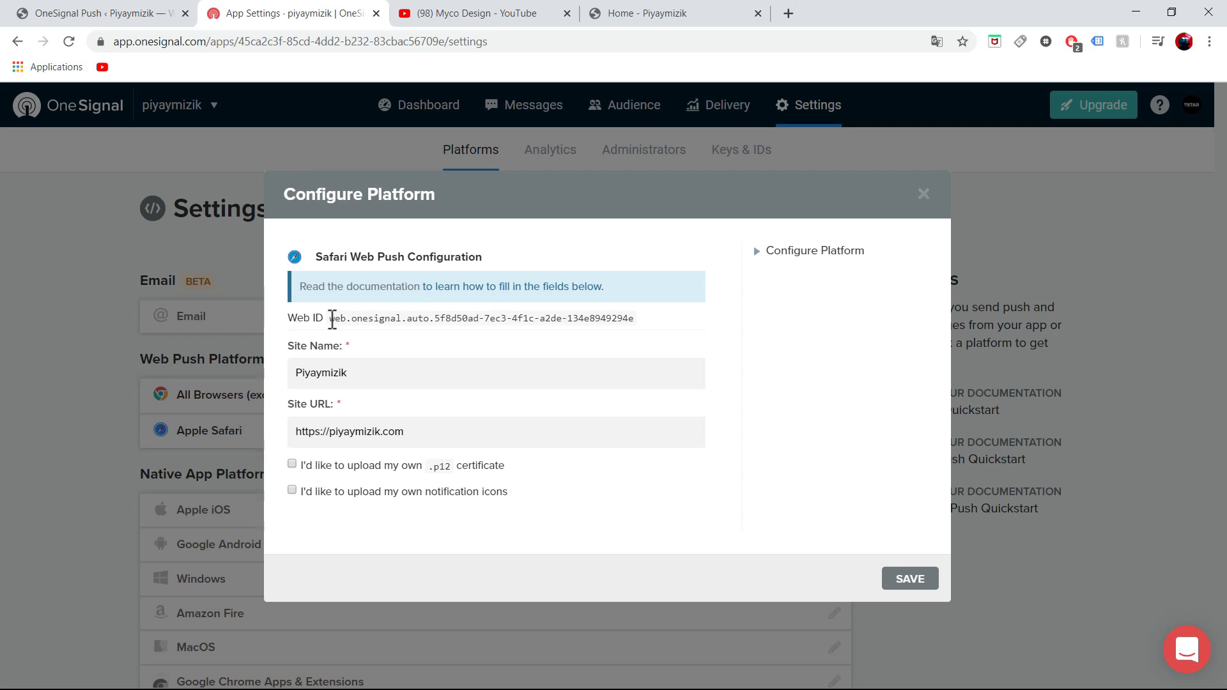
click(332, 319)
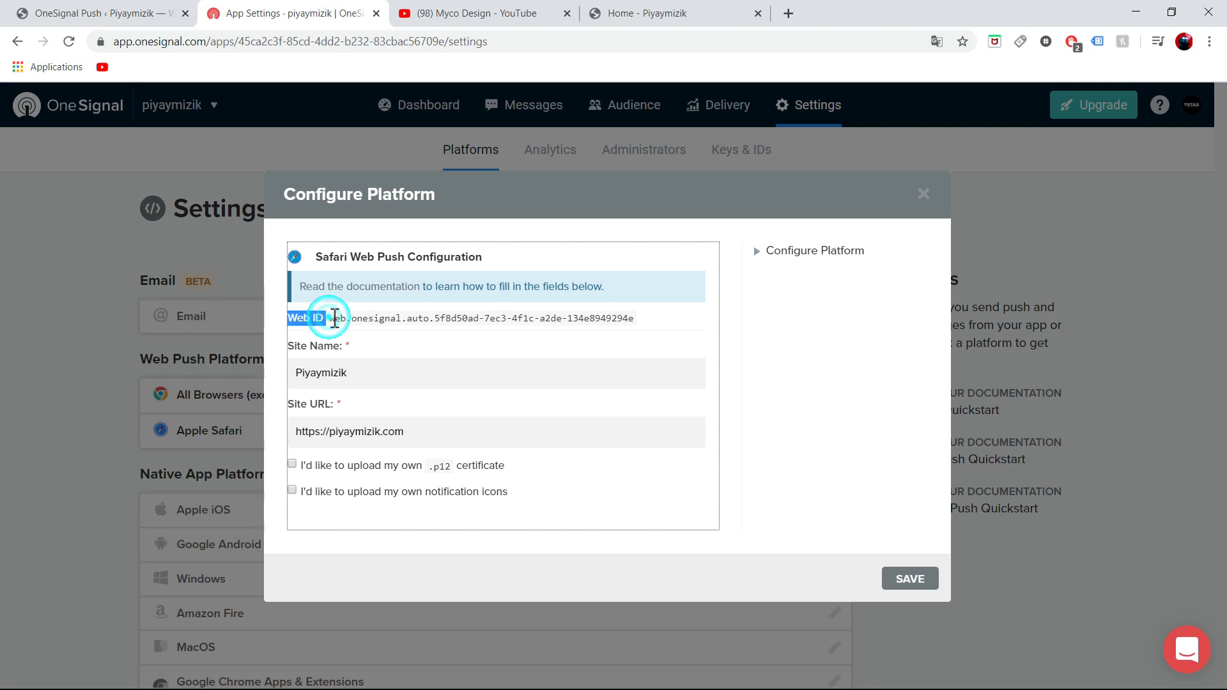
drag(334, 318, 590, 329)
key(super+c)
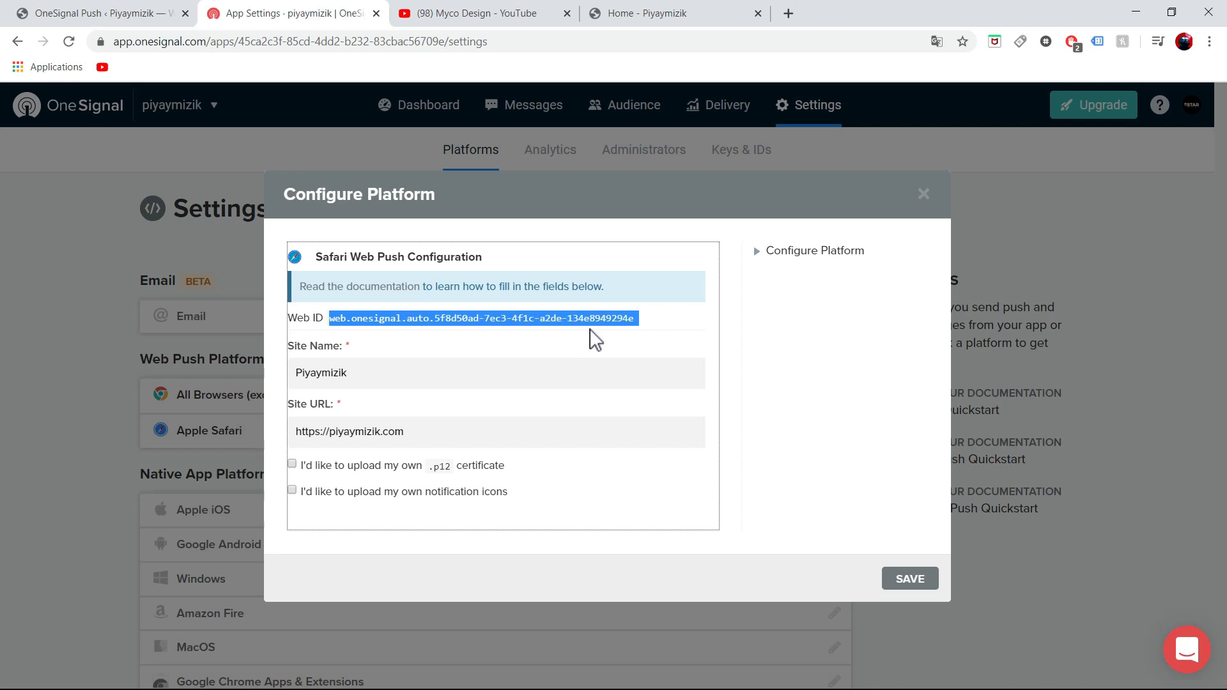
right_click(631, 314)
click(668, 326)
Step: Return to the WordPress OneSignal Push settings and paste the copied Web ID as the Safari Web ID
click(110, 12)
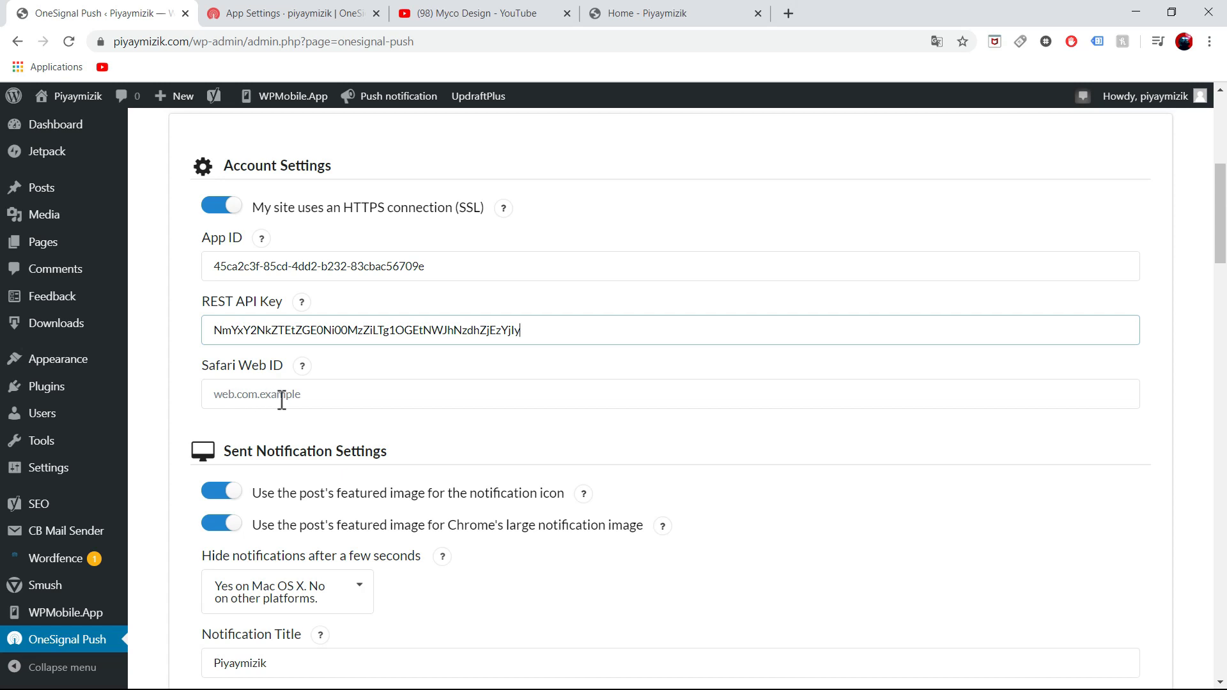
right_click(371, 402)
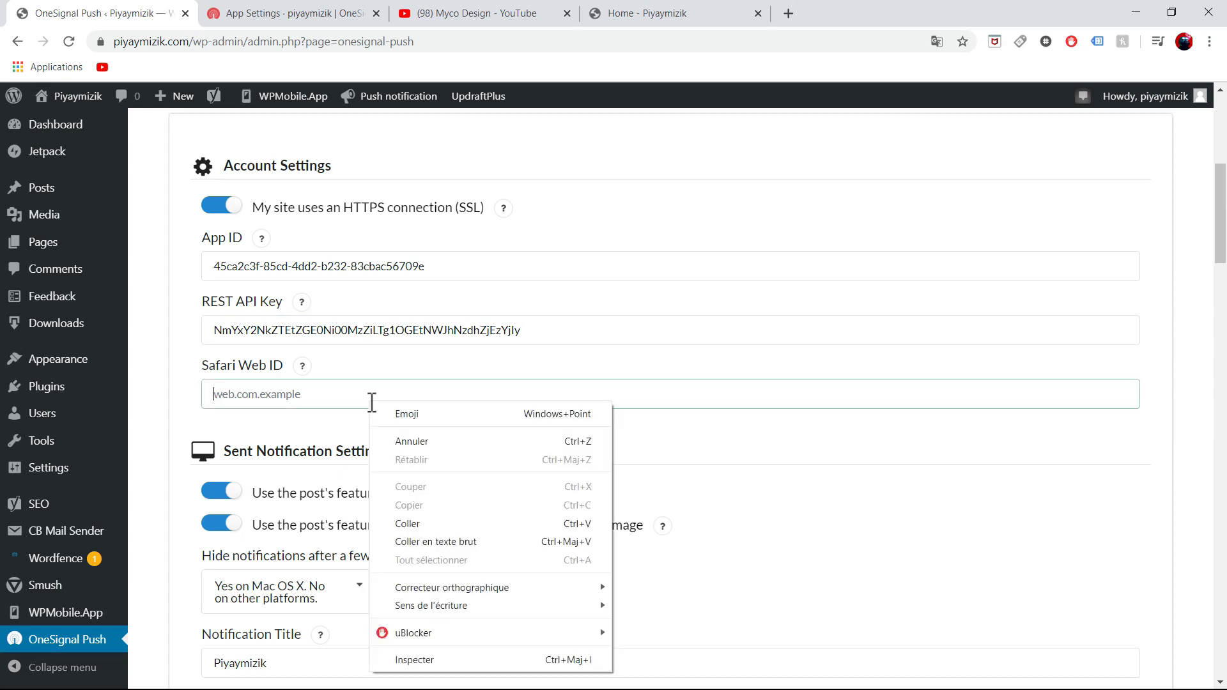
click(409, 525)
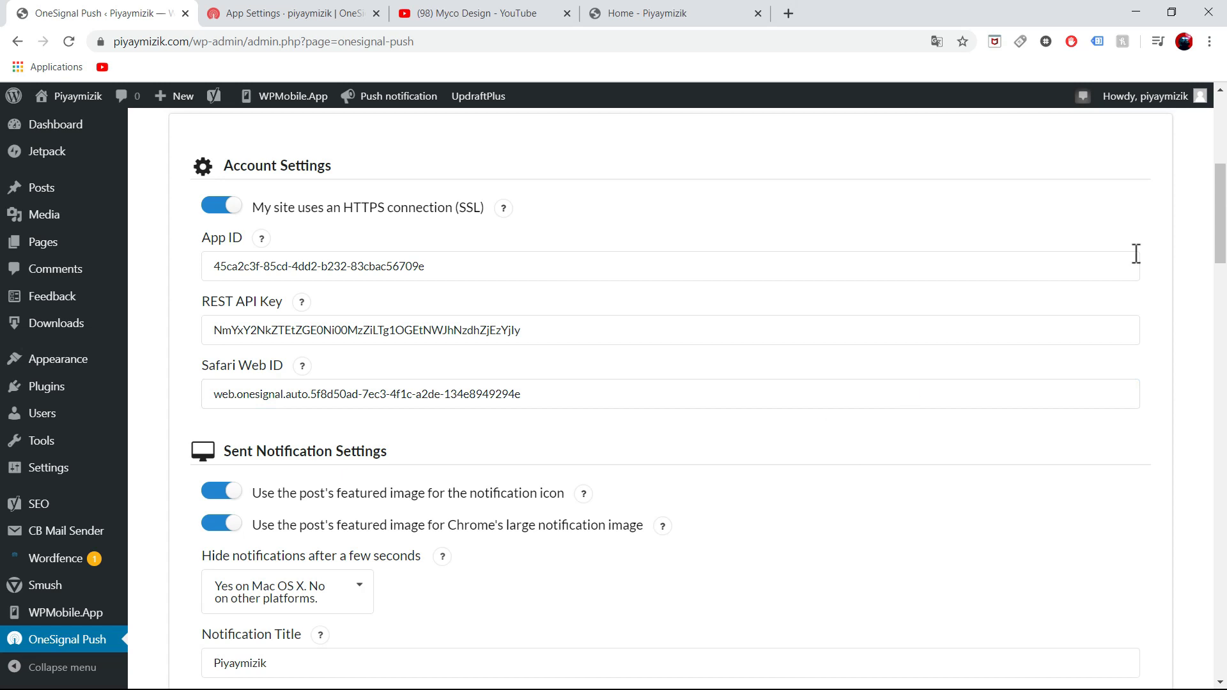
Step: Translate the OneSignal Push settings page into French
scroll(1137, 254, down, 3)
right_click(1029, 334)
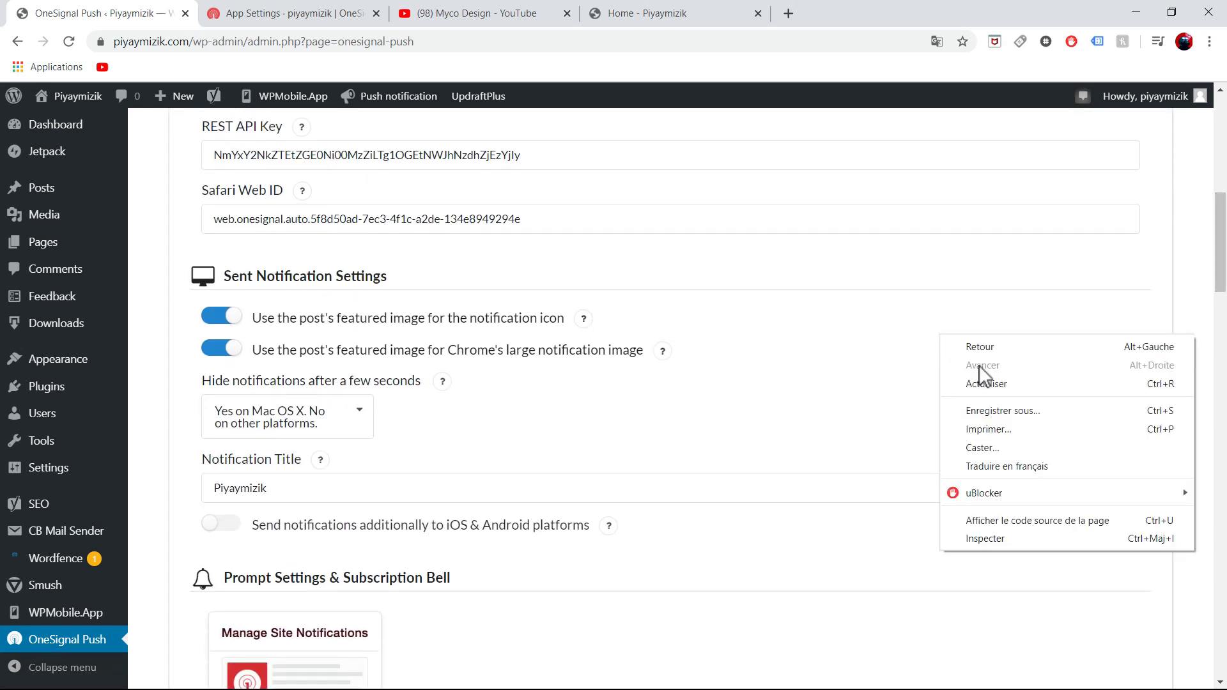
click(1000, 465)
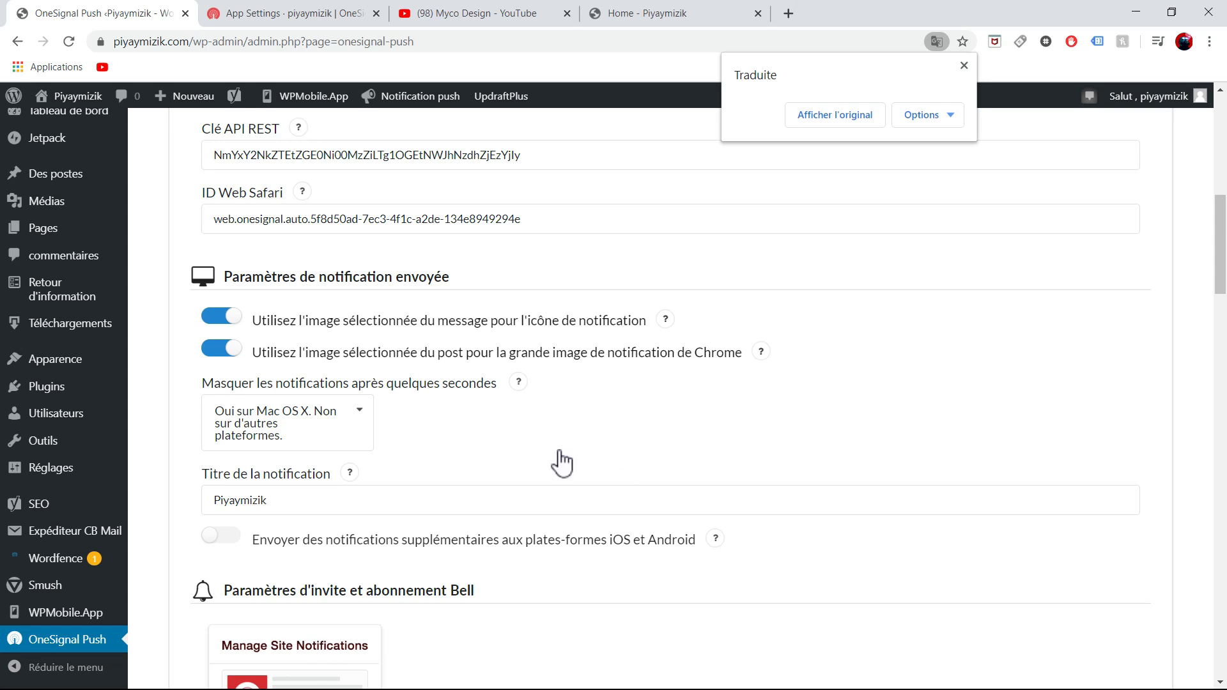
Step: Turn the use of the post's featured image for the notification icon off and back on
click(234, 320)
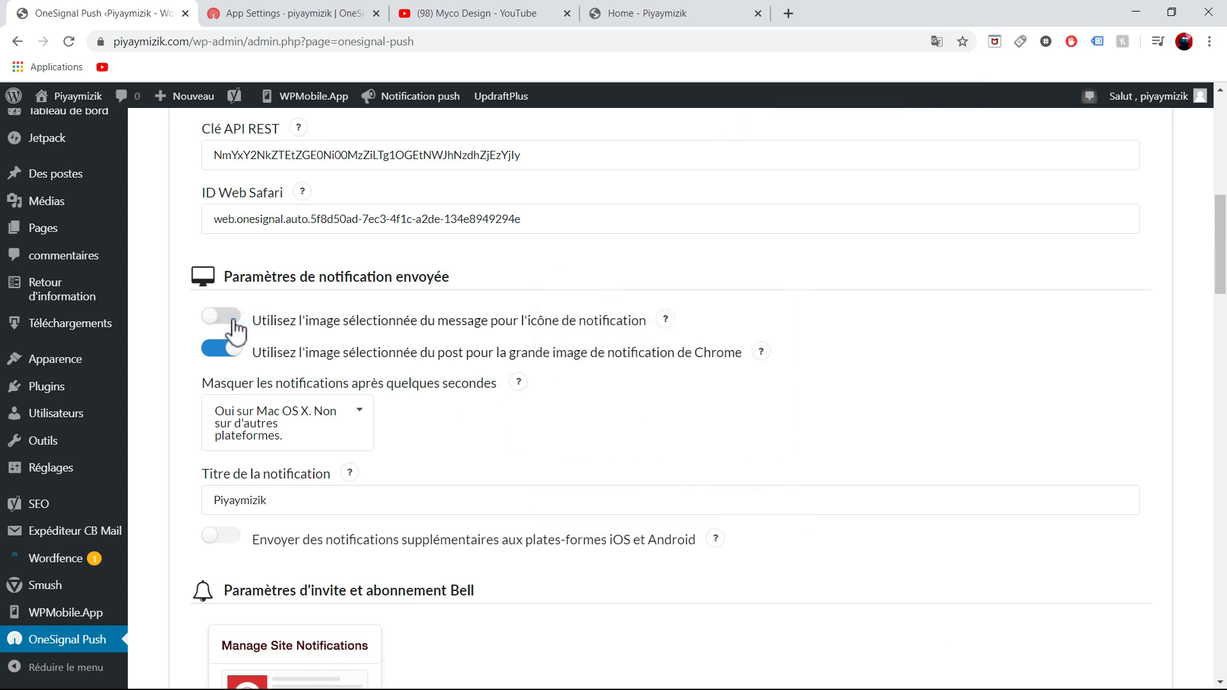
click(234, 320)
Step: Turn off automatic prompting of new visitors, and switch the slide prompt shown before inviting users on and off again
drag(1220, 273, 1222, 319)
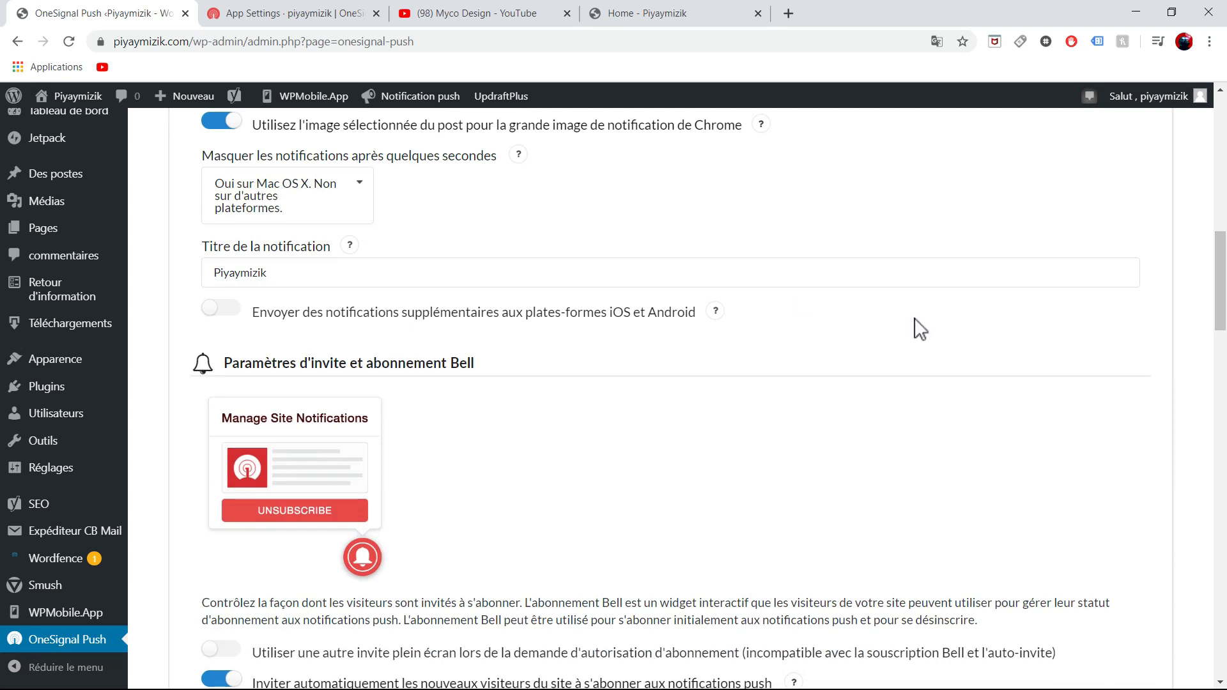
drag(1220, 281, 1214, 331)
scroll(1202, 353, down, 2)
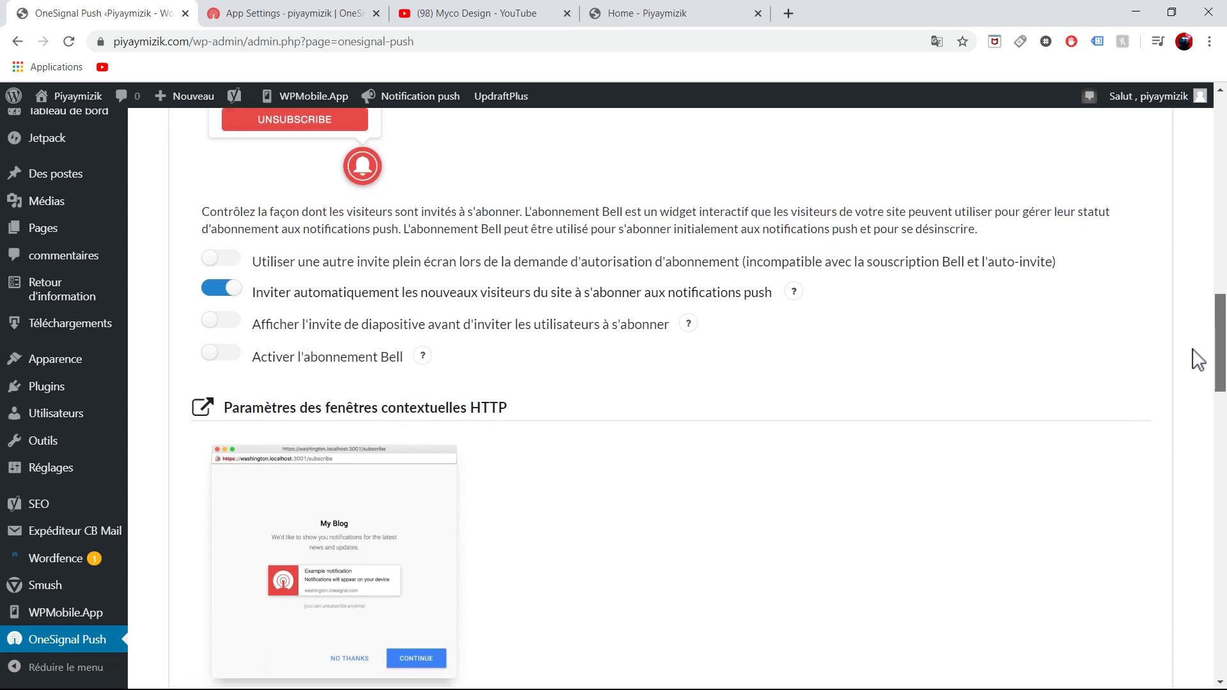
click(225, 289)
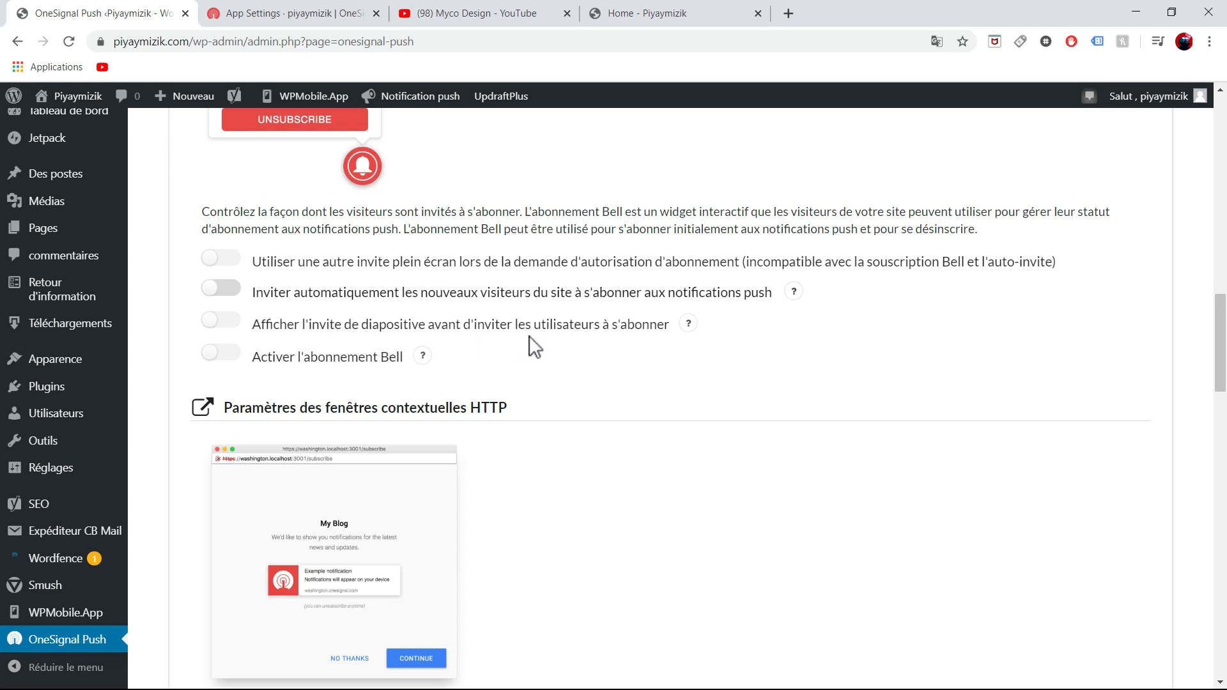
click(214, 328)
click(214, 326)
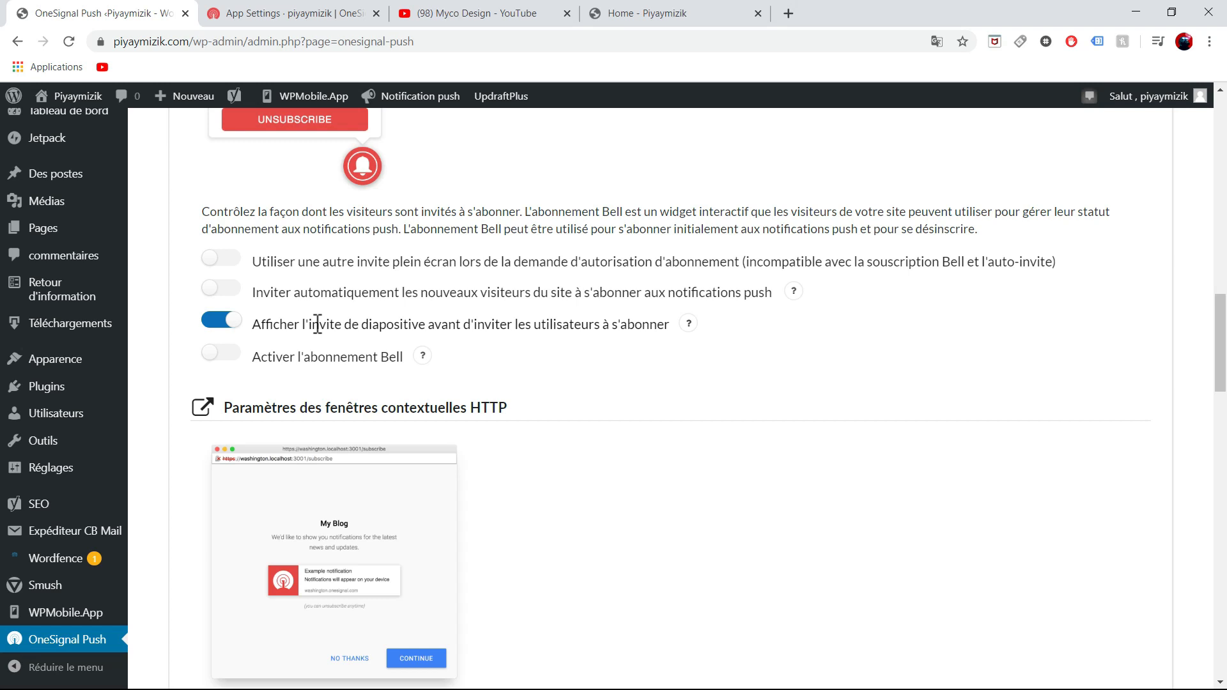
click(230, 321)
Step: Try out the Bell subscription option, switch it off again and re-enable automatic prompting of new visitors
click(219, 357)
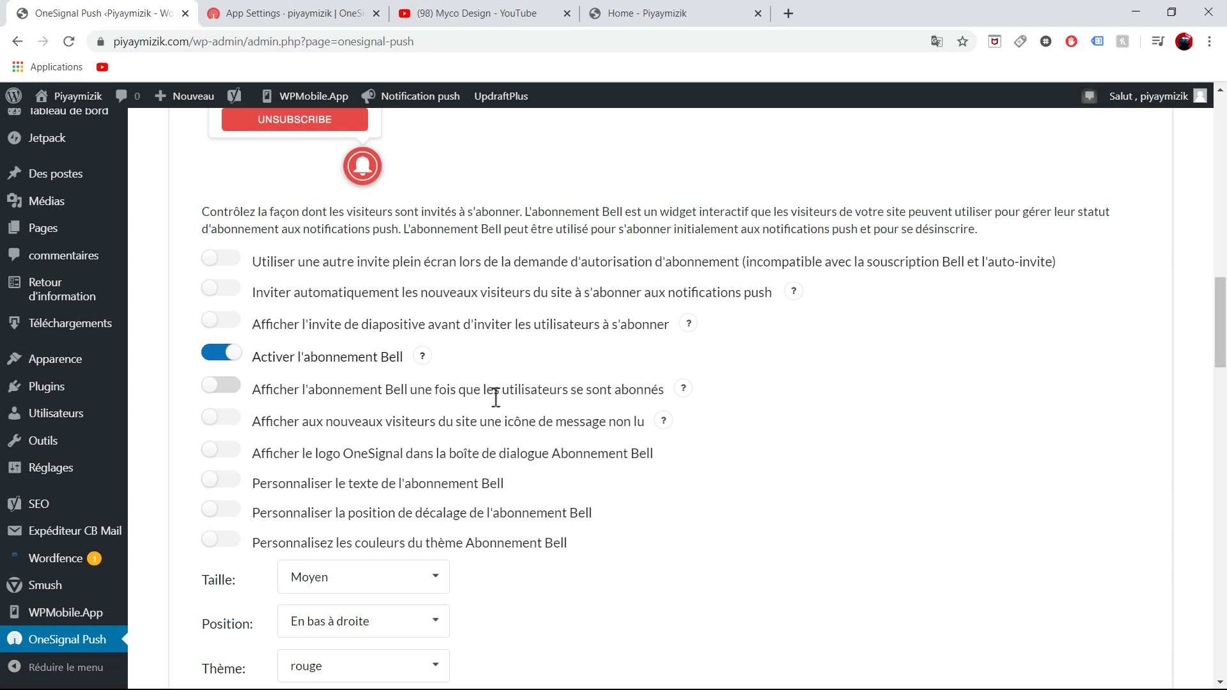
click(231, 356)
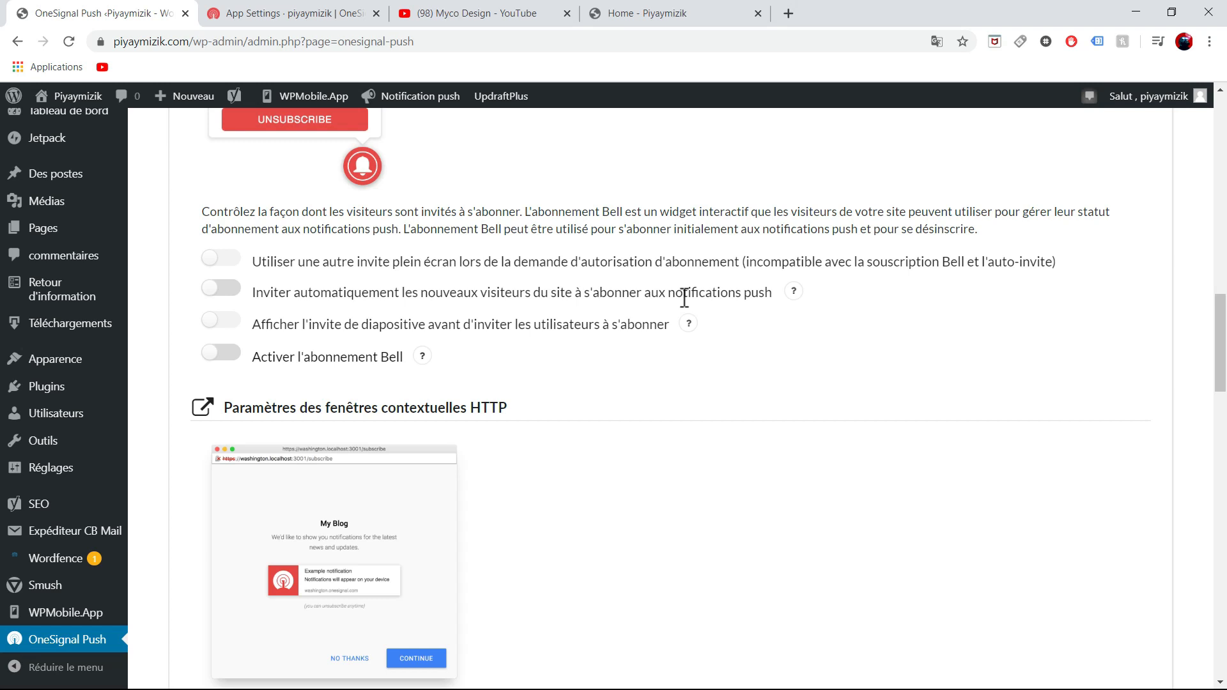
click(223, 291)
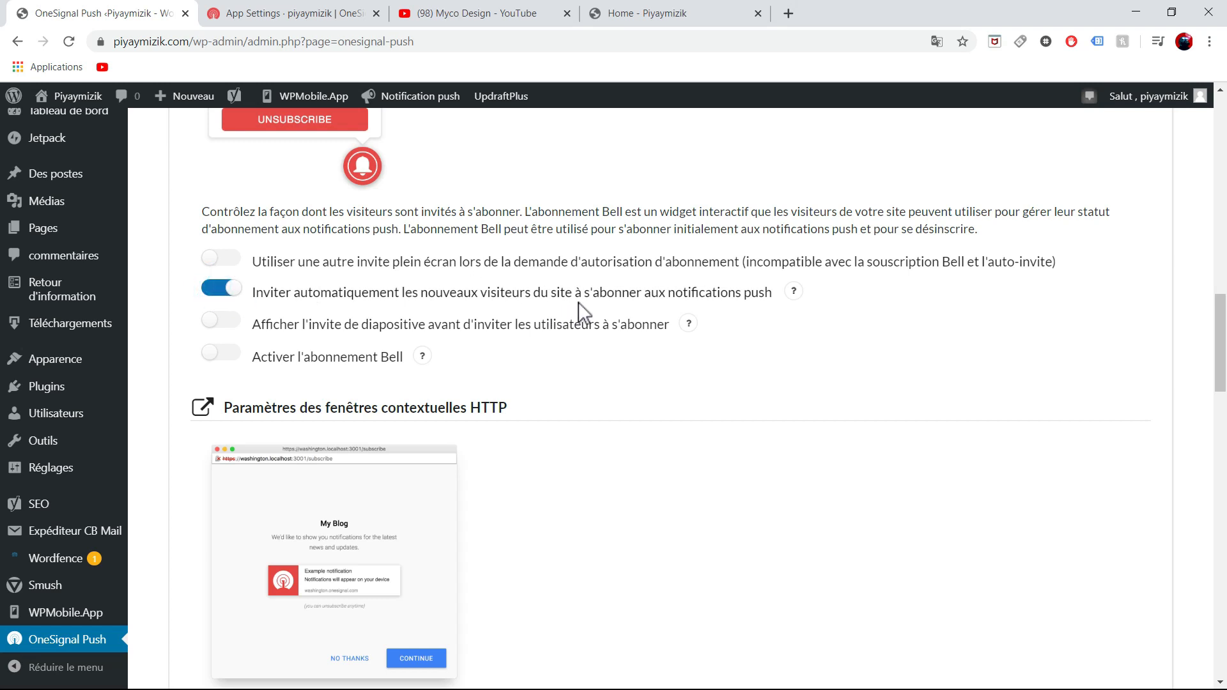
Step: Review the HTTP pop-up prompt text fields and the welcome notification settings, including the explanation of the welcome notification
mouse_move(794, 297)
drag(1222, 330, 1224, 443)
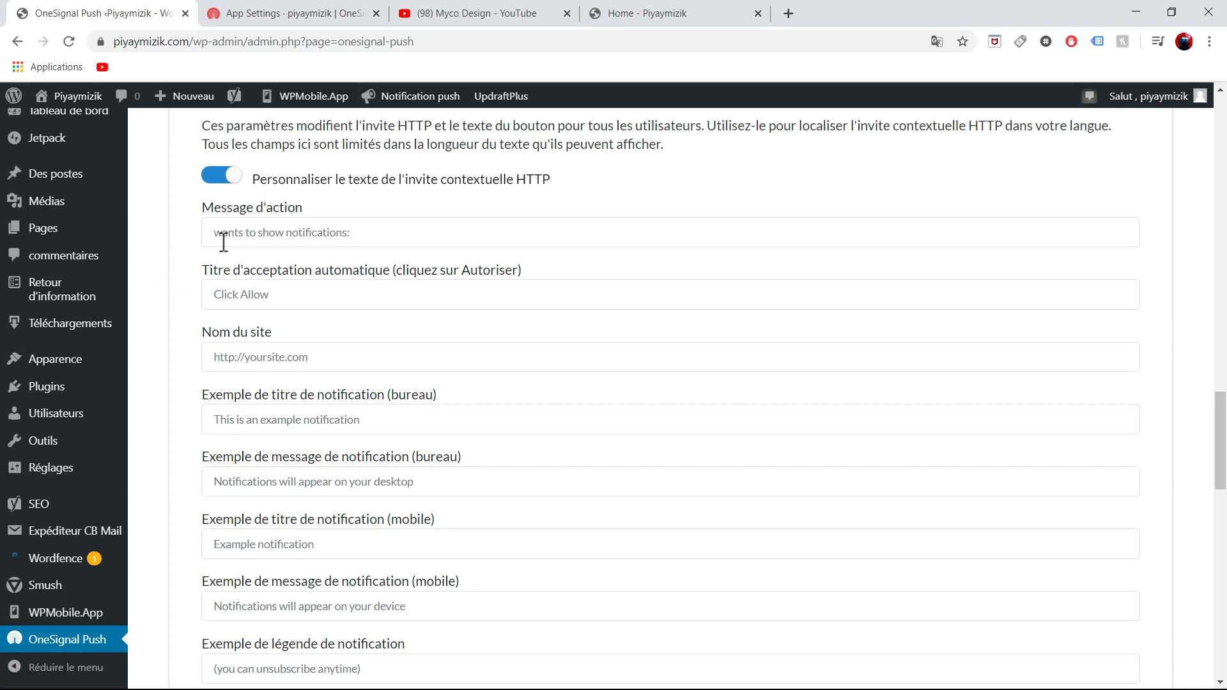
click(357, 225)
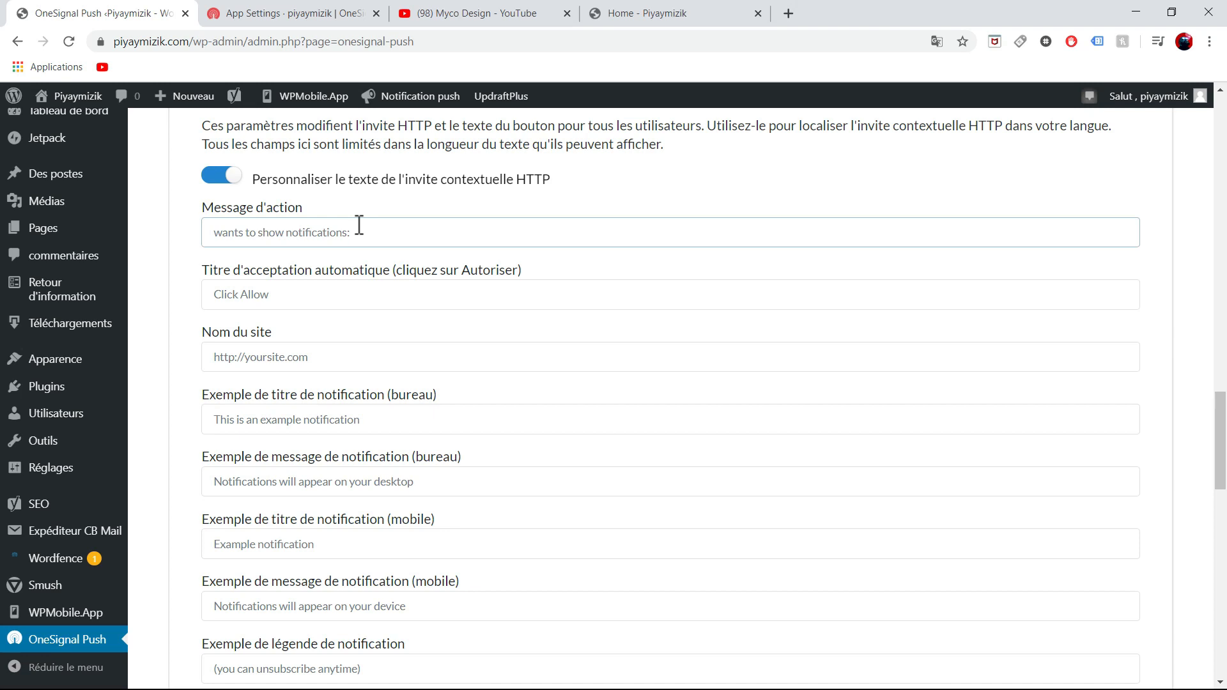
click(352, 195)
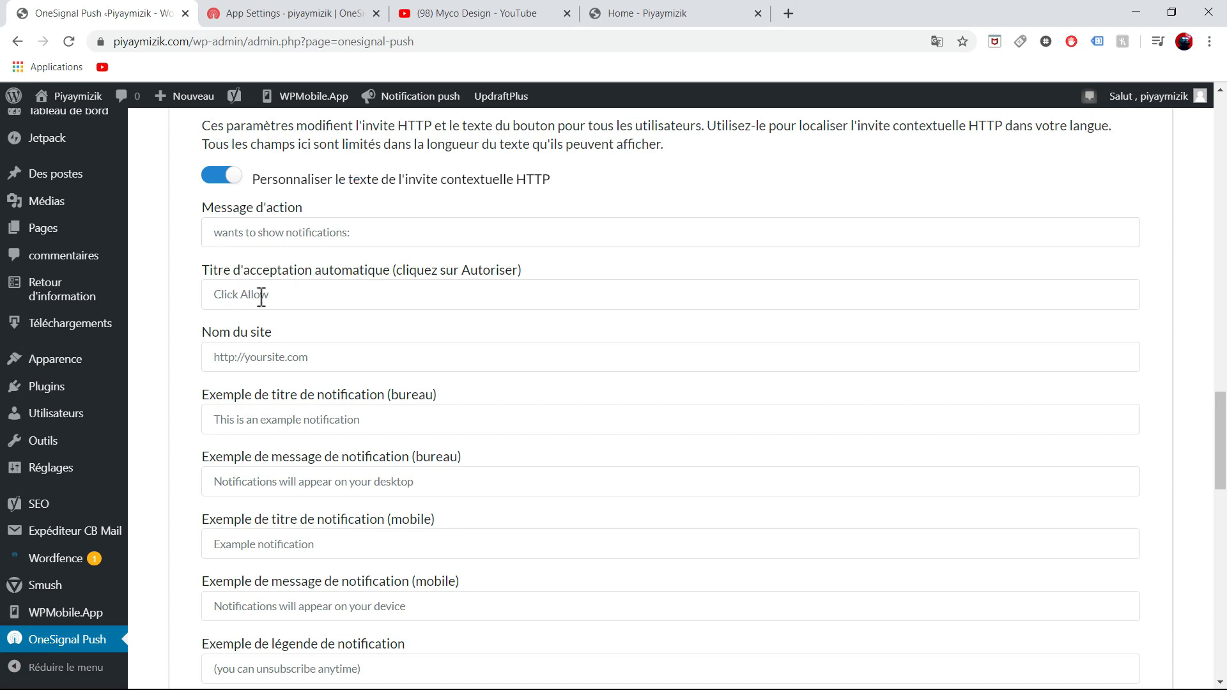
click(282, 295)
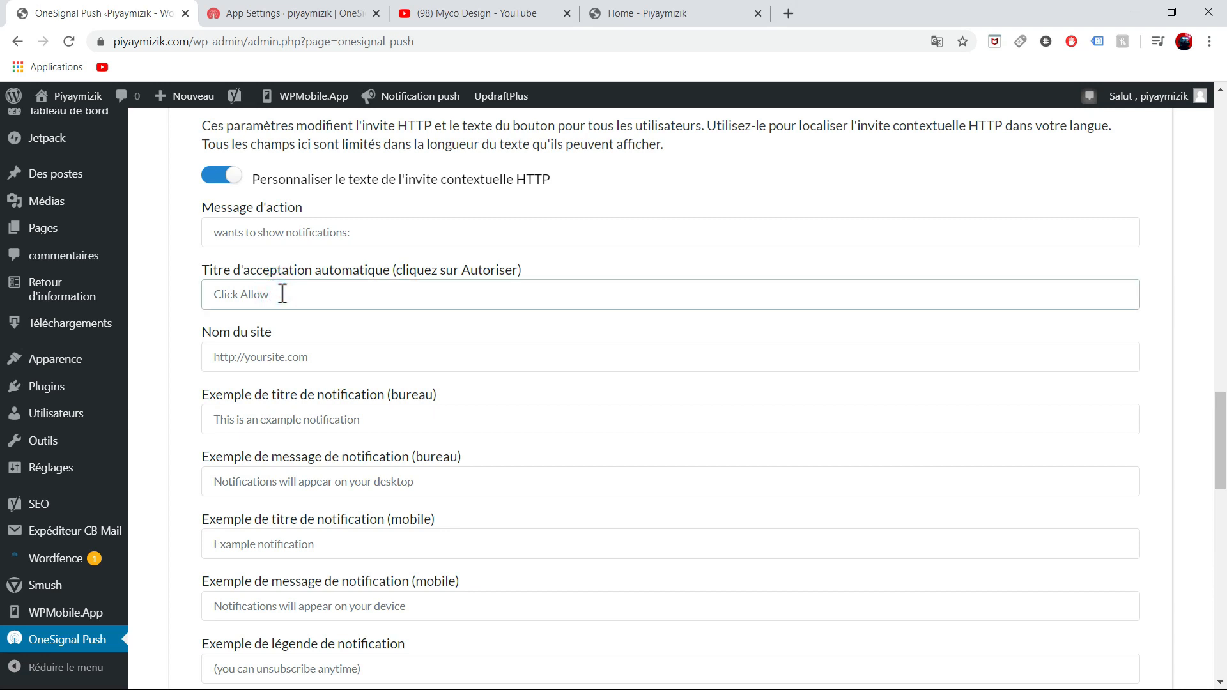
click(199, 331)
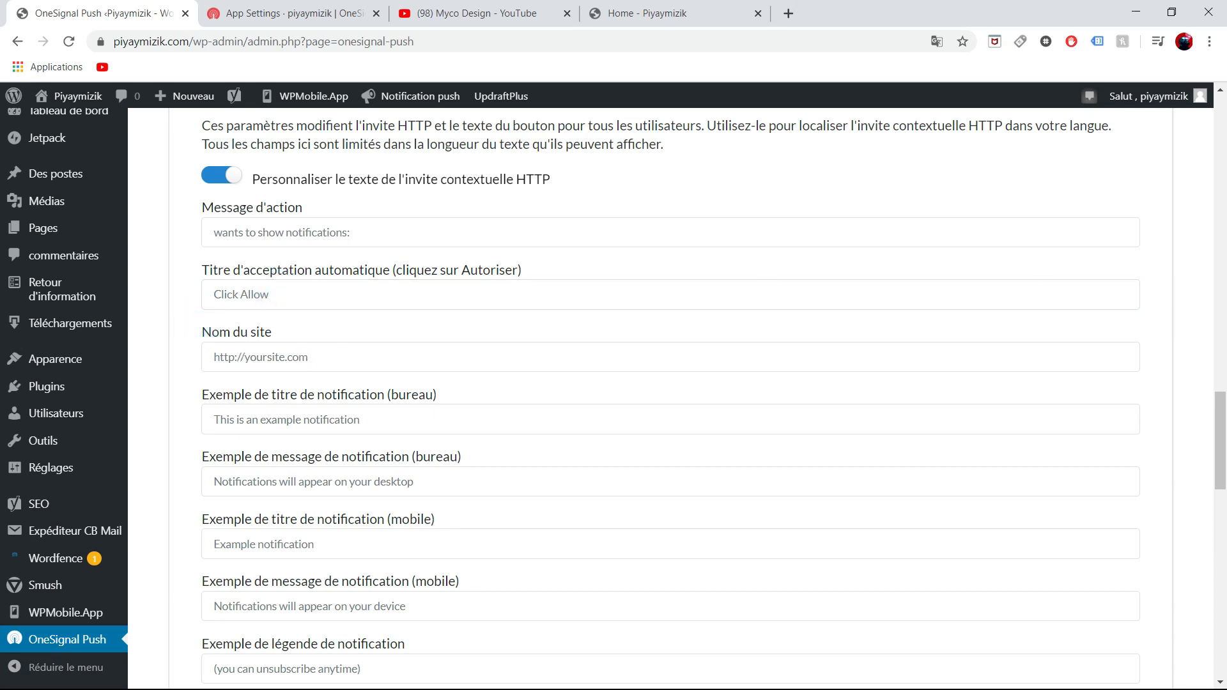
scroll(1224, 484, down, 2)
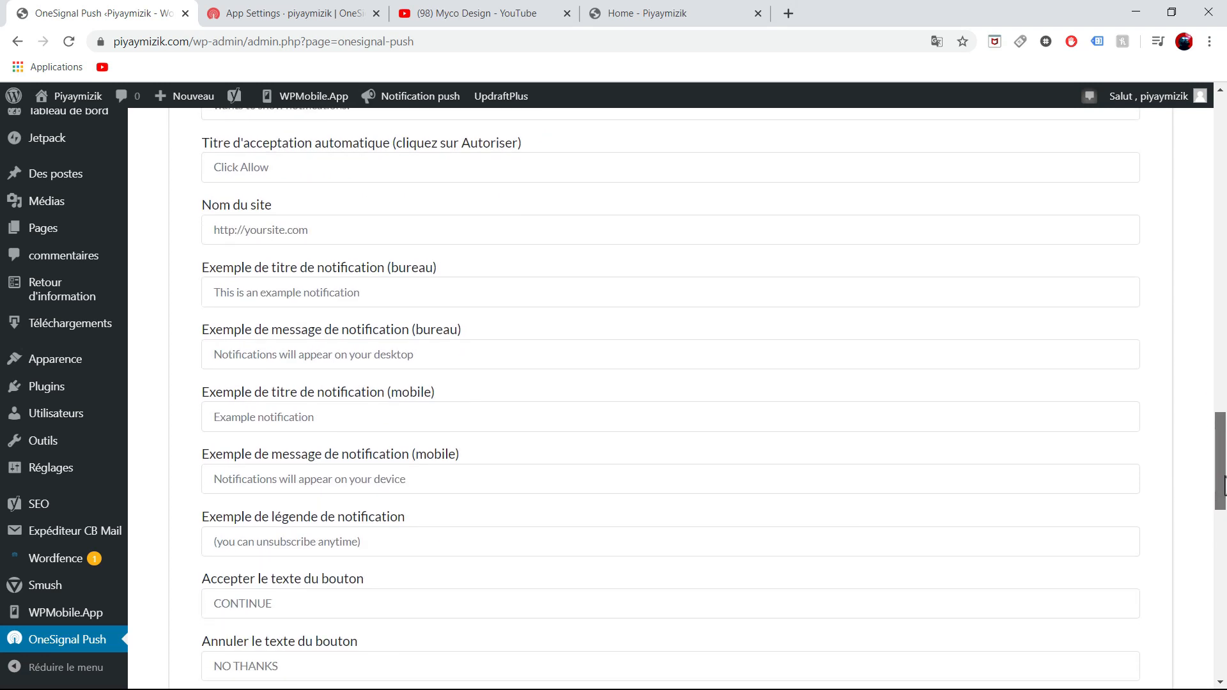
scroll(1224, 484, down, 1)
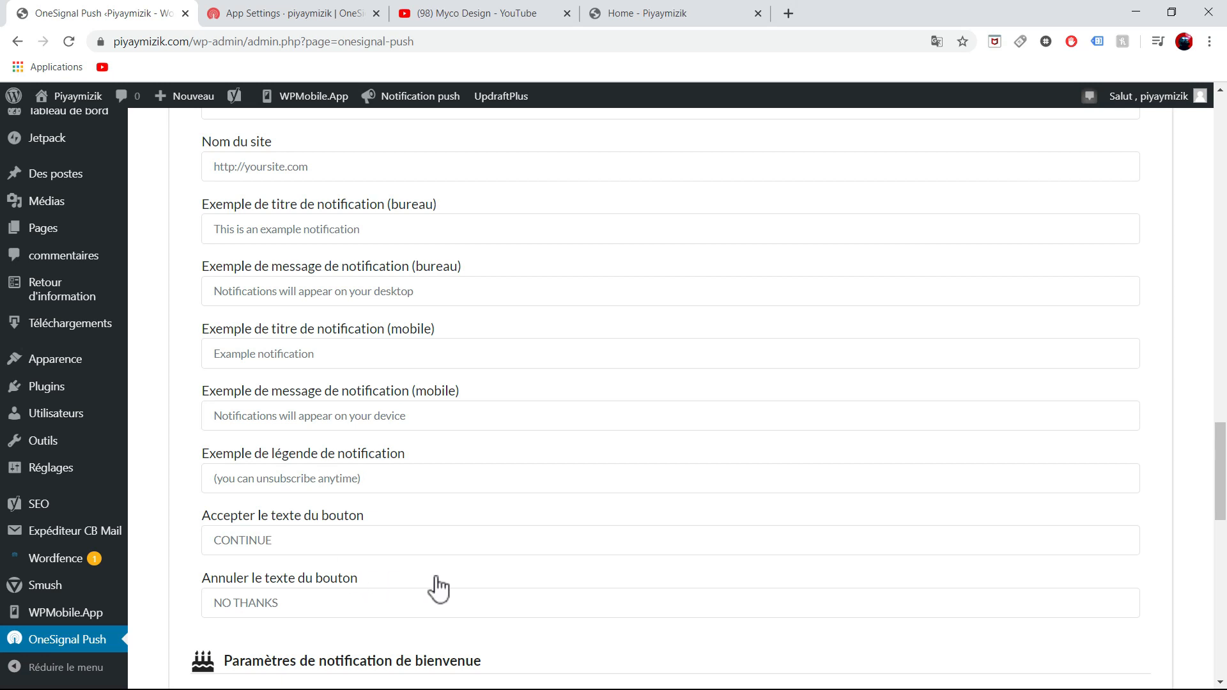
scroll(1221, 473, down, 3)
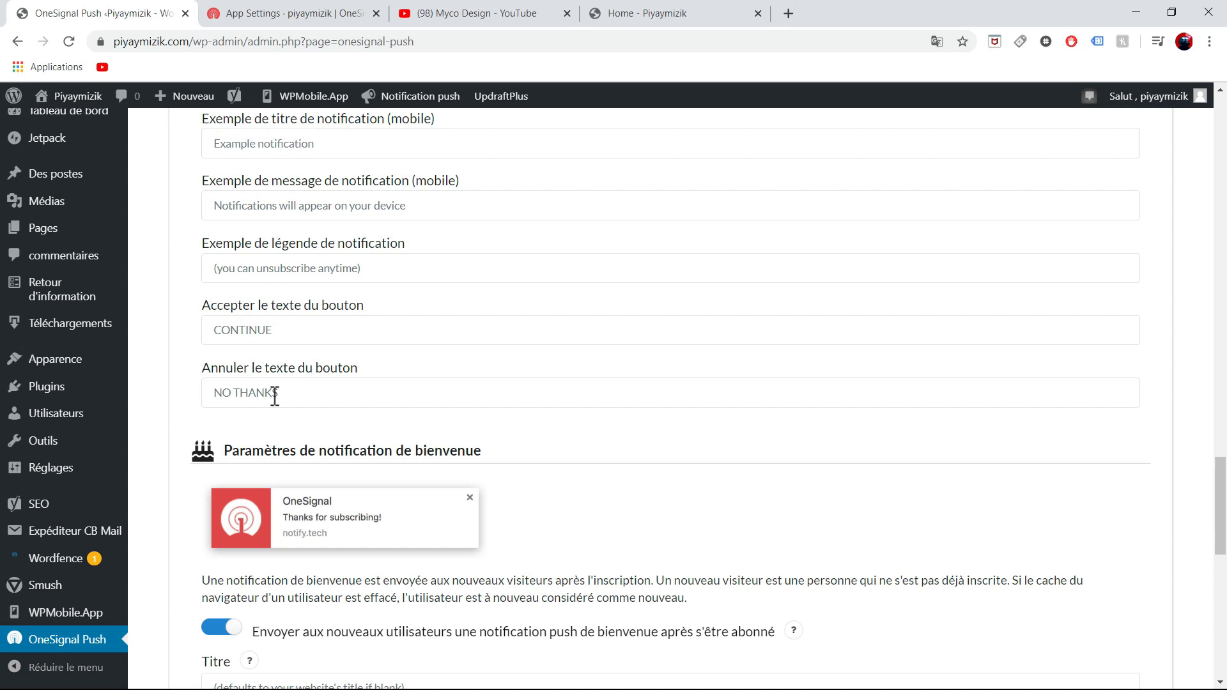
drag(1220, 473, 1222, 508)
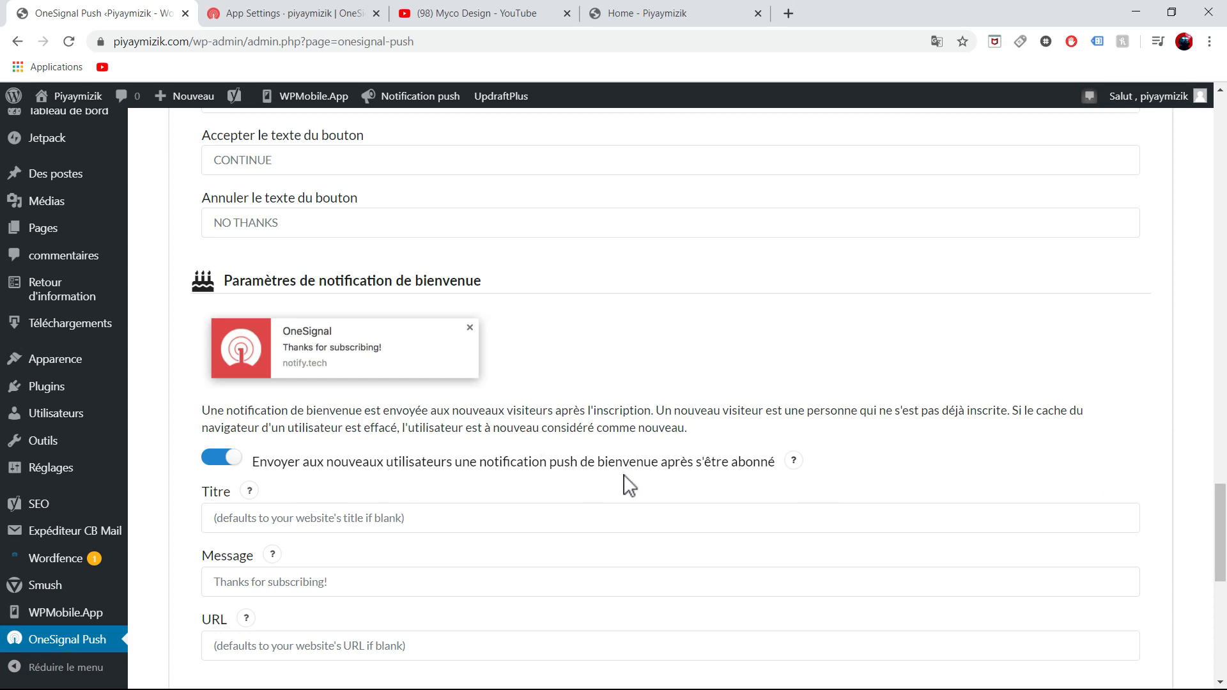
mouse_move(794, 472)
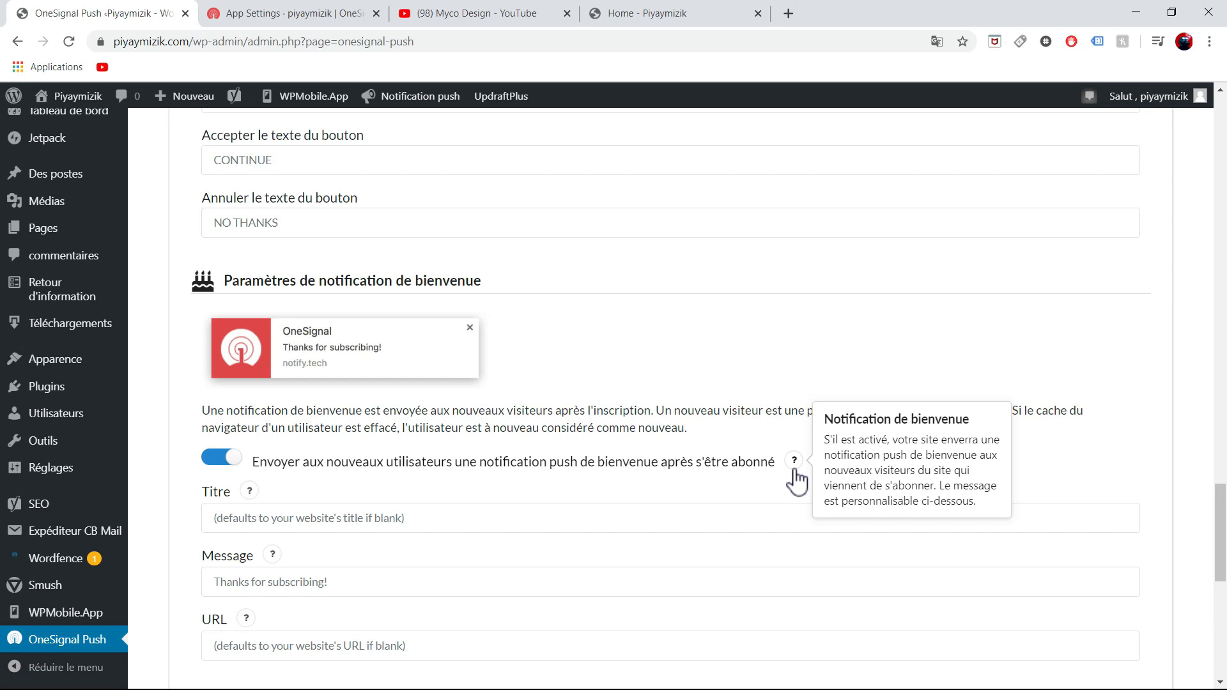
drag(1221, 534, 1222, 560)
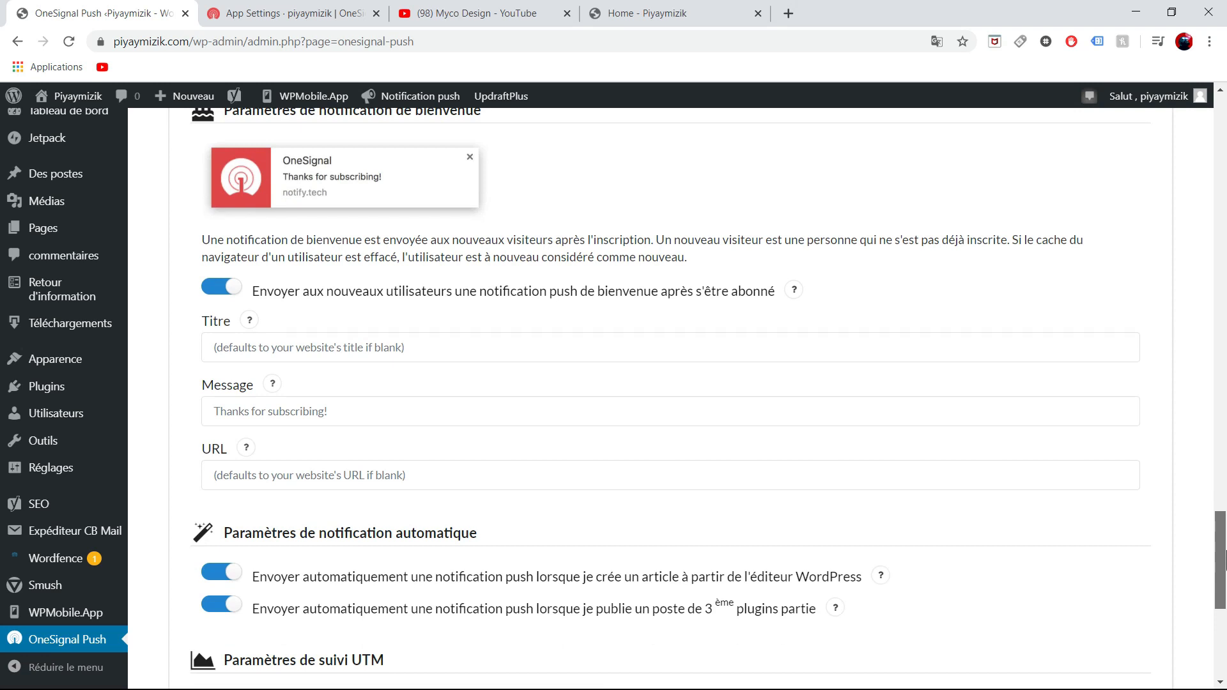
Step: Check the website's home page, and review the plugin's welcome message, automatic notification, UTM tracking and advanced settings
click(644, 13)
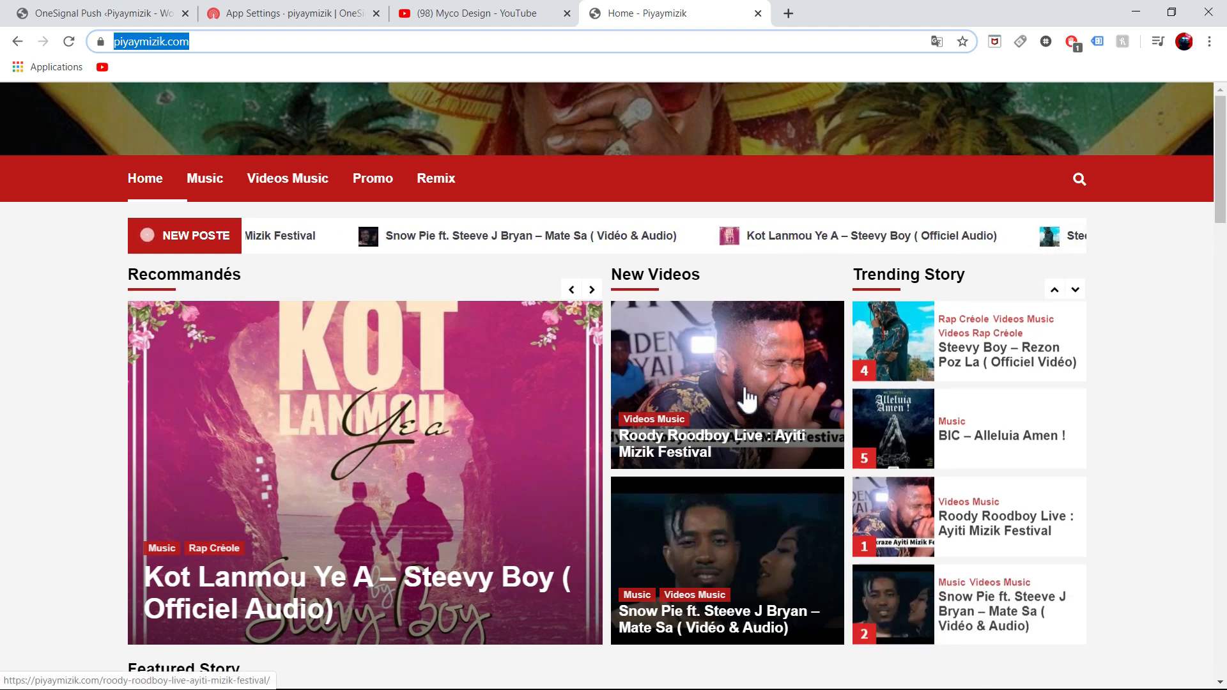
click(1221, 110)
mouse_move(1221, 109)
mouse_down()
mouse_move(1225, 157)
mouse_move(1222, 110)
mouse_up()
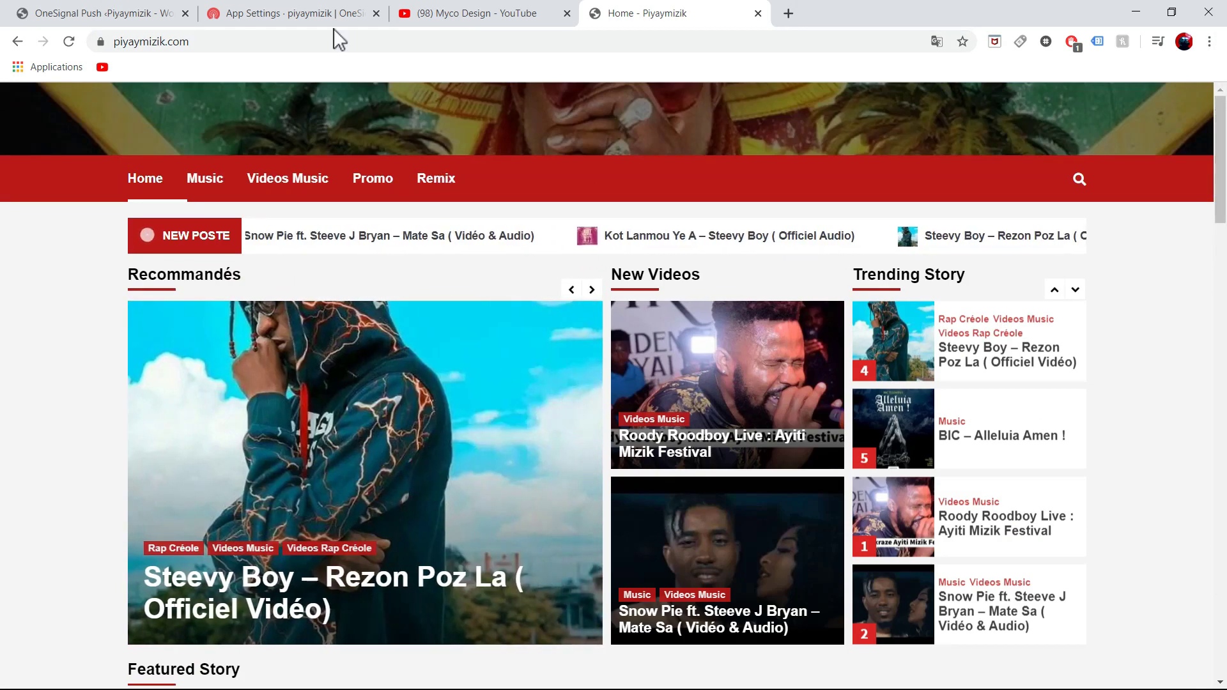
click(276, 16)
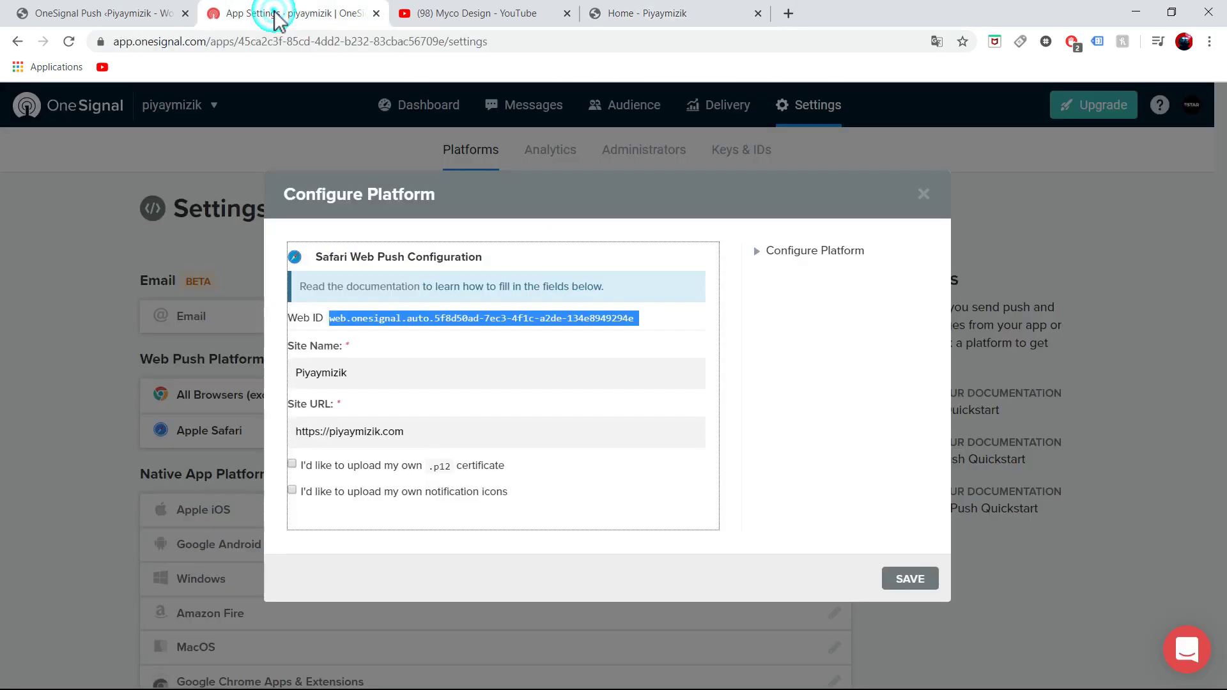
click(88, 13)
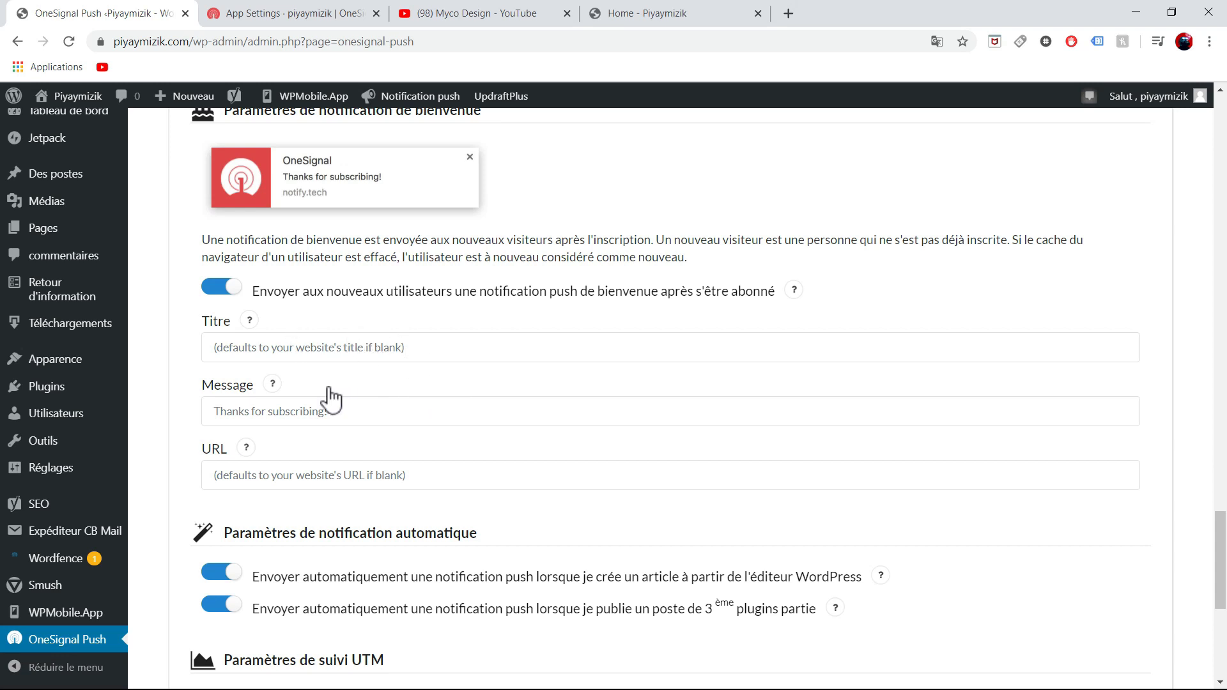
click(290, 413)
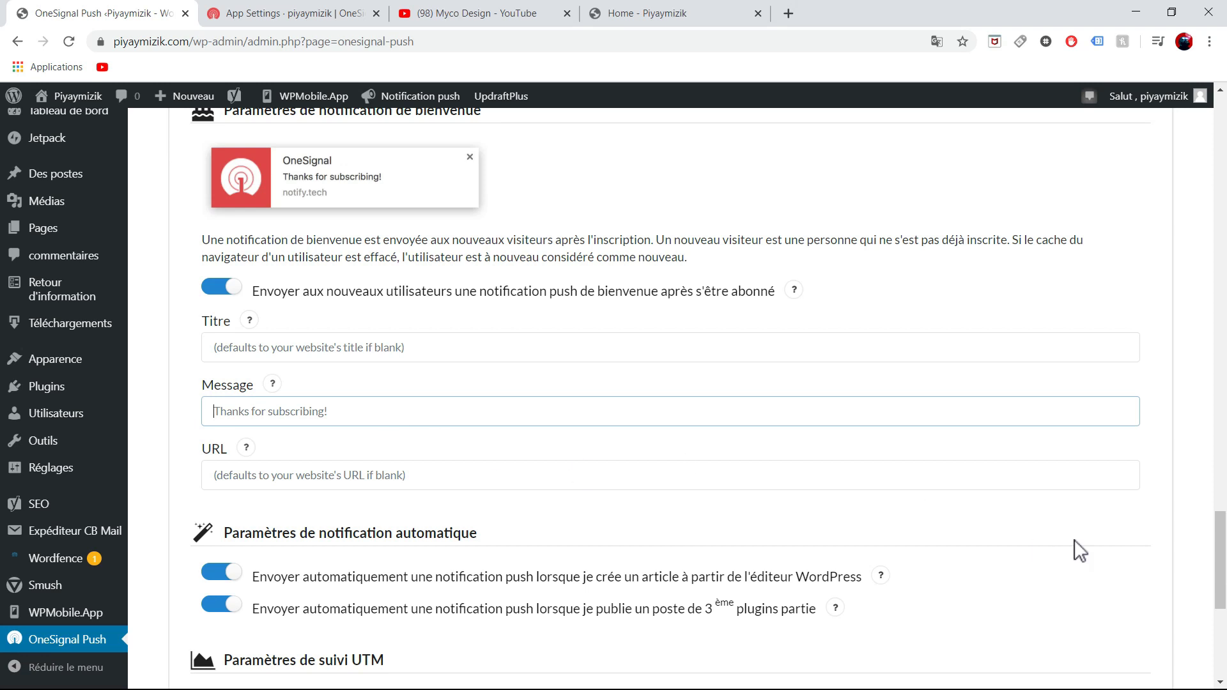
mouse_move(1222, 546)
mouse_down()
mouse_move(1224, 530)
mouse_move(1224, 569)
mouse_up()
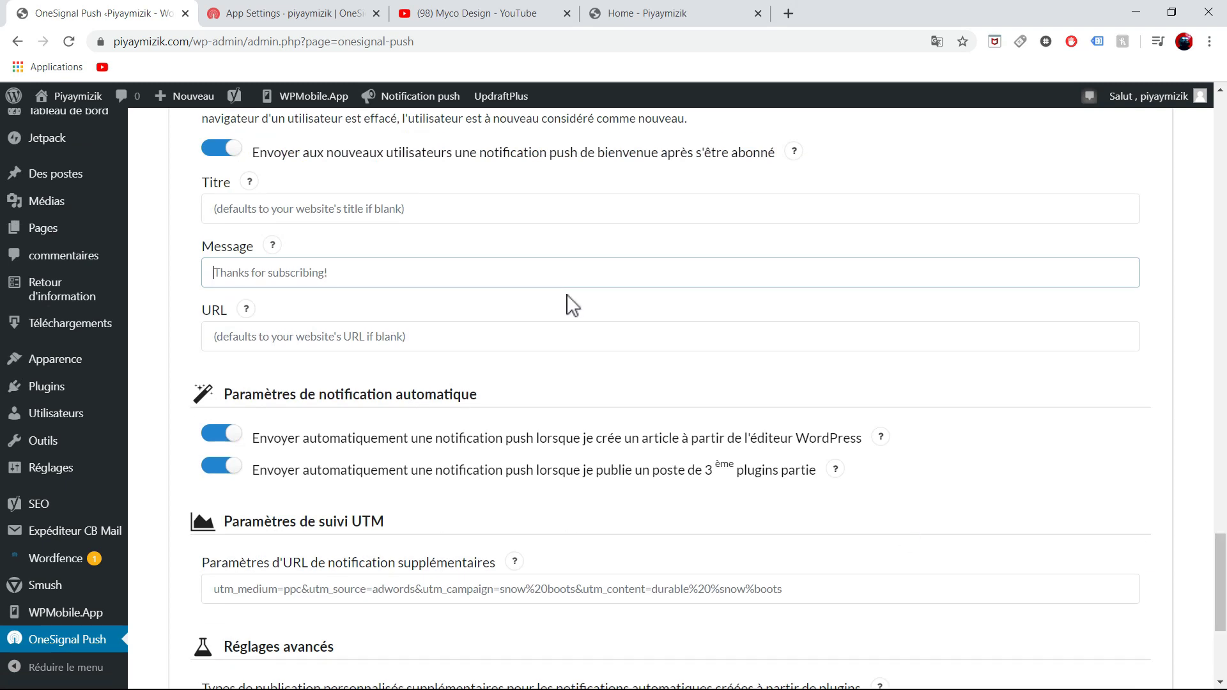
drag(1223, 563, 1220, 601)
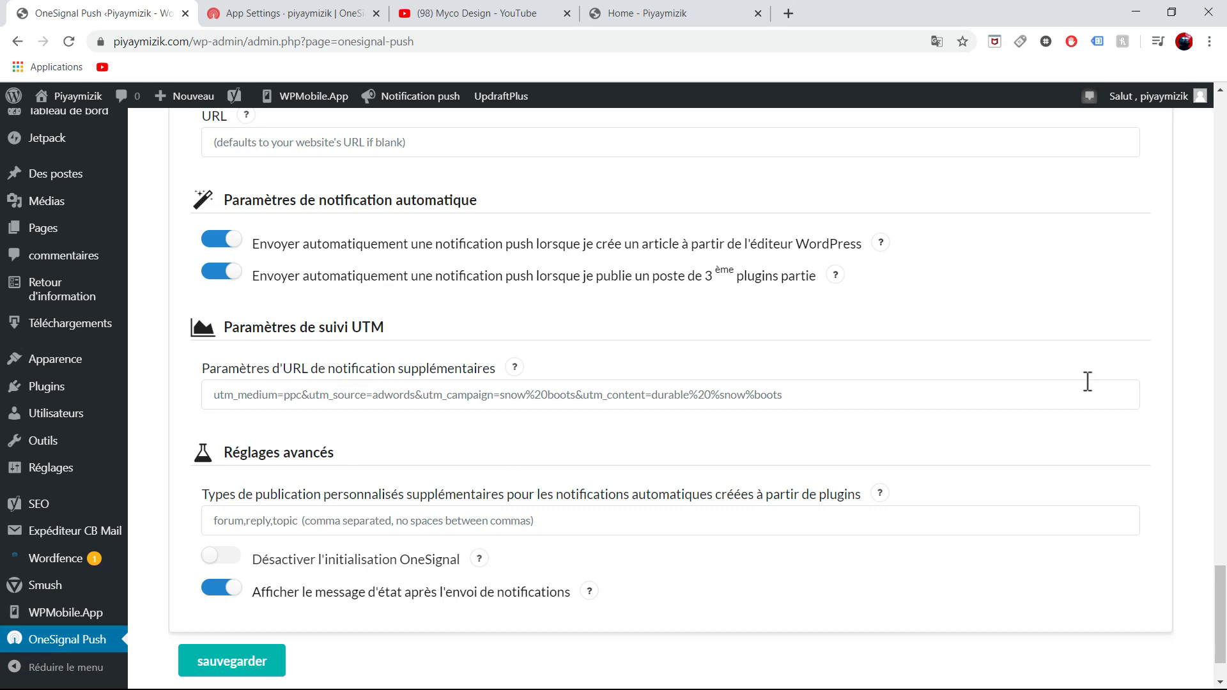
Step: Save the OneSignal plugin configuration
drag(1220, 636, 1223, 658)
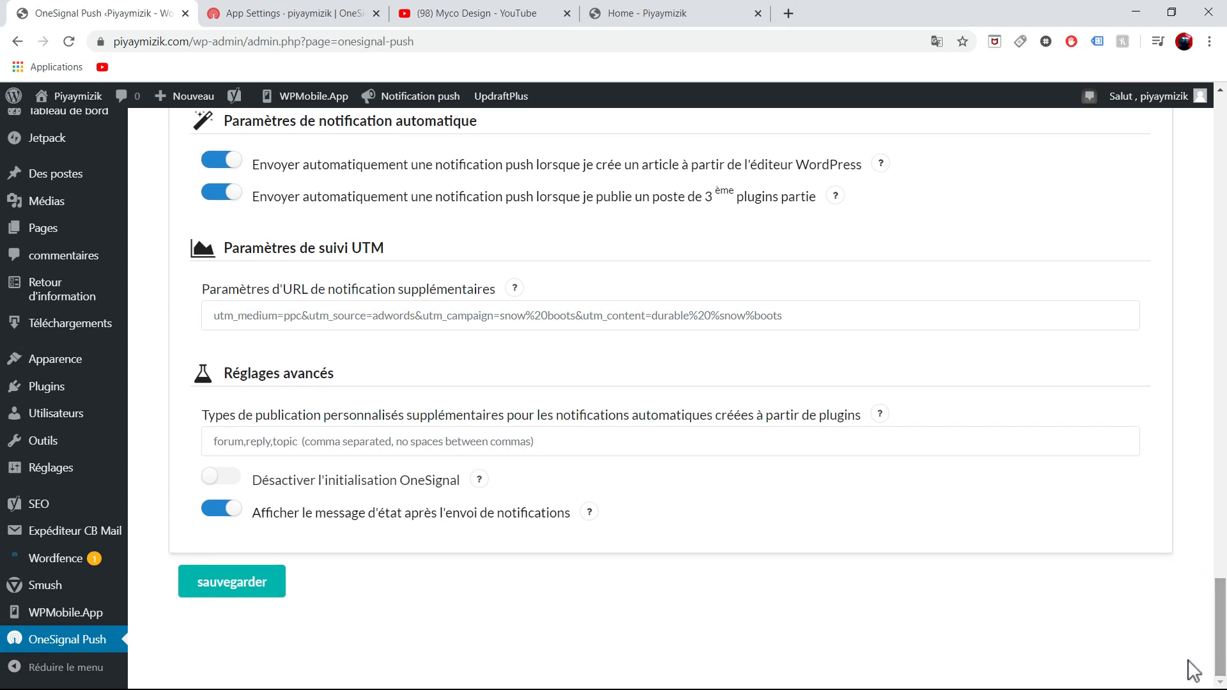
click(225, 589)
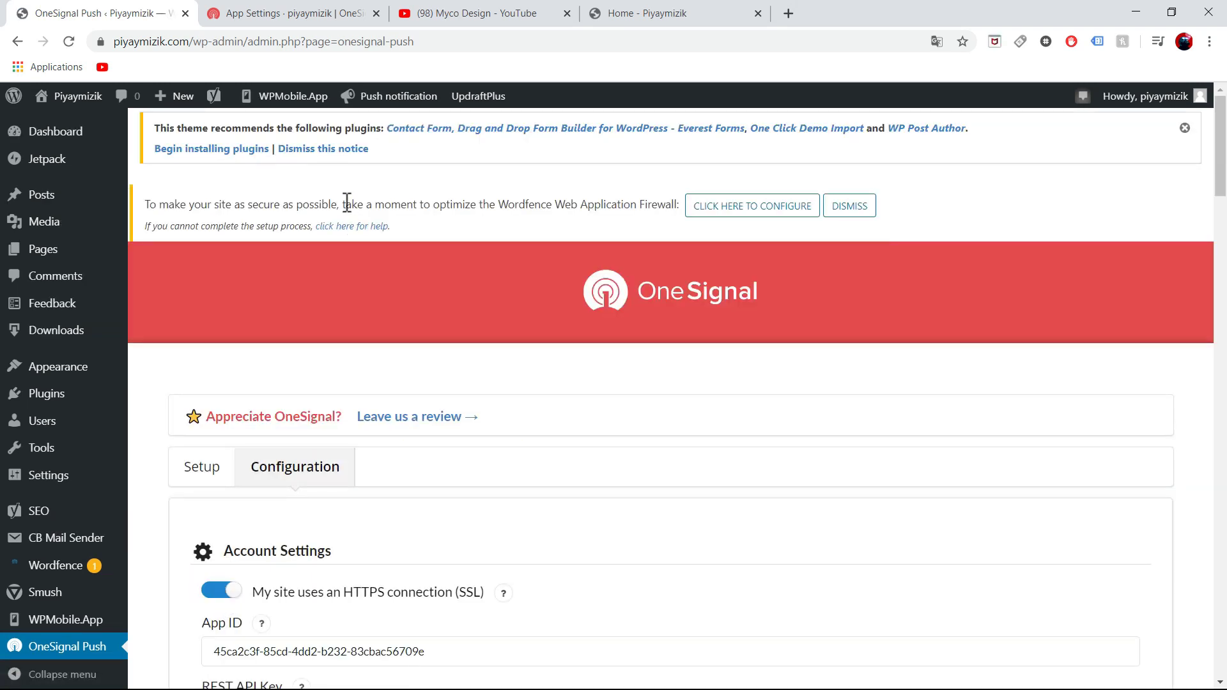
Step: Reload the Piyaymizik home page and allow piyaymizik.com to show notifications
click(613, 12)
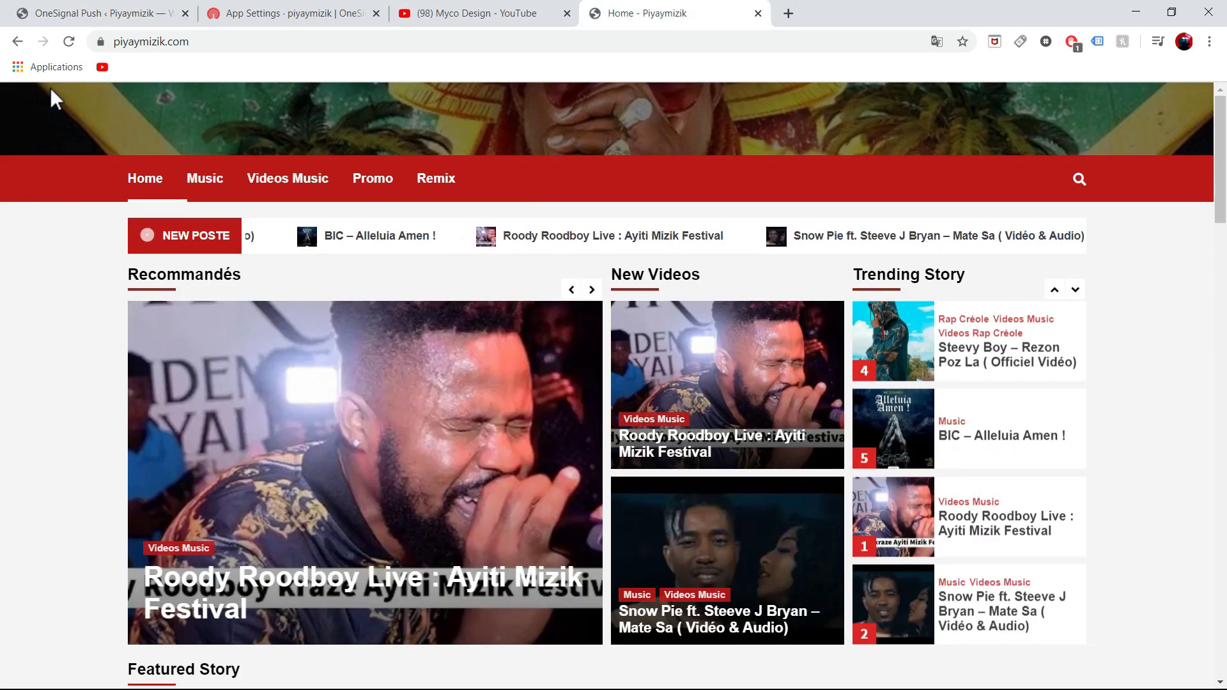
click(69, 43)
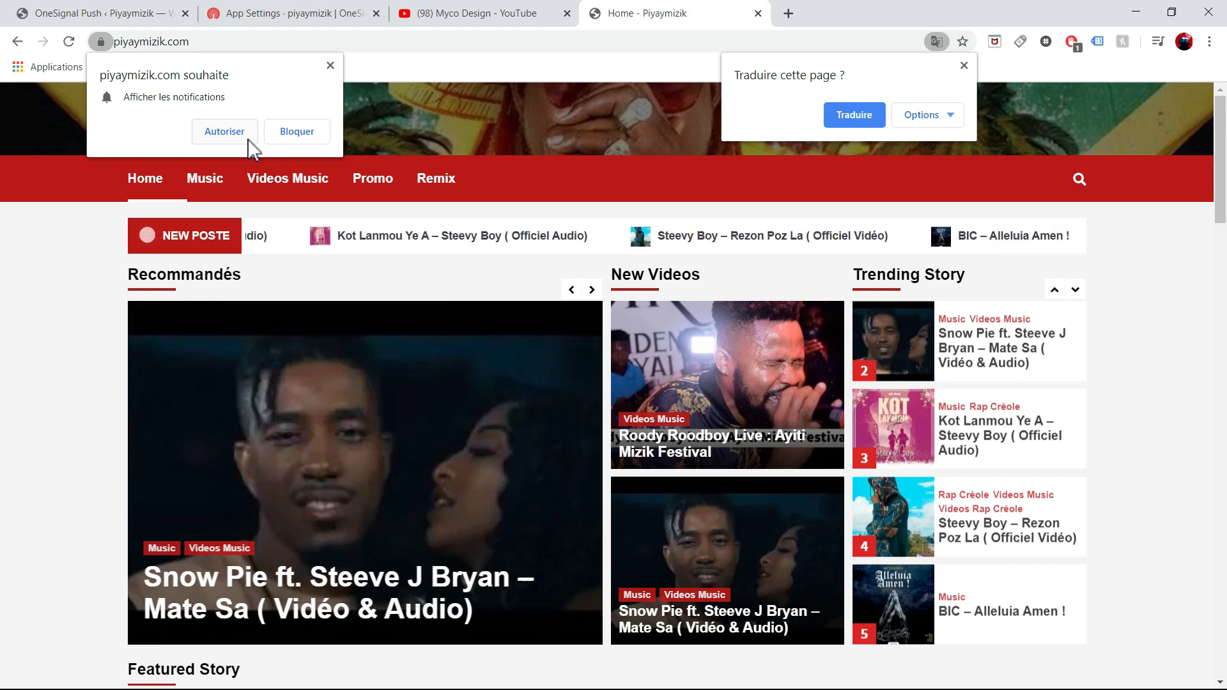
key(XF86AudioRaiseVolume)
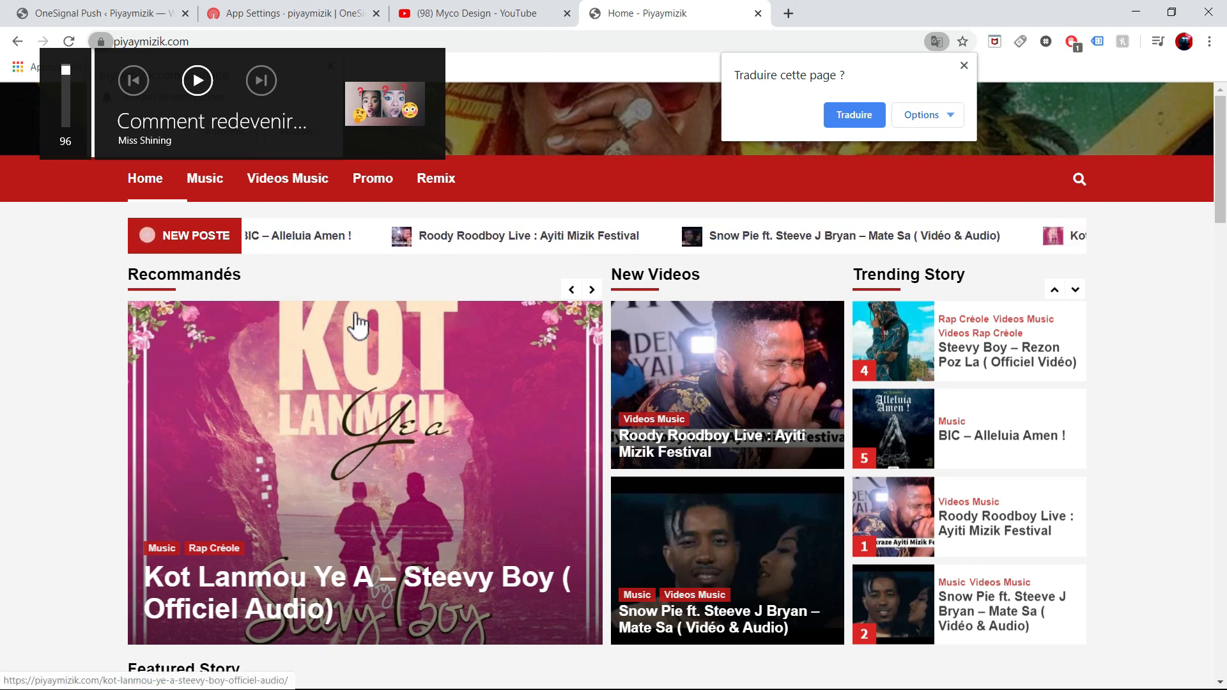
click(537, 53)
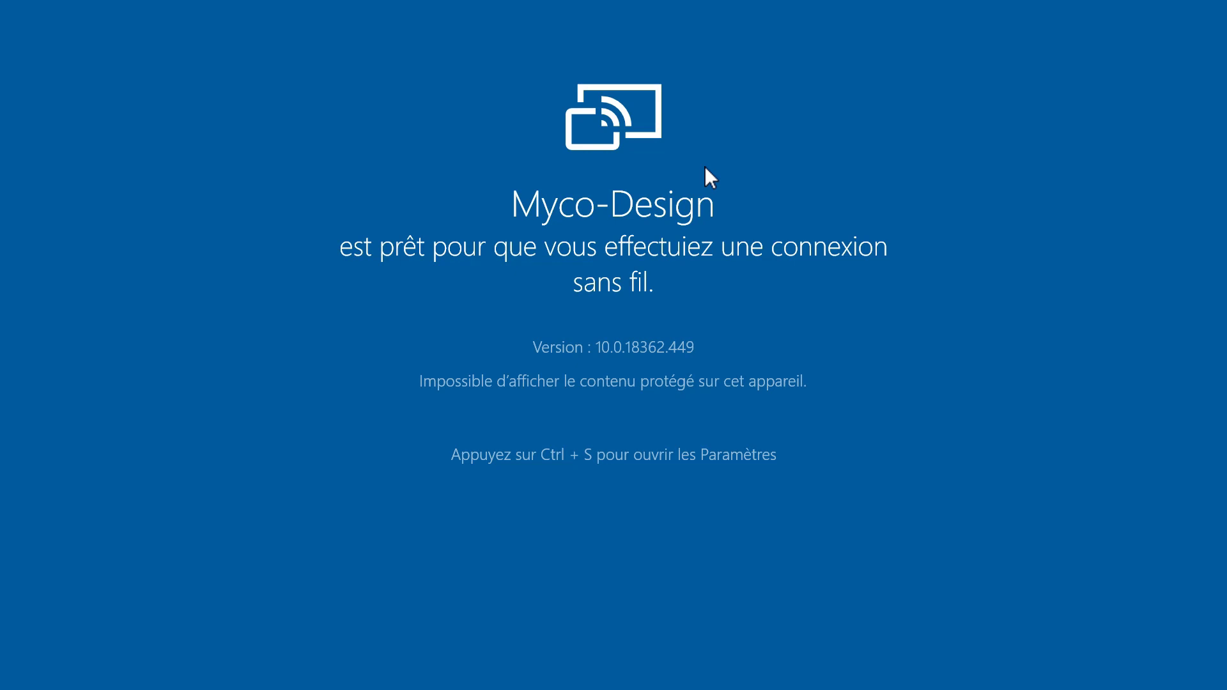
key(alt+F4)
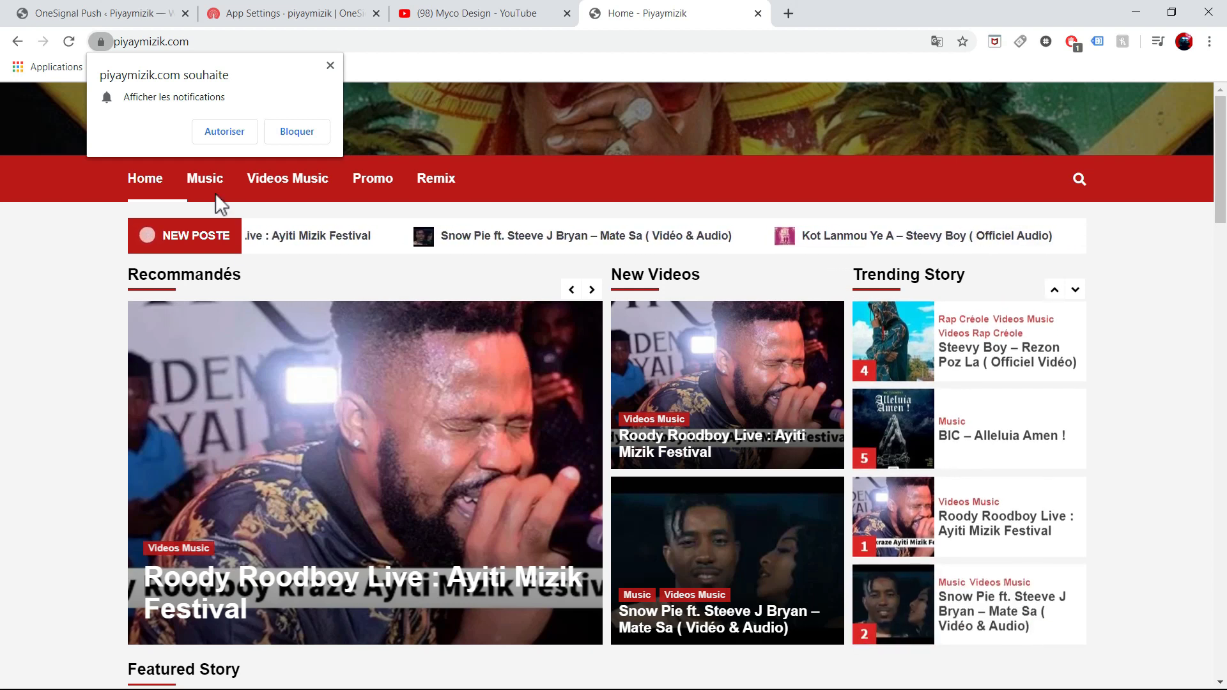
click(224, 132)
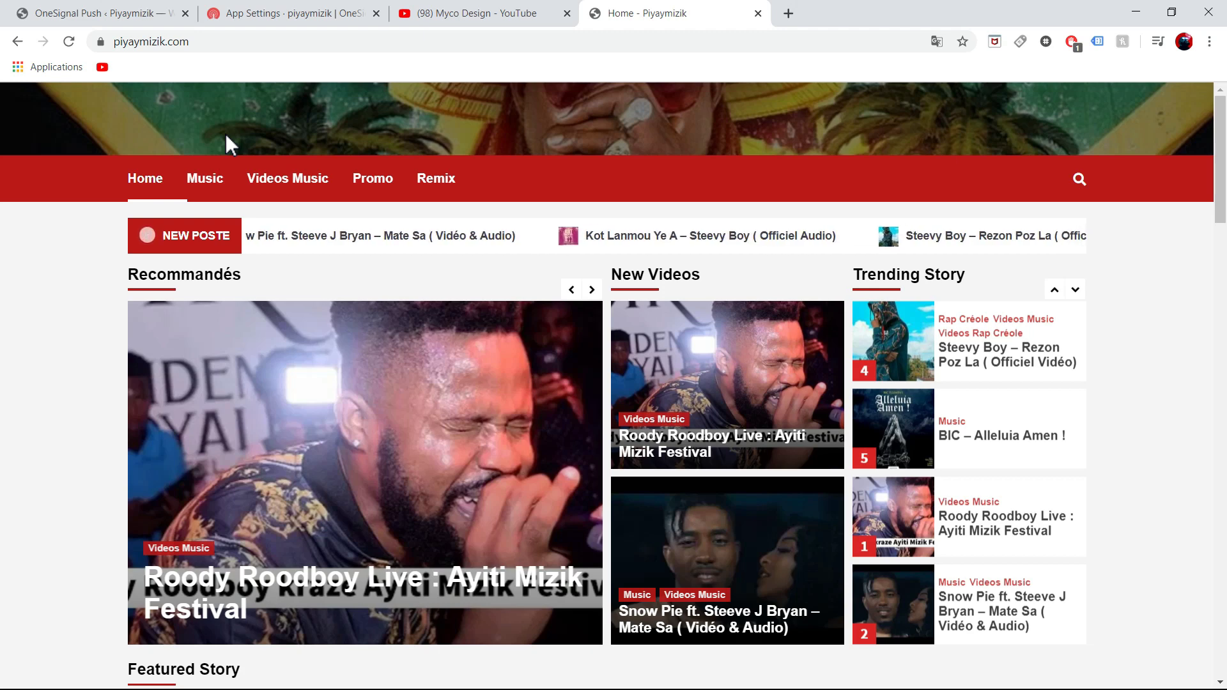
Step: Mirror the phone's screen and examine the mobile version of the piyaymizik.com home page
key(super+k)
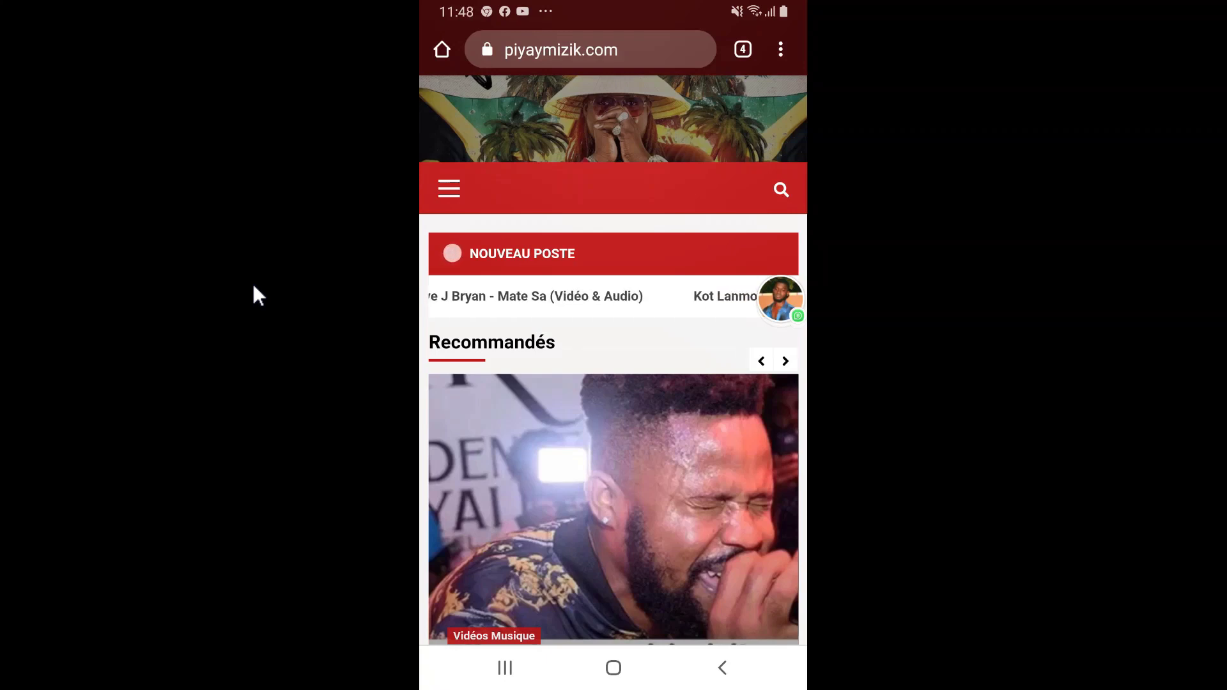
scroll(613, 358, down, 4)
scroll(613, 358, down, 5)
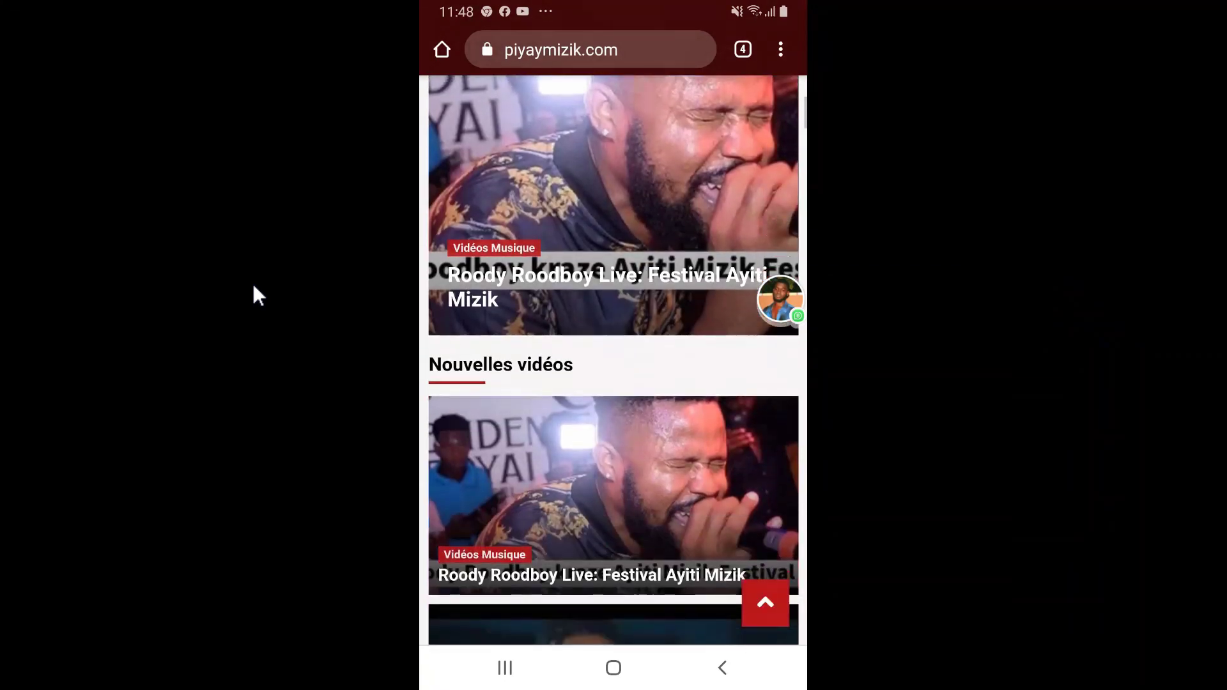
scroll(614, 358, down, 4)
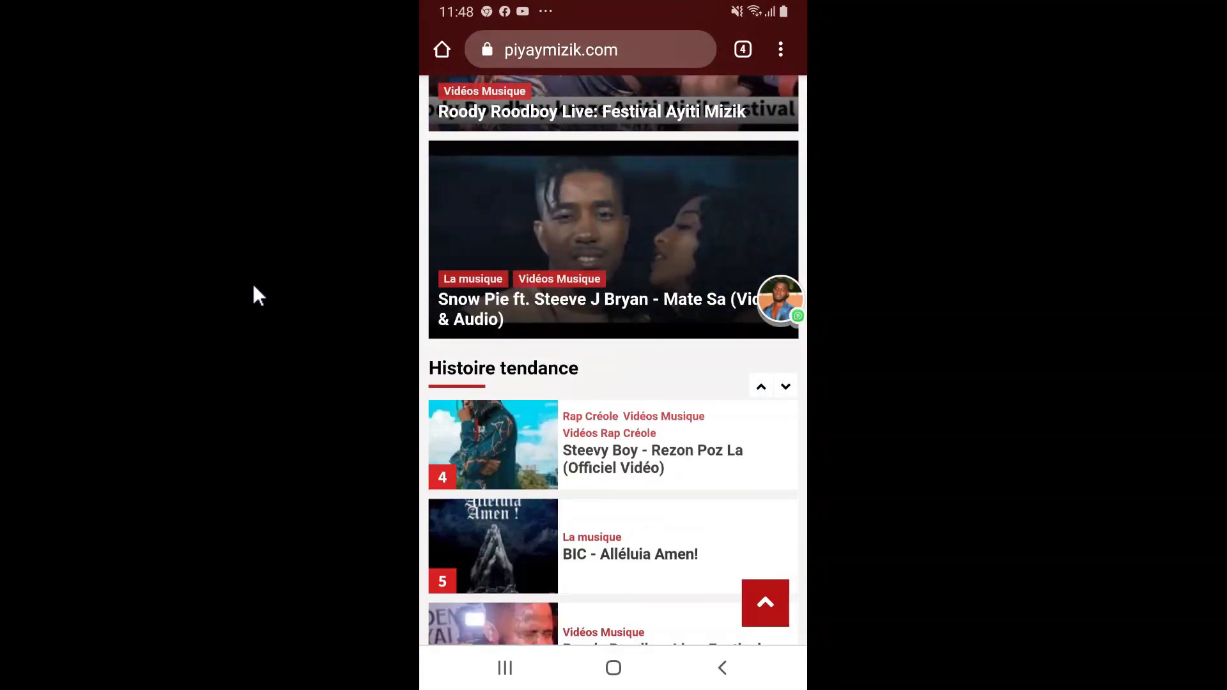
scroll(614, 358, down, 5)
scroll(614, 358, down, 3)
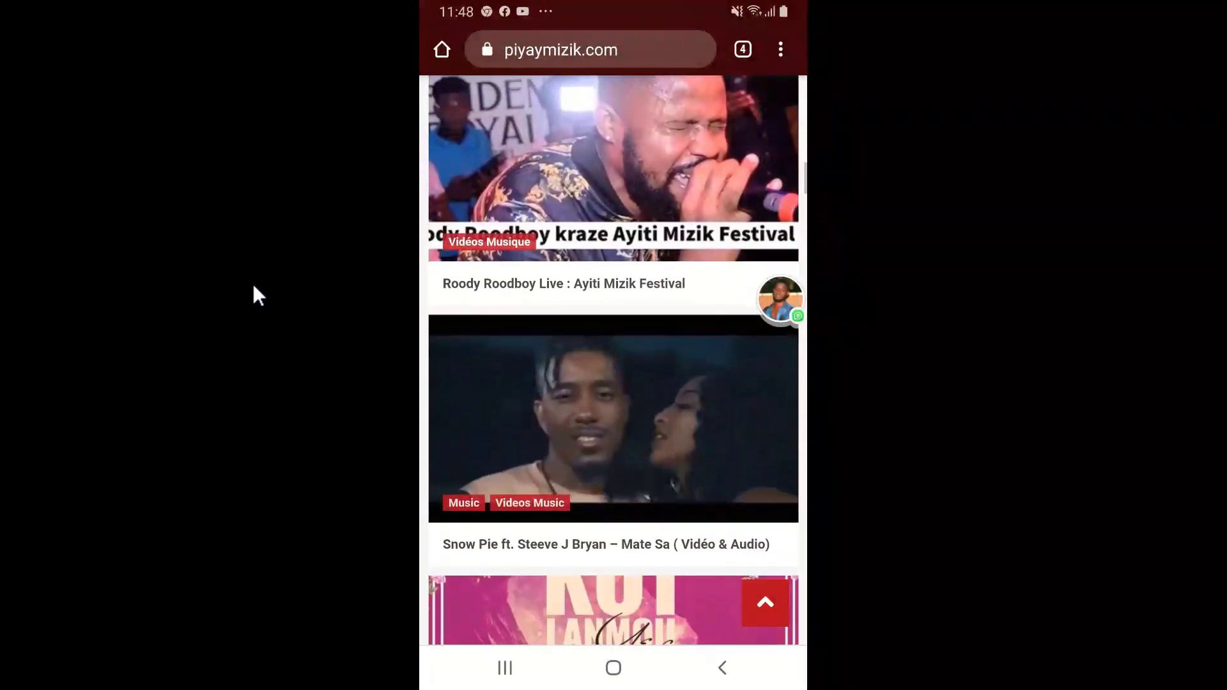
scroll(613, 358, up, 9)
scroll(613, 358, up, 10)
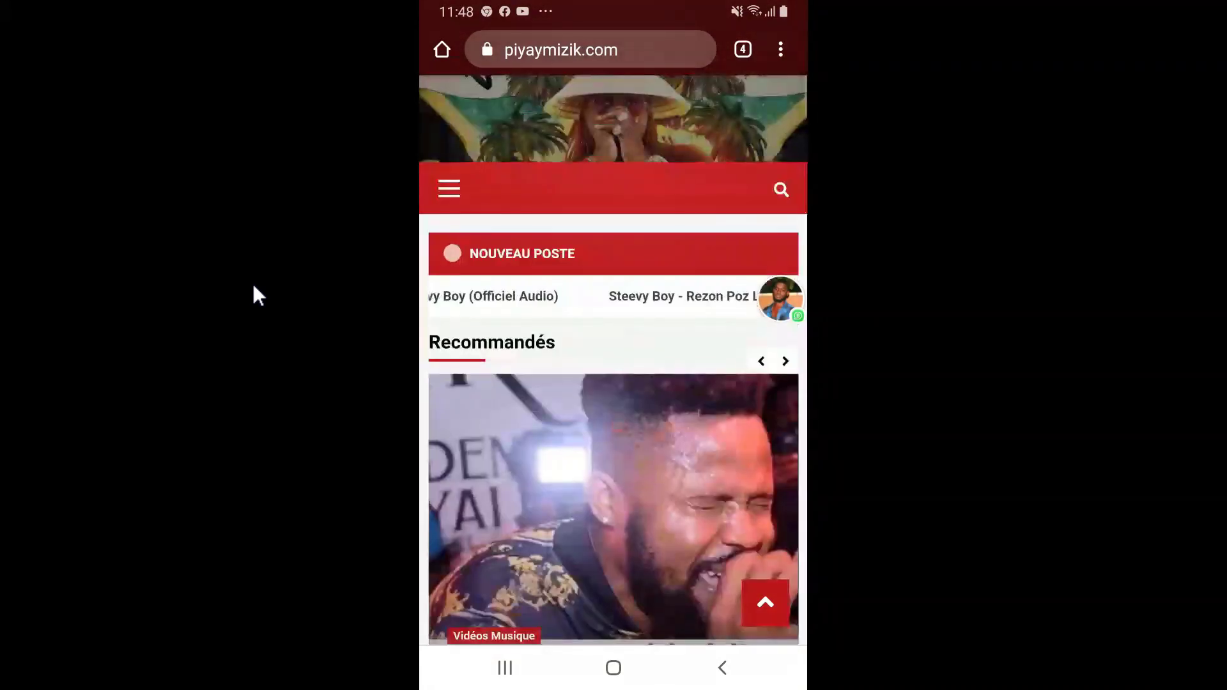
scroll(613, 358, up, 3)
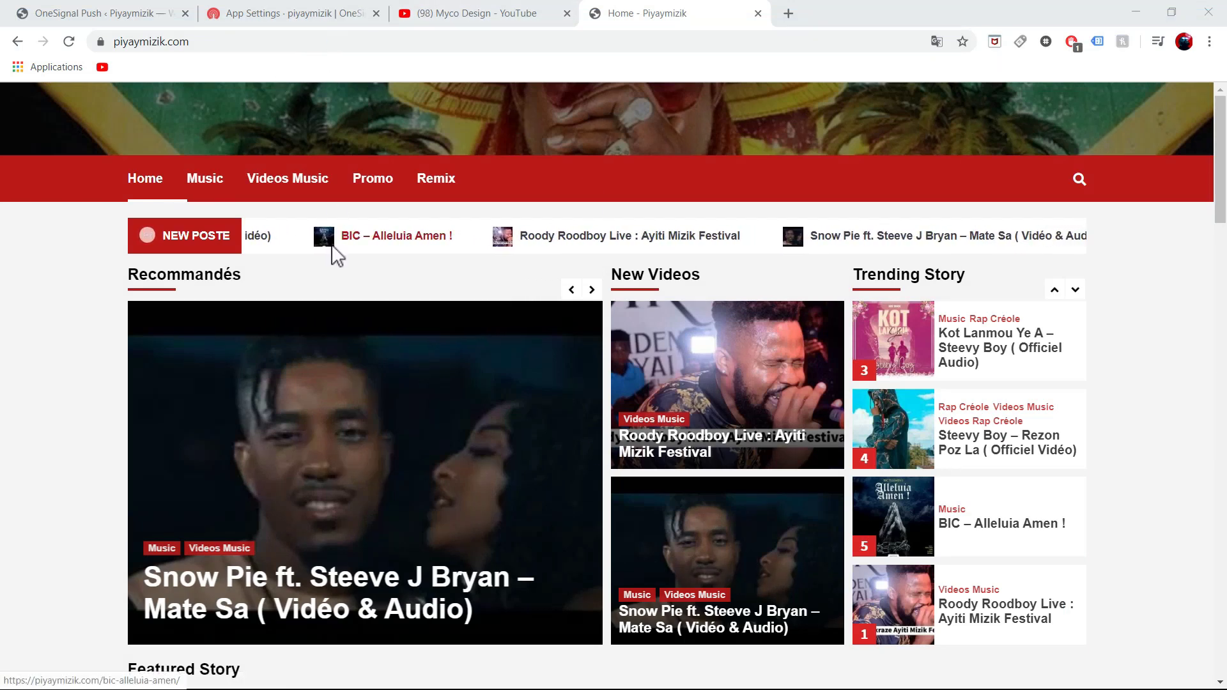
Step: Open the post "Roody Roodboy Live : Ayiti Mizik Festival" for editing from the list of all WordPress posts
click(117, 9)
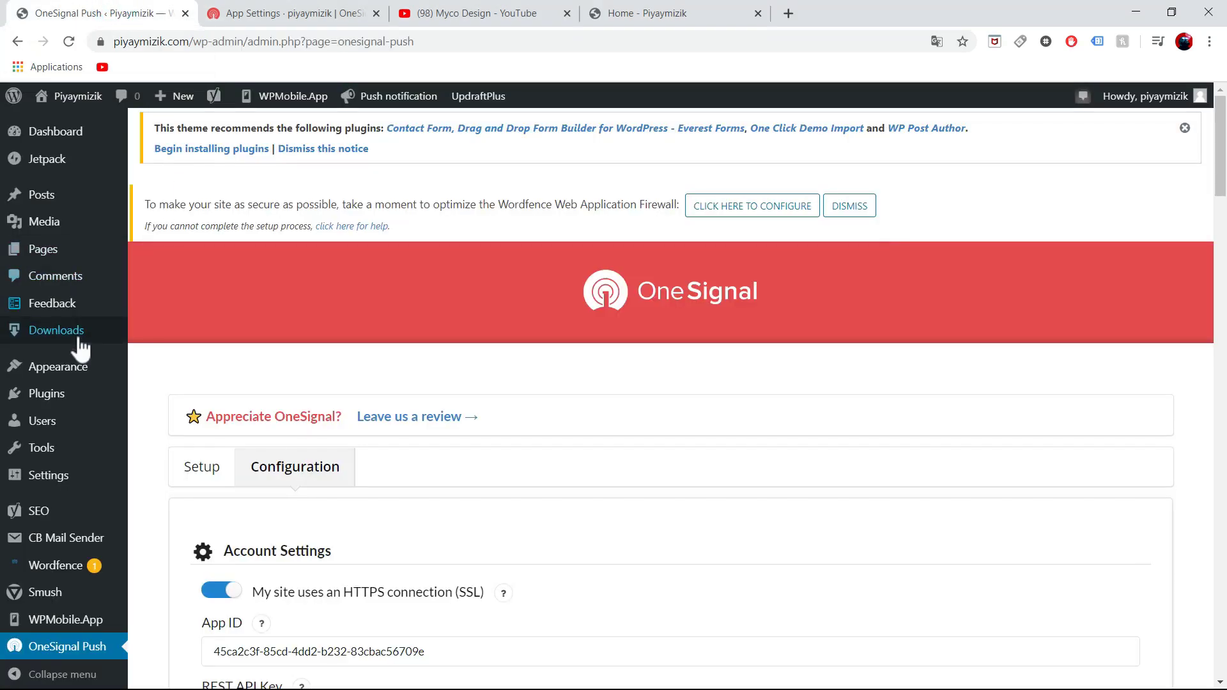
mouse_move(55, 204)
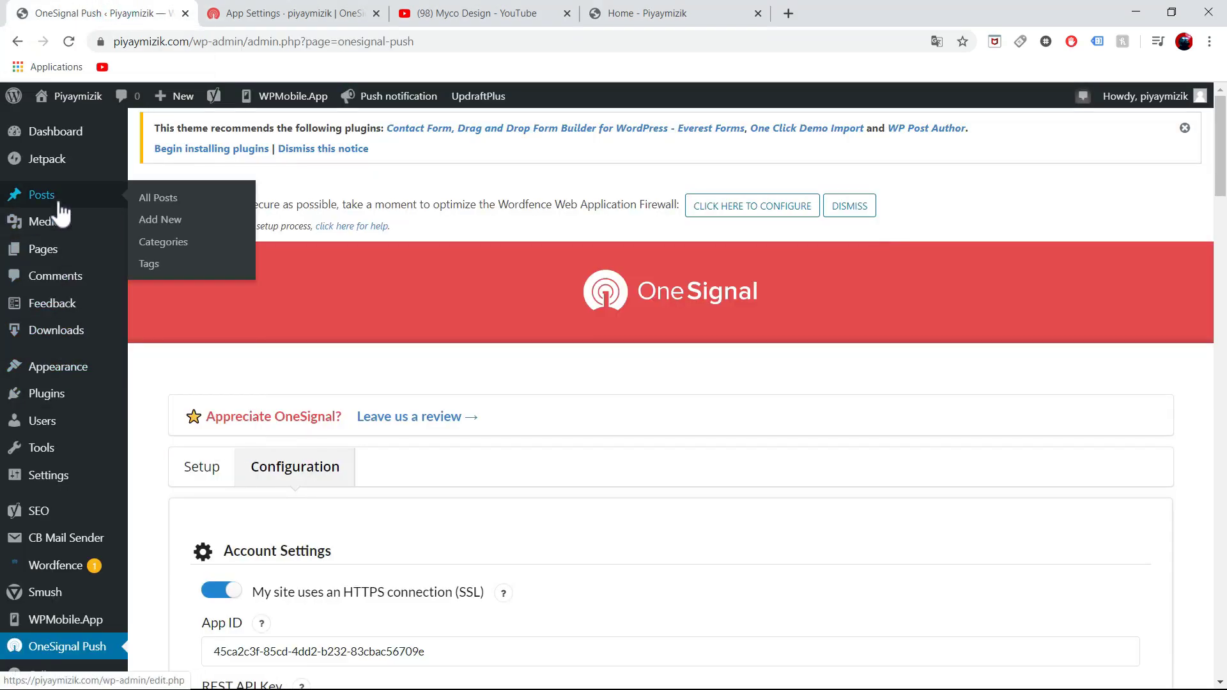
click(176, 203)
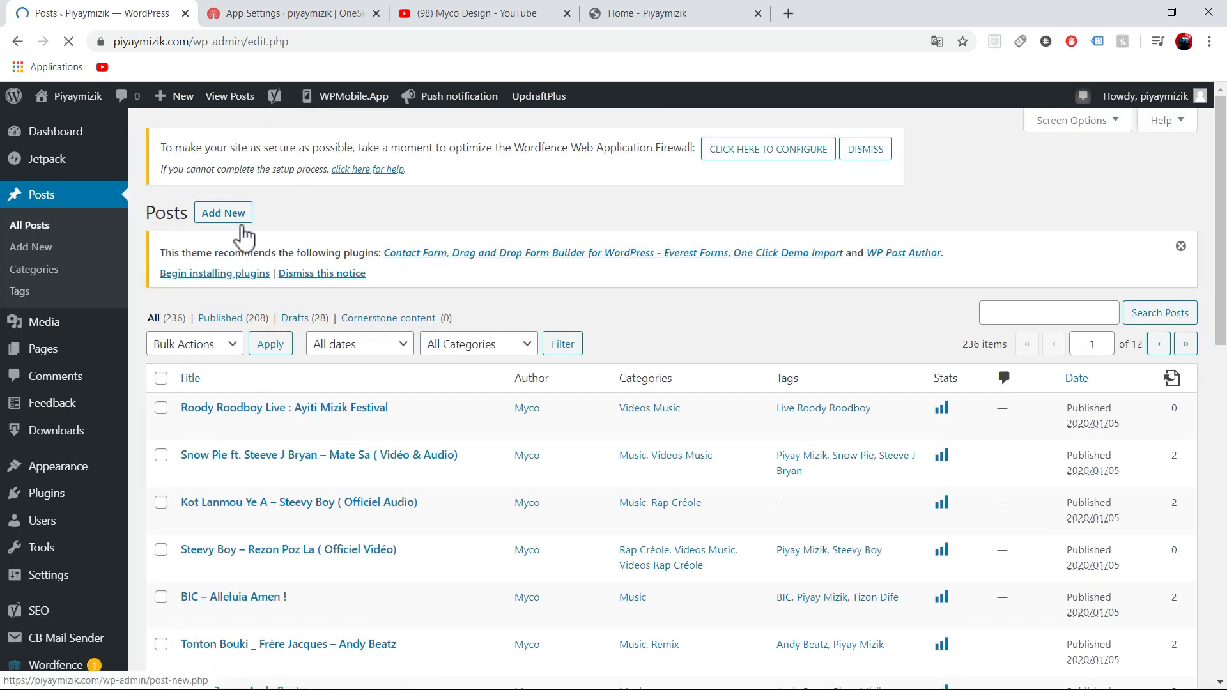
click(190, 427)
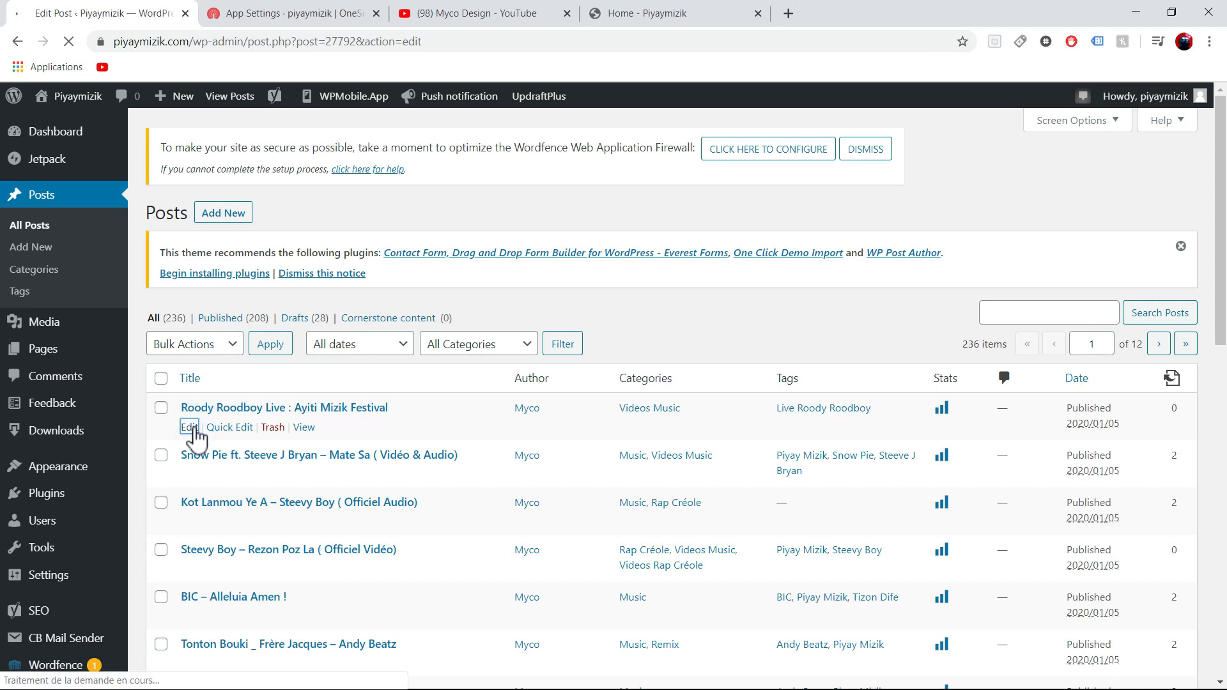
Step: Enable sending a OneSignal notification on post update for this post and update it
click(1222, 174)
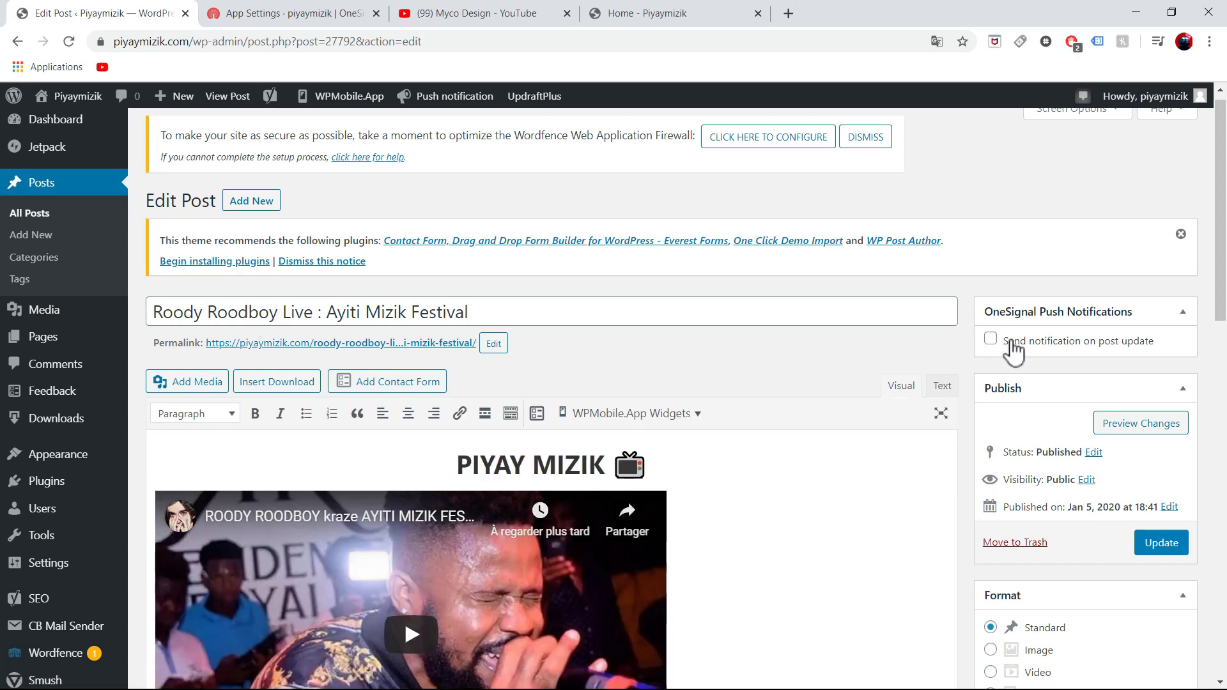
click(991, 340)
click(1164, 548)
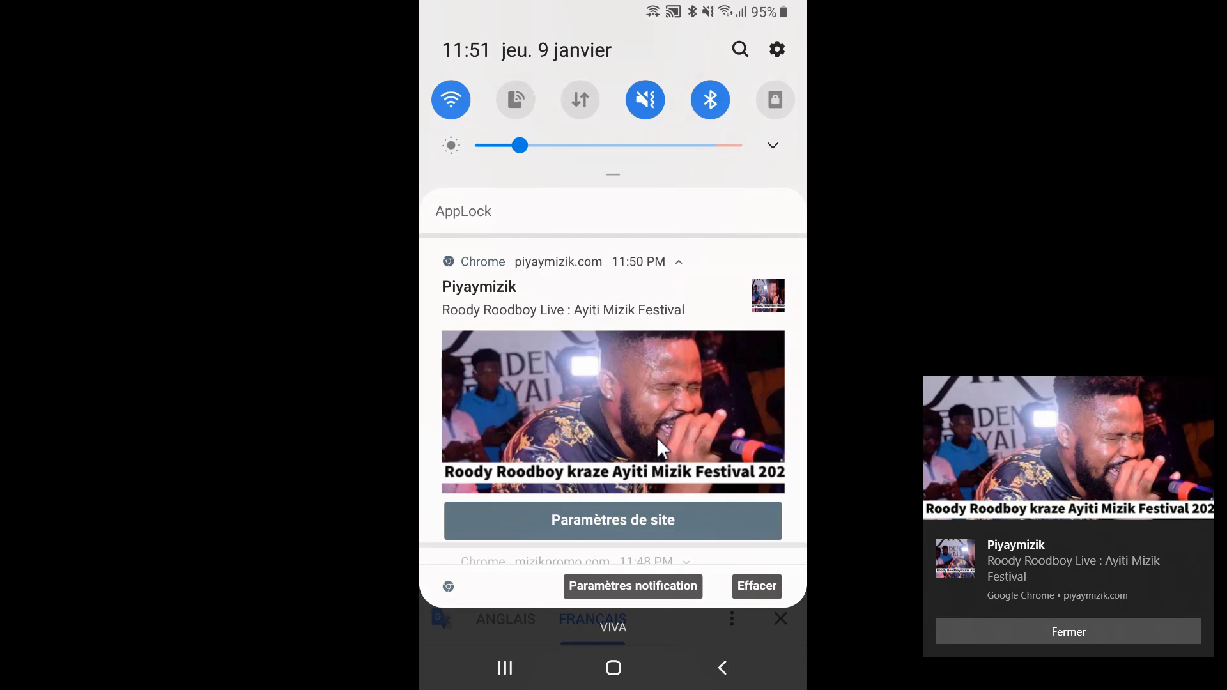
Step: Check the post's push notification on the mirrored phone, then return to the WordPress post editor and dismiss the desktop notification
click(657, 437)
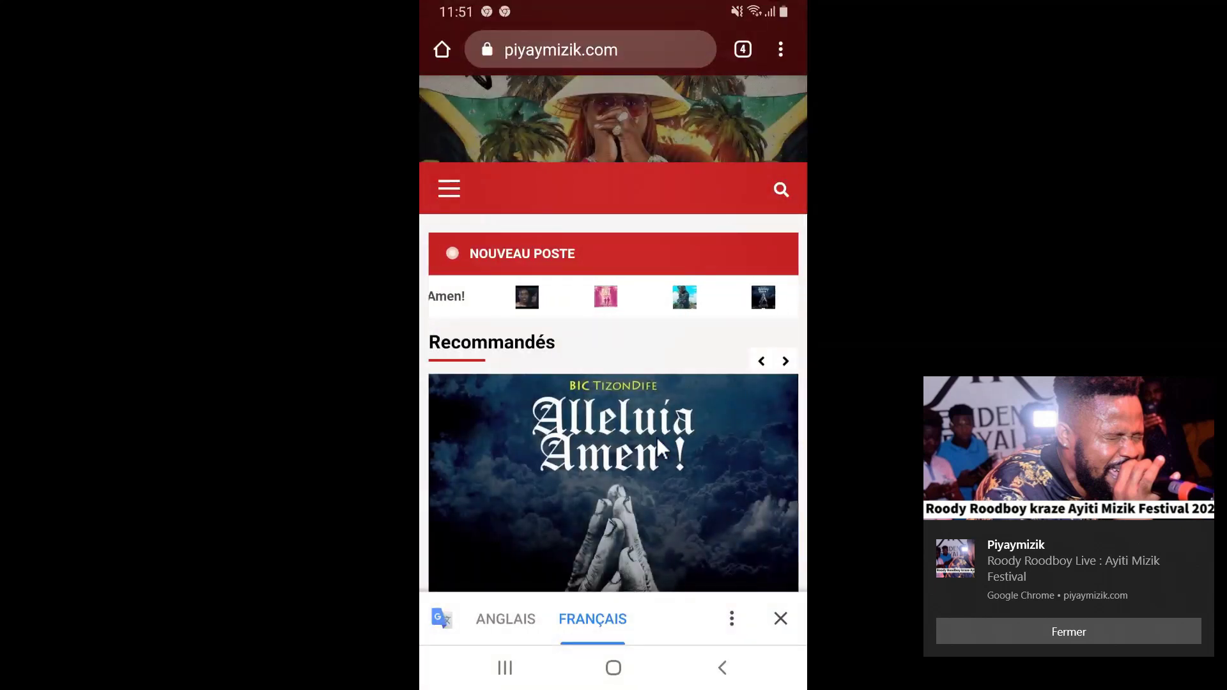
scroll(658, 445, down, 5)
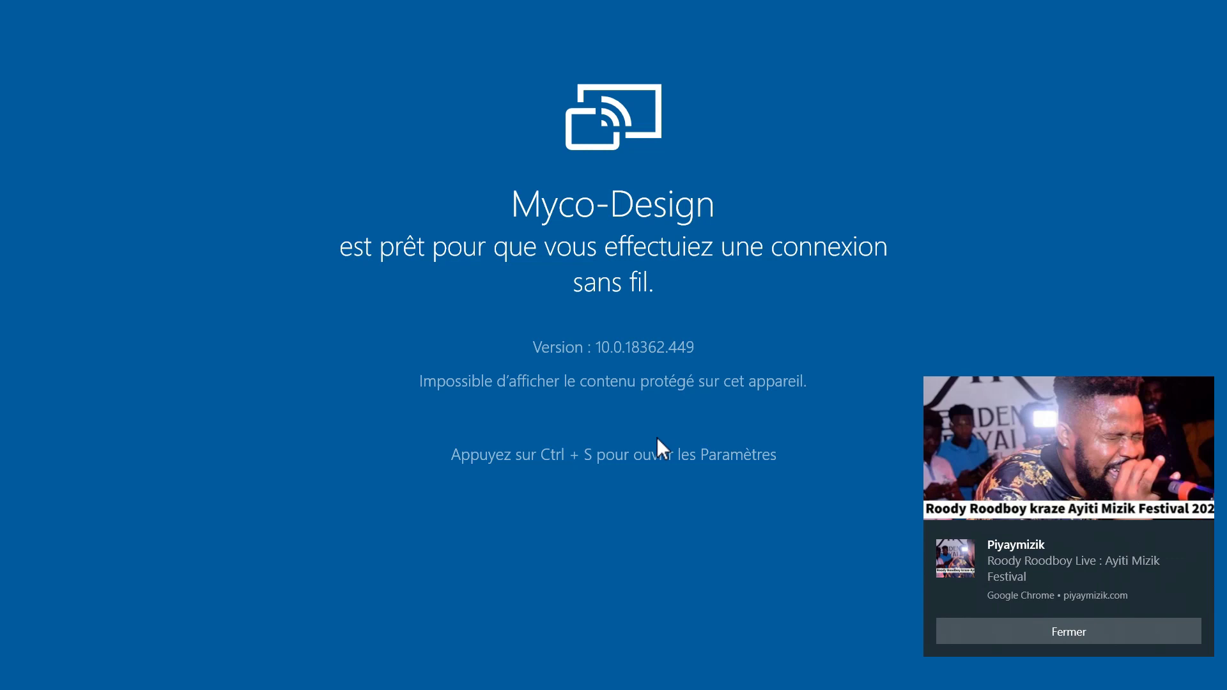
key(alt+Tab)
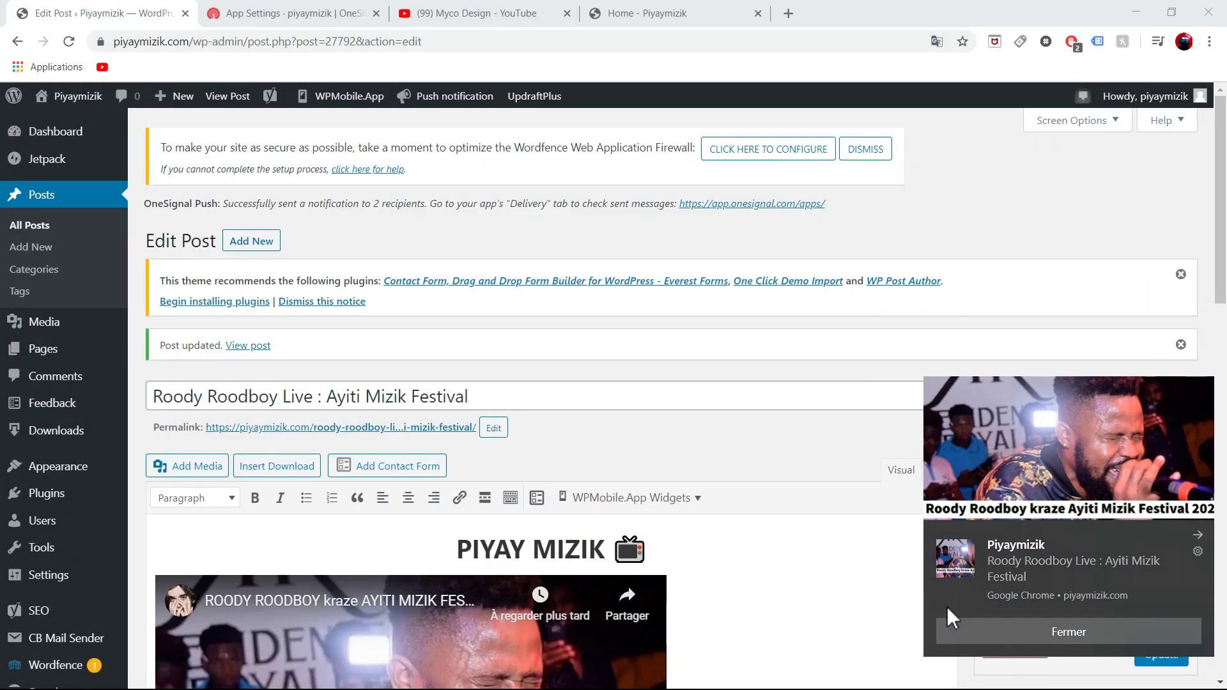
click(1005, 628)
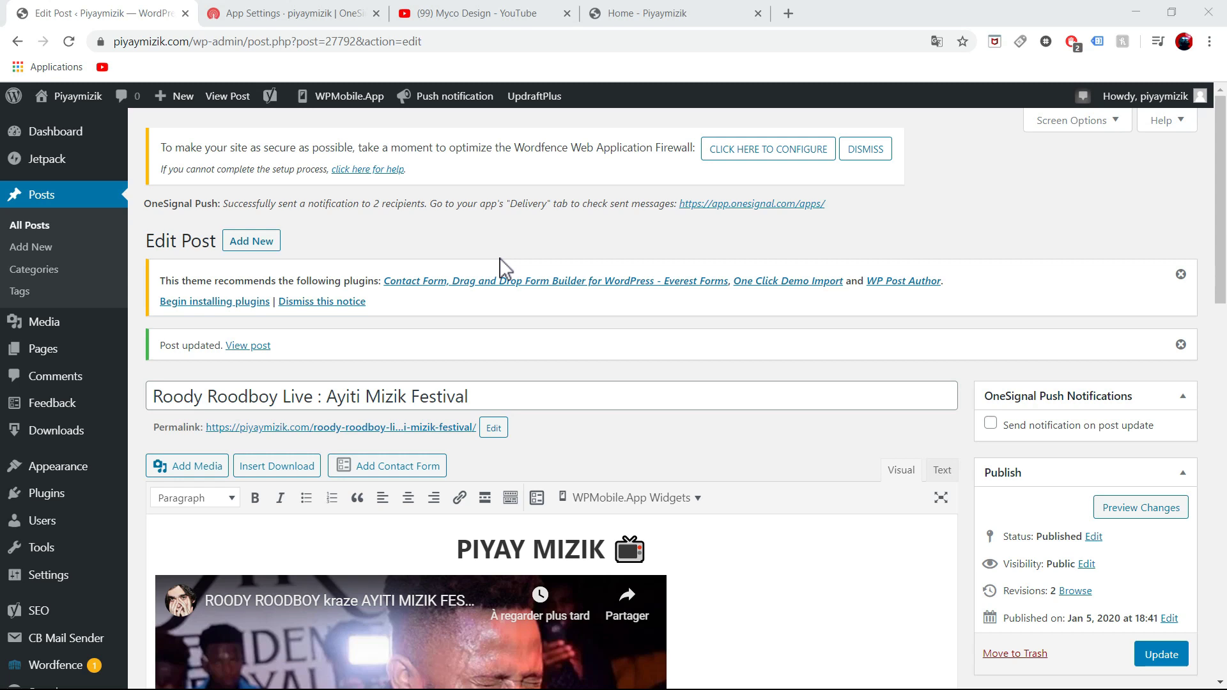
Step: Dismiss the theme's recommended-plugins notice on the post's edit page and go to the WordPress dashboard
click(1181, 275)
drag(1222, 208, 1225, 585)
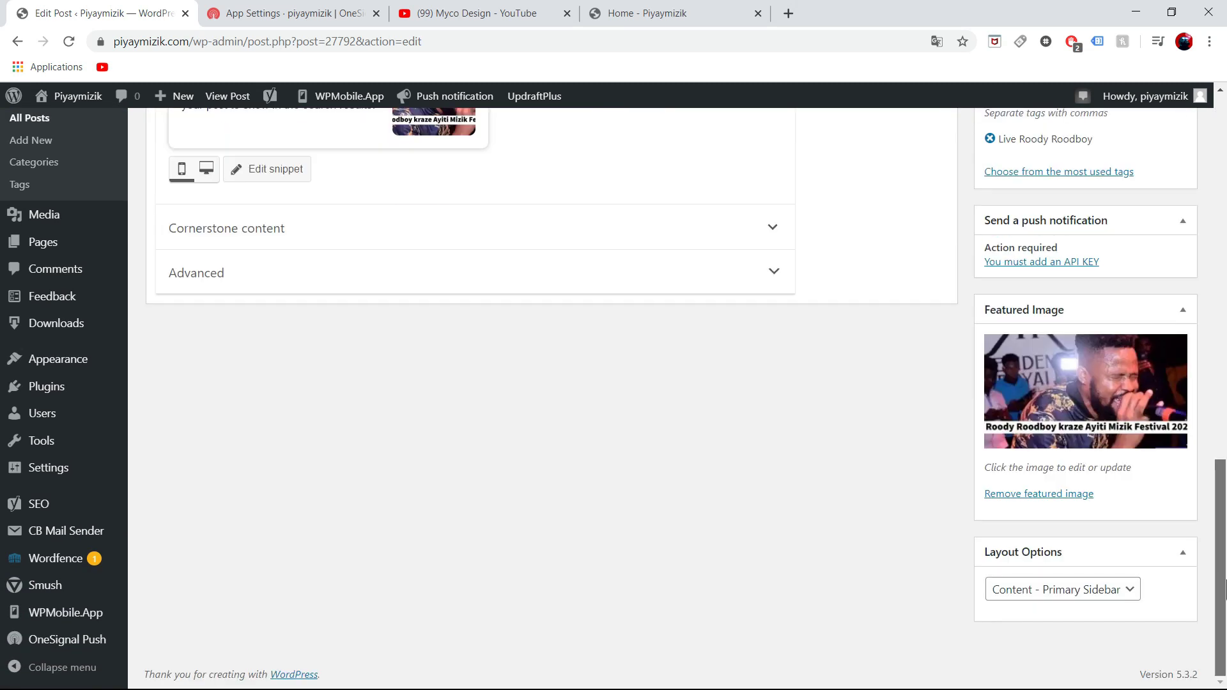
drag(1225, 585, 1202, 93)
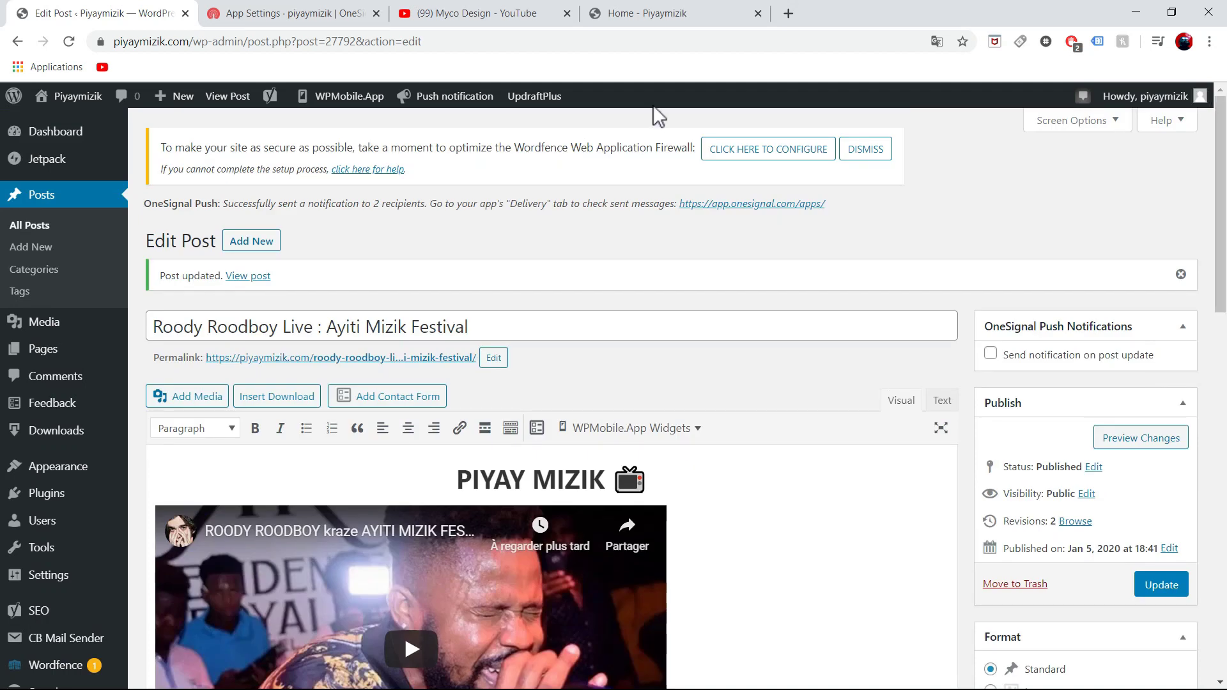
mouse_move(270, 96)
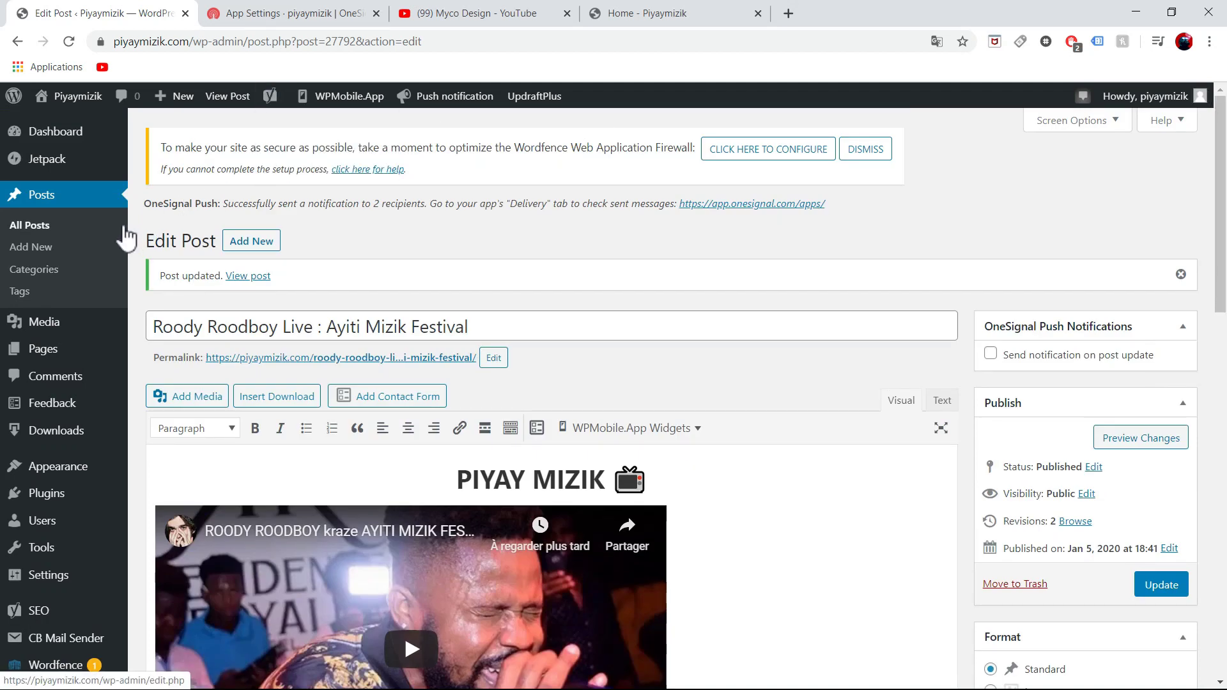
mouse_move(57, 665)
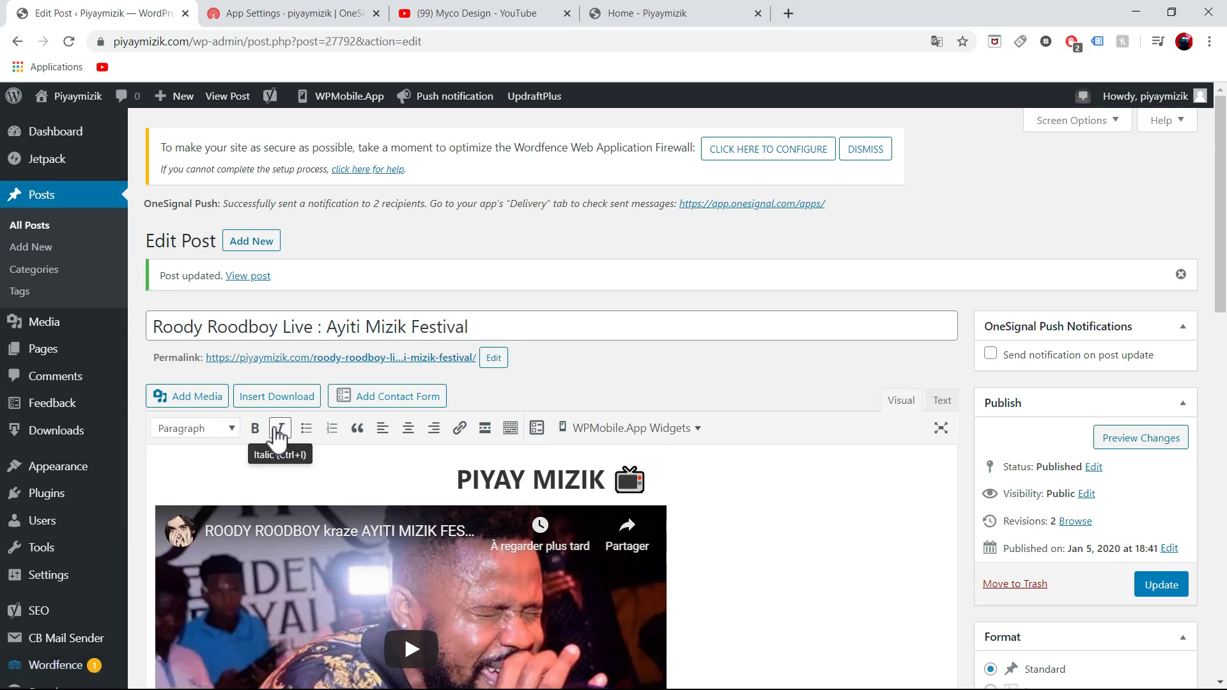
click(48, 130)
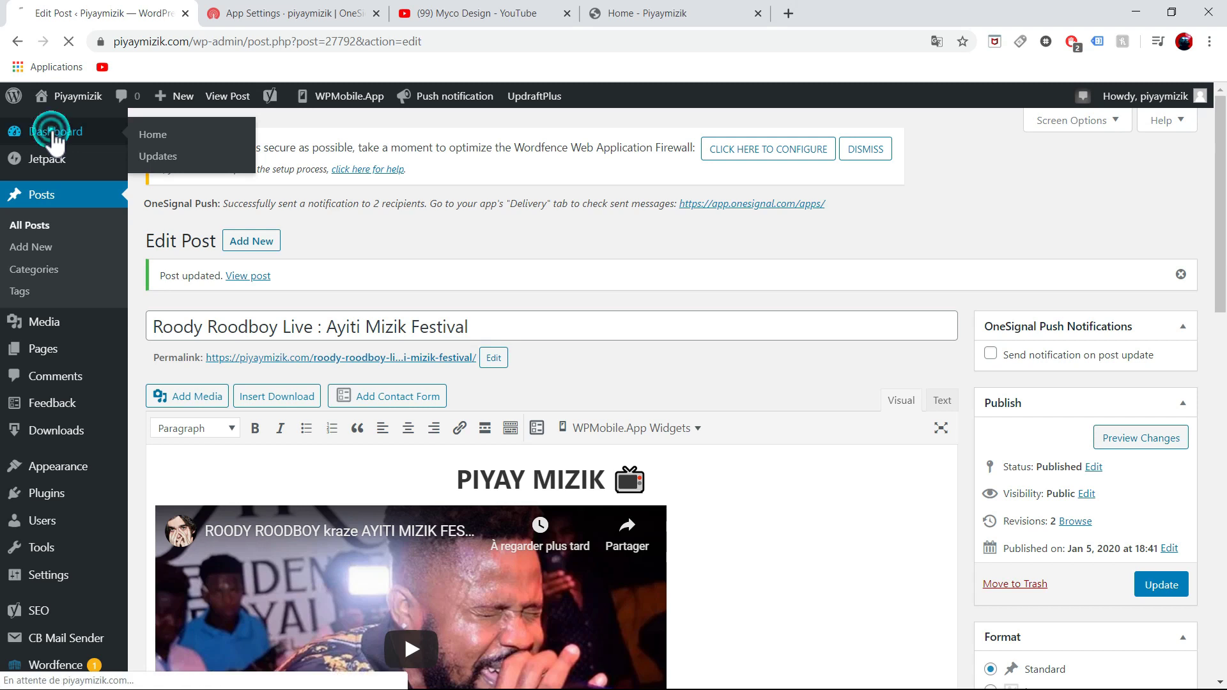
Step: Switch to the OneSignal app settings and close the Safari Web Push configuration dialog without saving
click(224, 11)
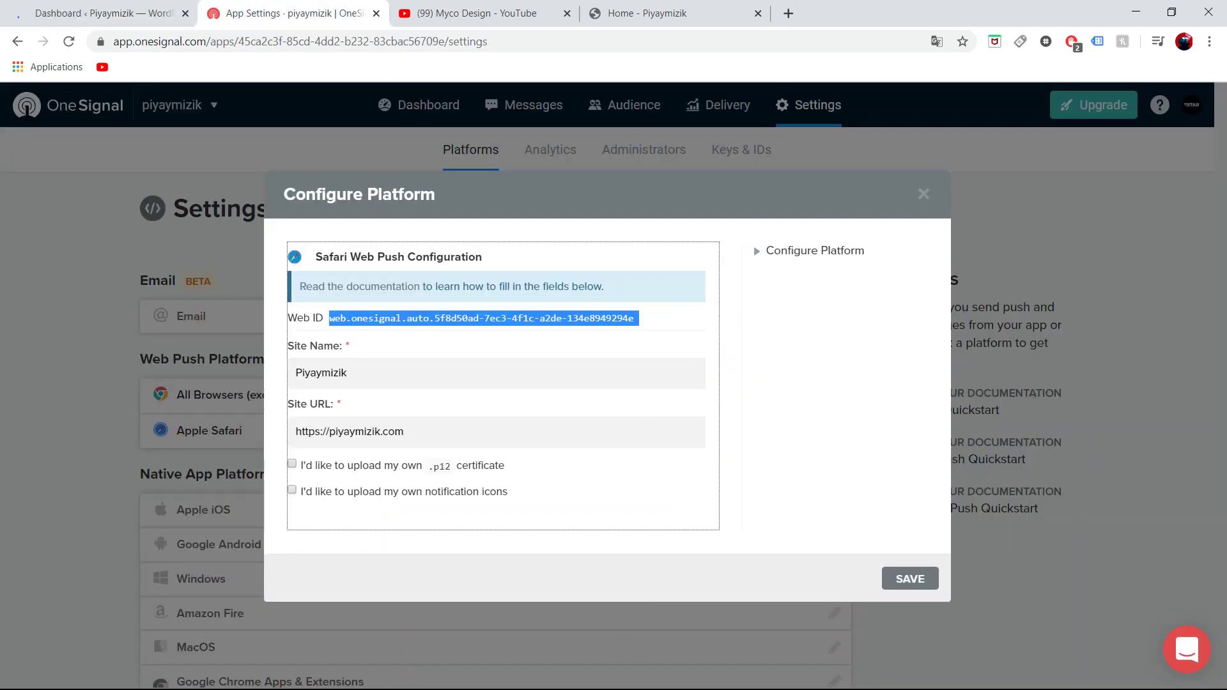
click(923, 194)
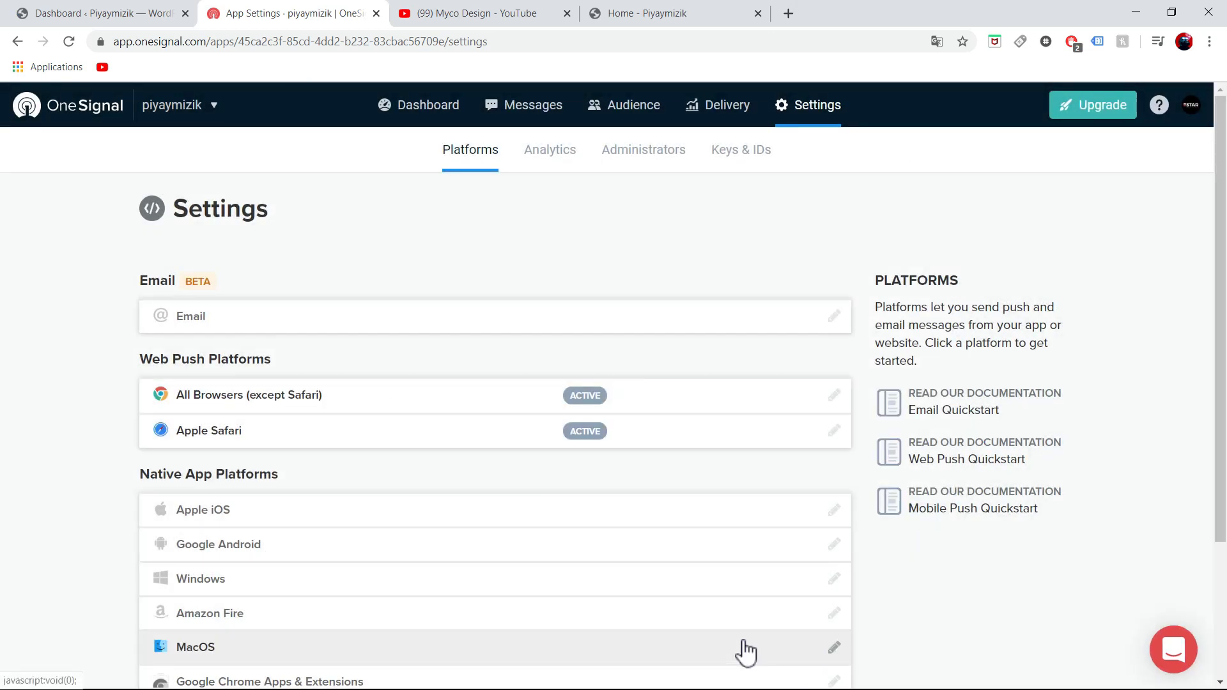
key(super)
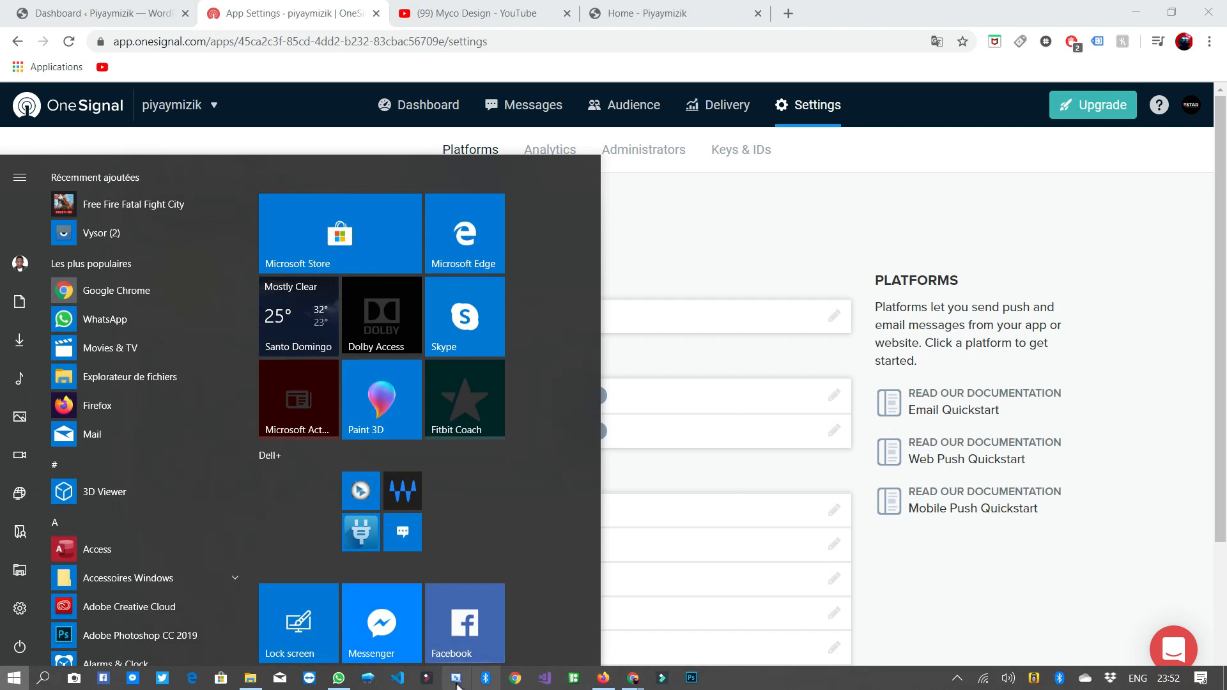
click(427, 679)
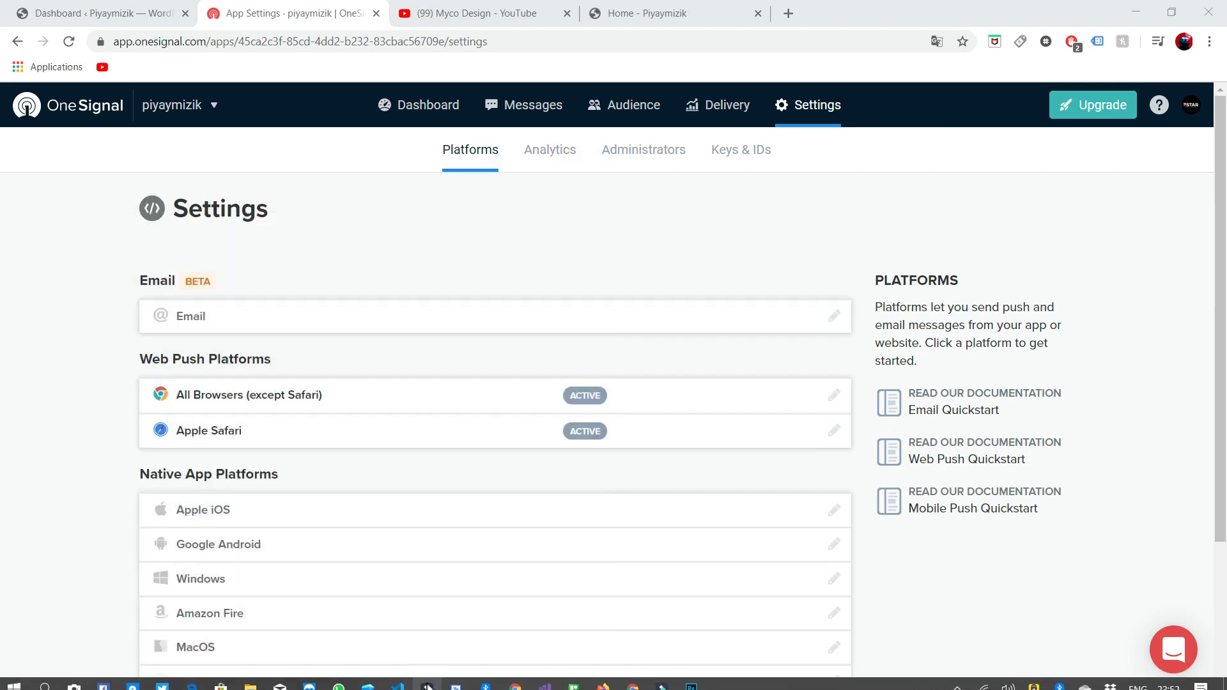